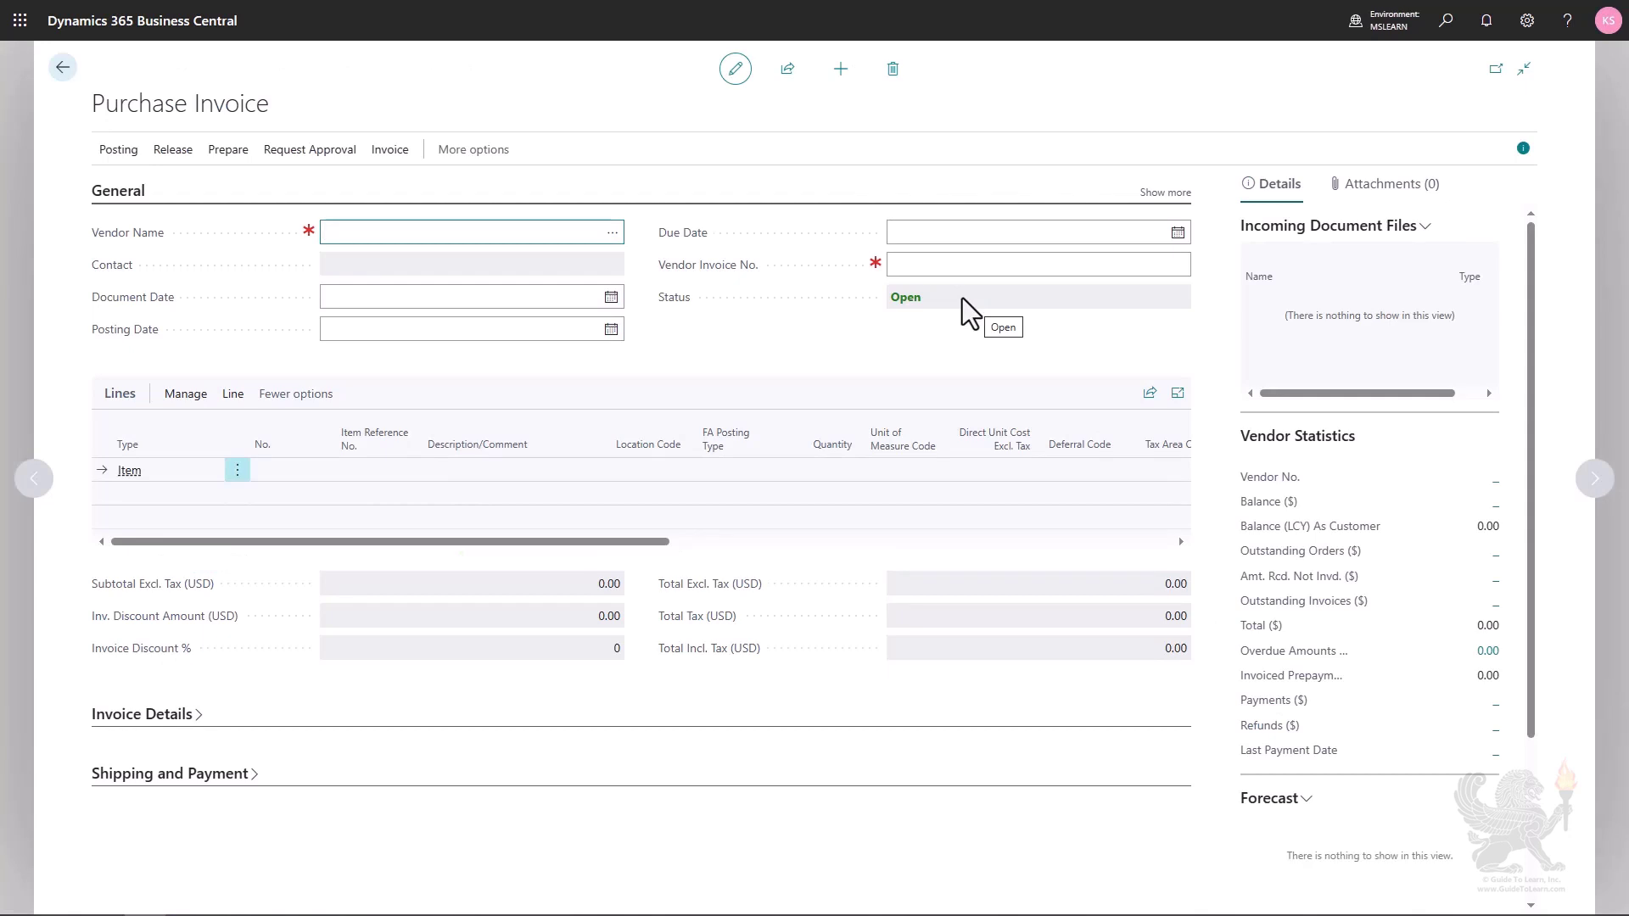
- Fill in the purchase invoice header with vendor Fabrikam, Inc. and vendor invoice number F258
{"action": "type", "text": "10000"}
{"action": "key", "text": "Tab"}
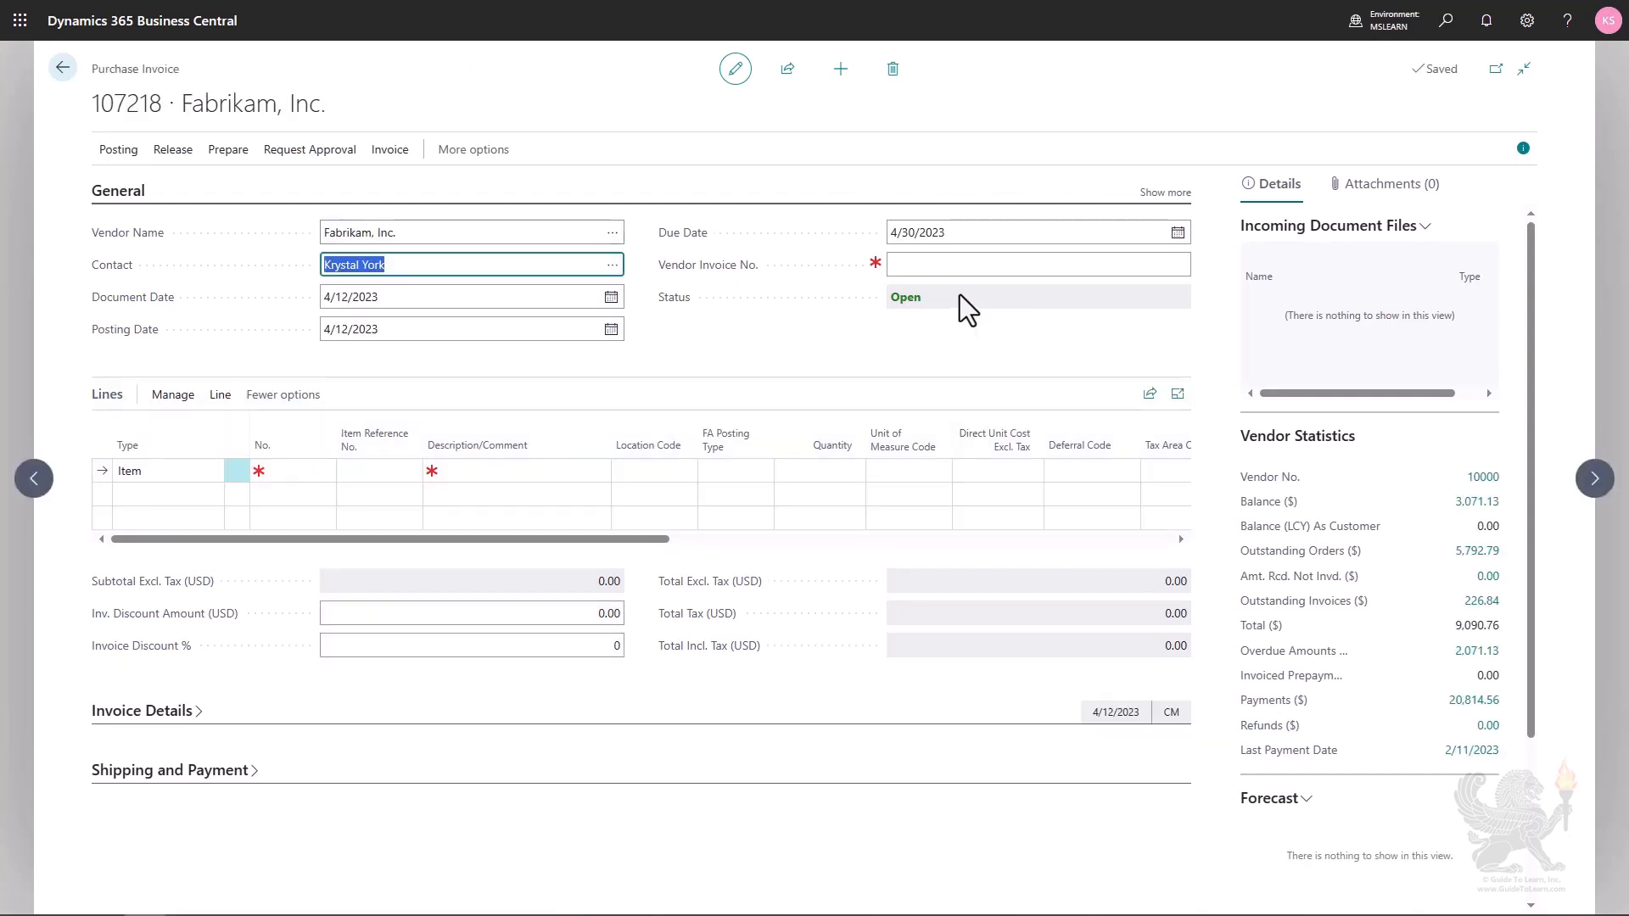
{"action": "left_click", "coordinate": [988, 271]}
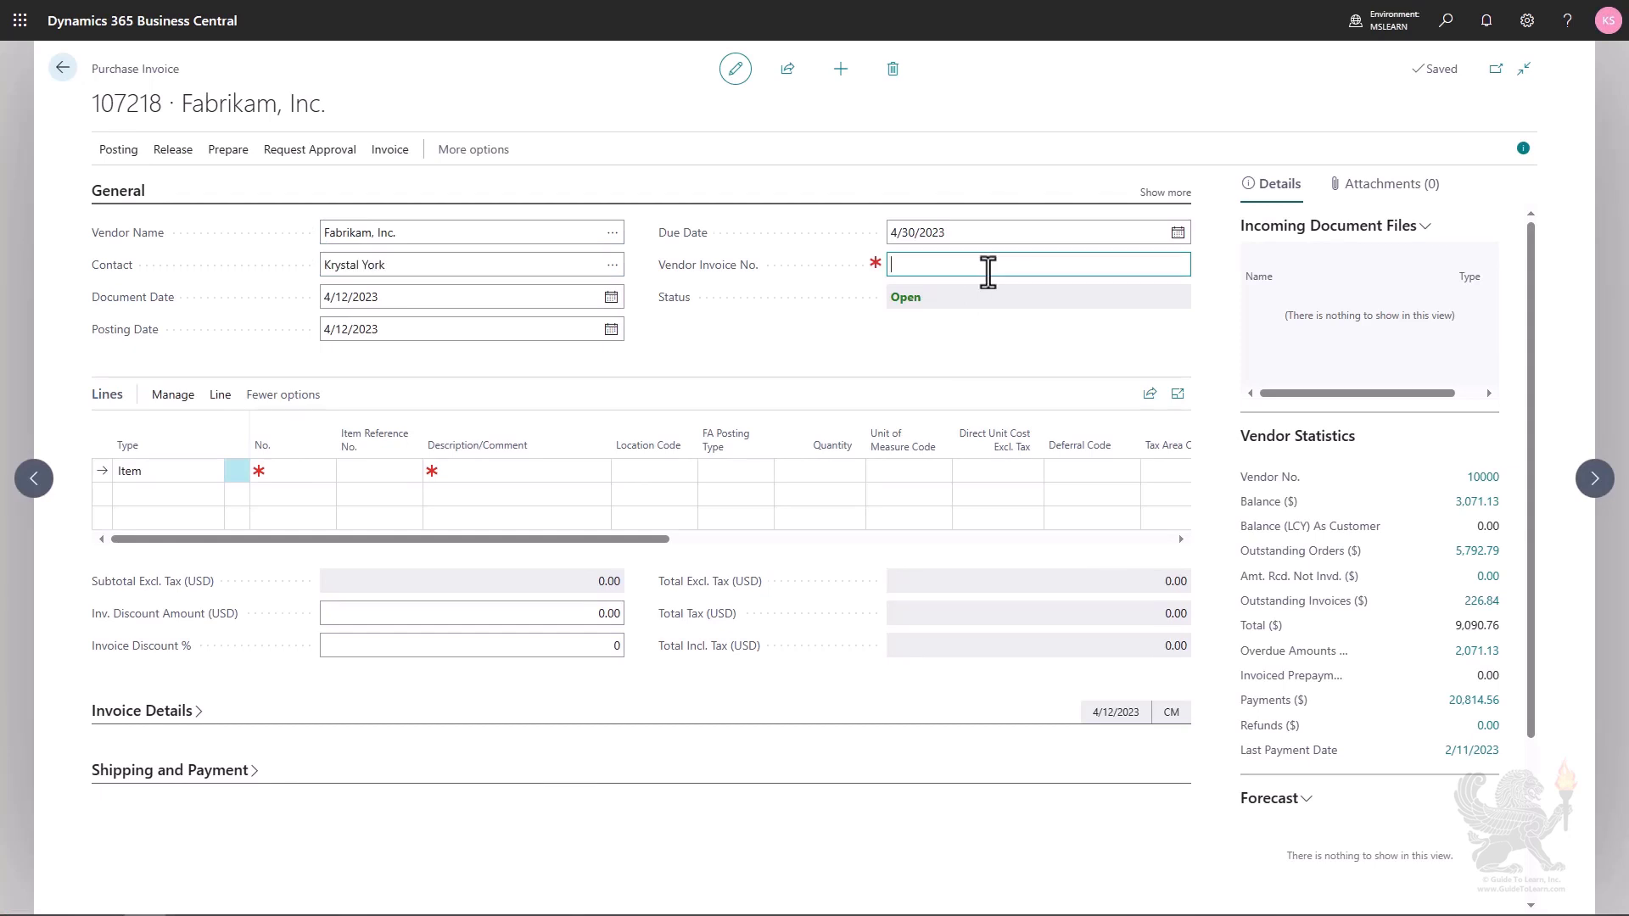
{"action": "type", "text": "F258"}
{"action": "key", "text": "Tab"}
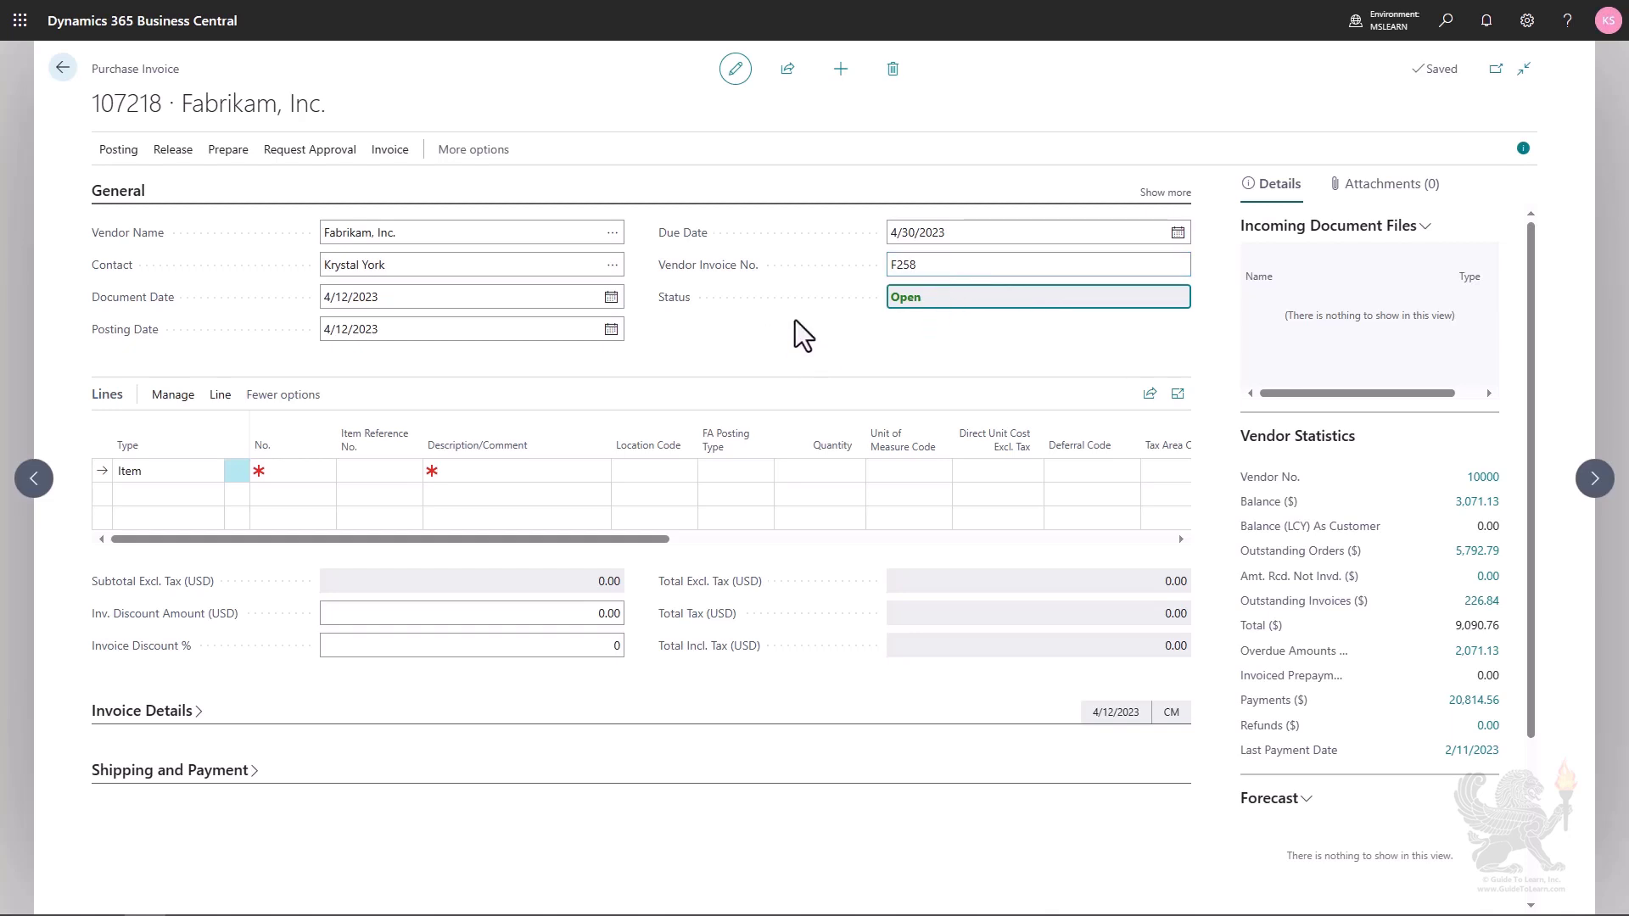
- Review the available line types and set the first invoice line's type to Allocation Account
{"action": "left_click", "coordinate": [202, 473]}
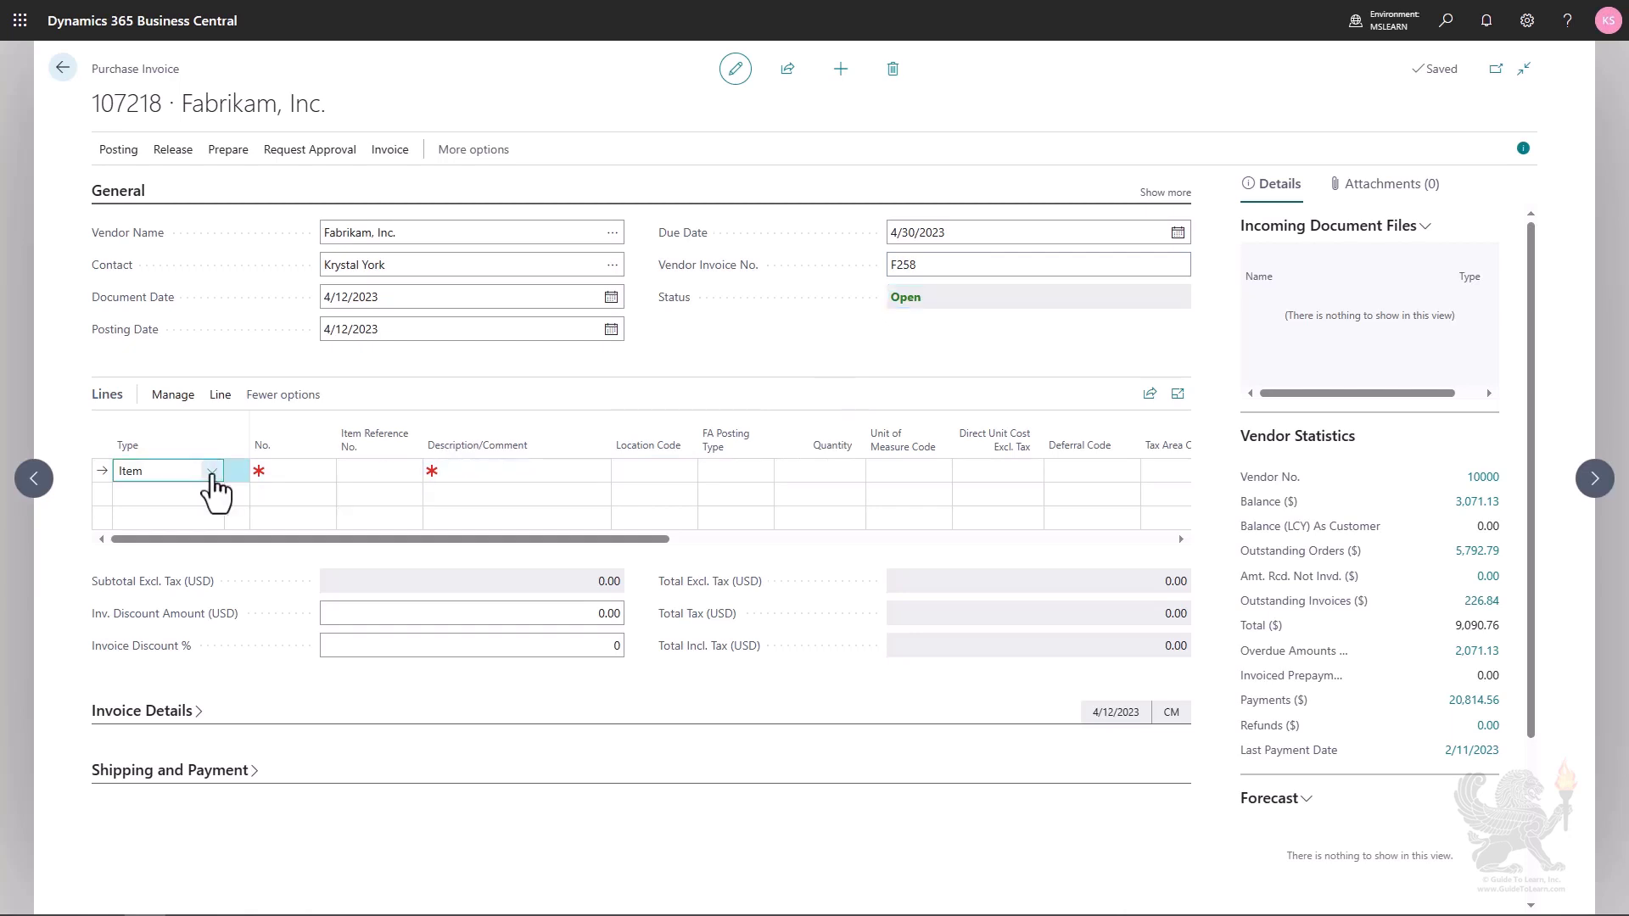
{"action": "left_click", "coordinate": [212, 473]}
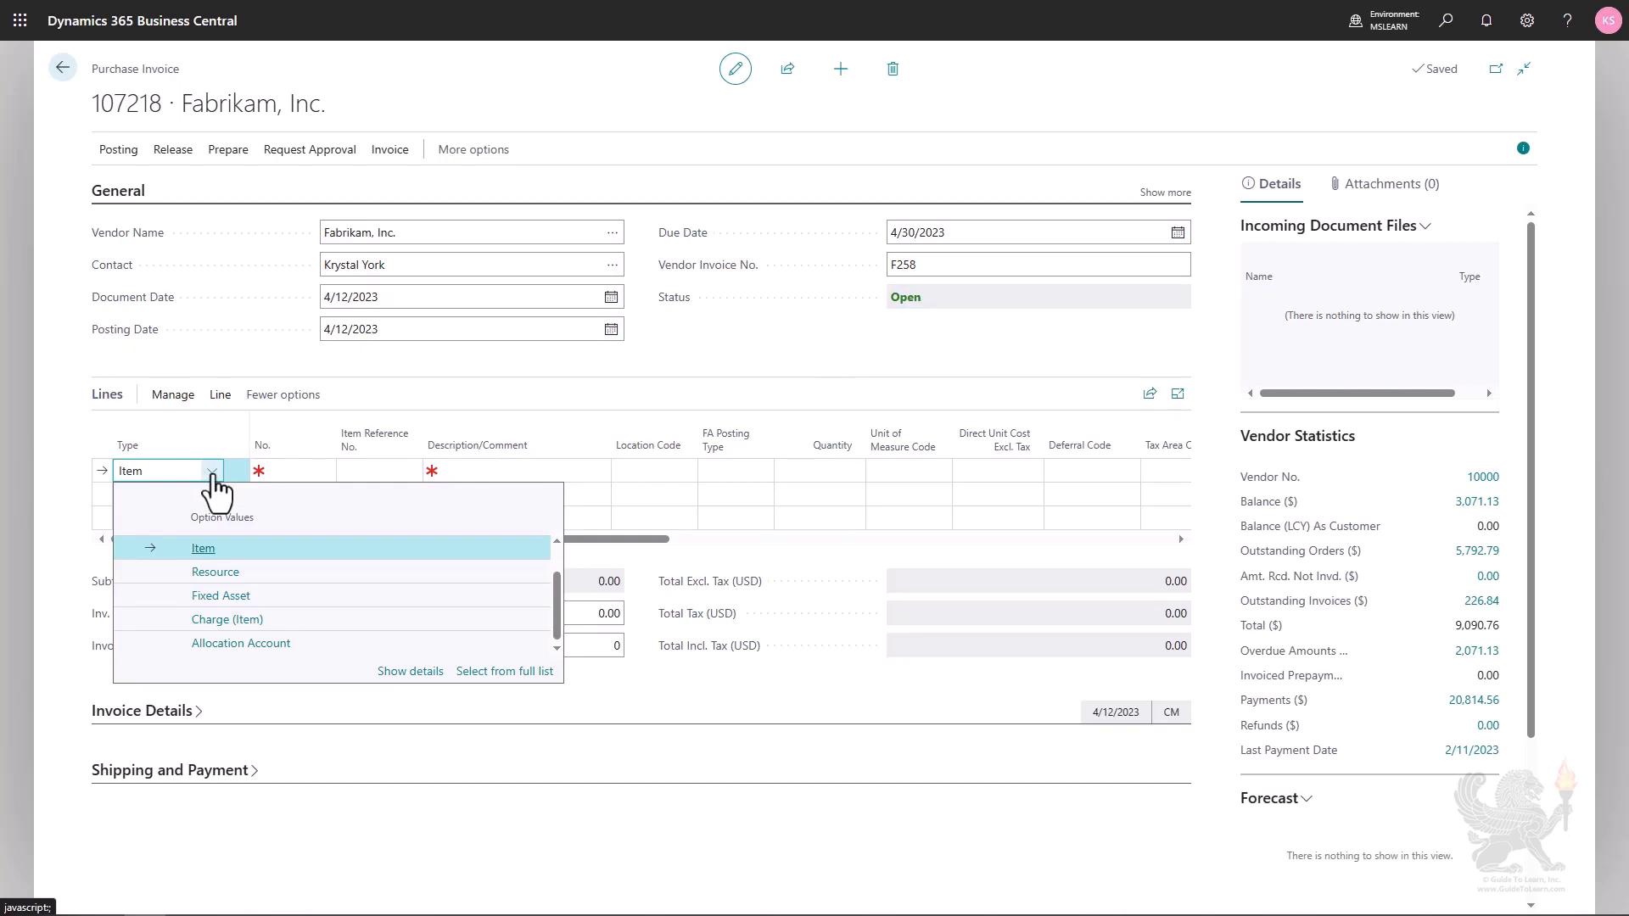
{"action": "scroll", "coordinate": [280, 563], "scroll_direction": "up", "scroll_amount": 1}
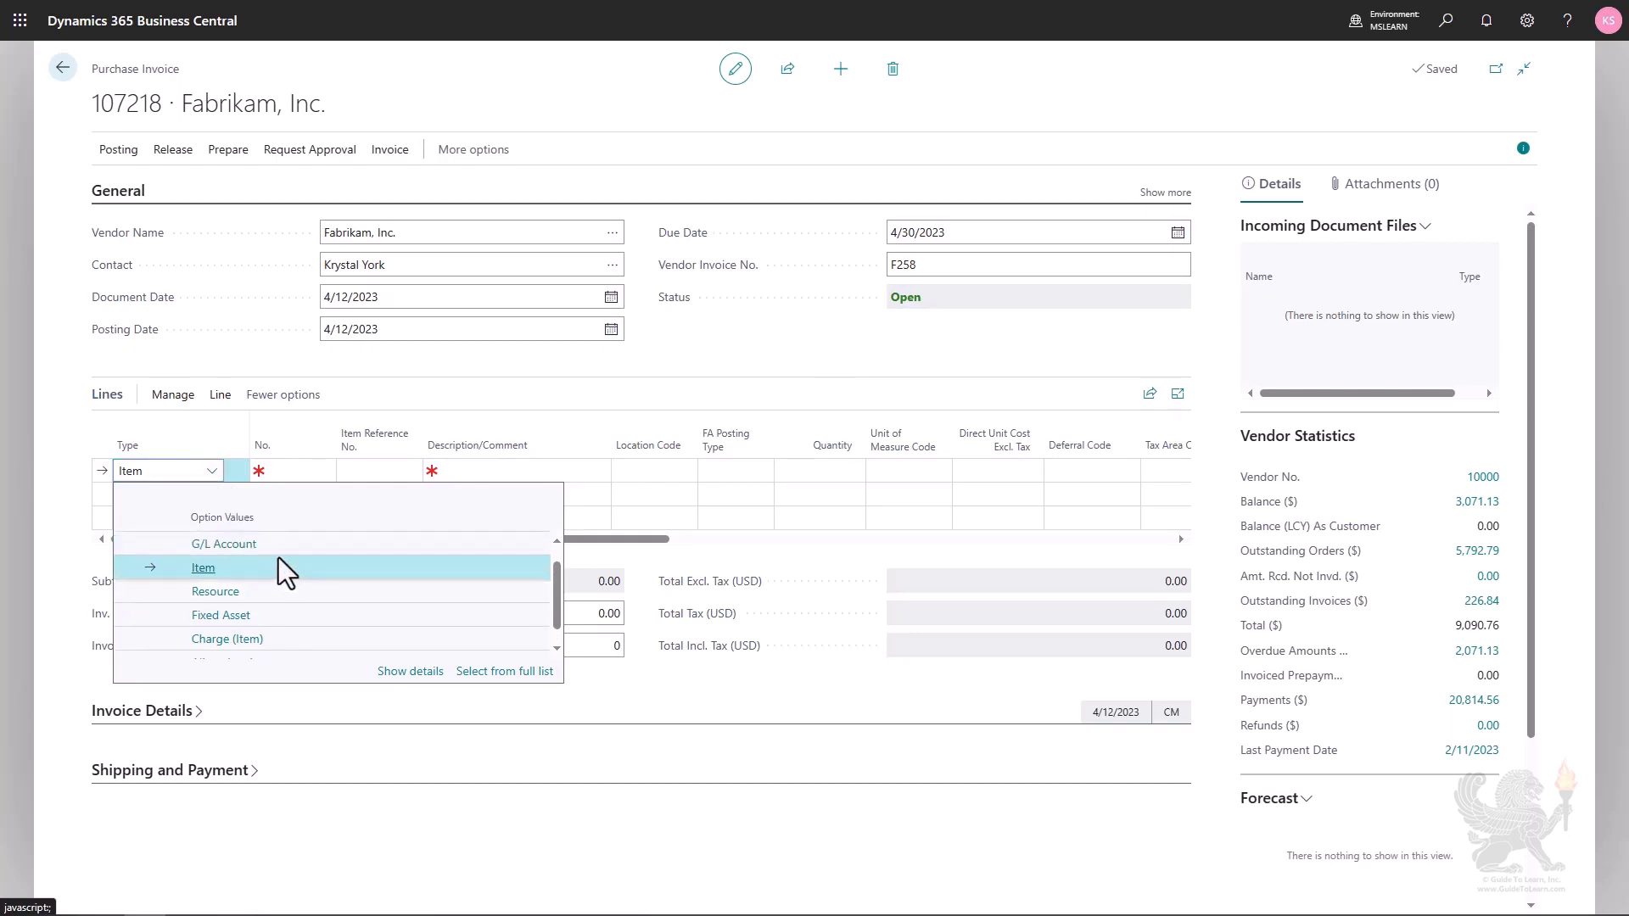
{"action": "scroll", "coordinate": [283, 599], "scroll_direction": "down", "scroll_amount": 1}
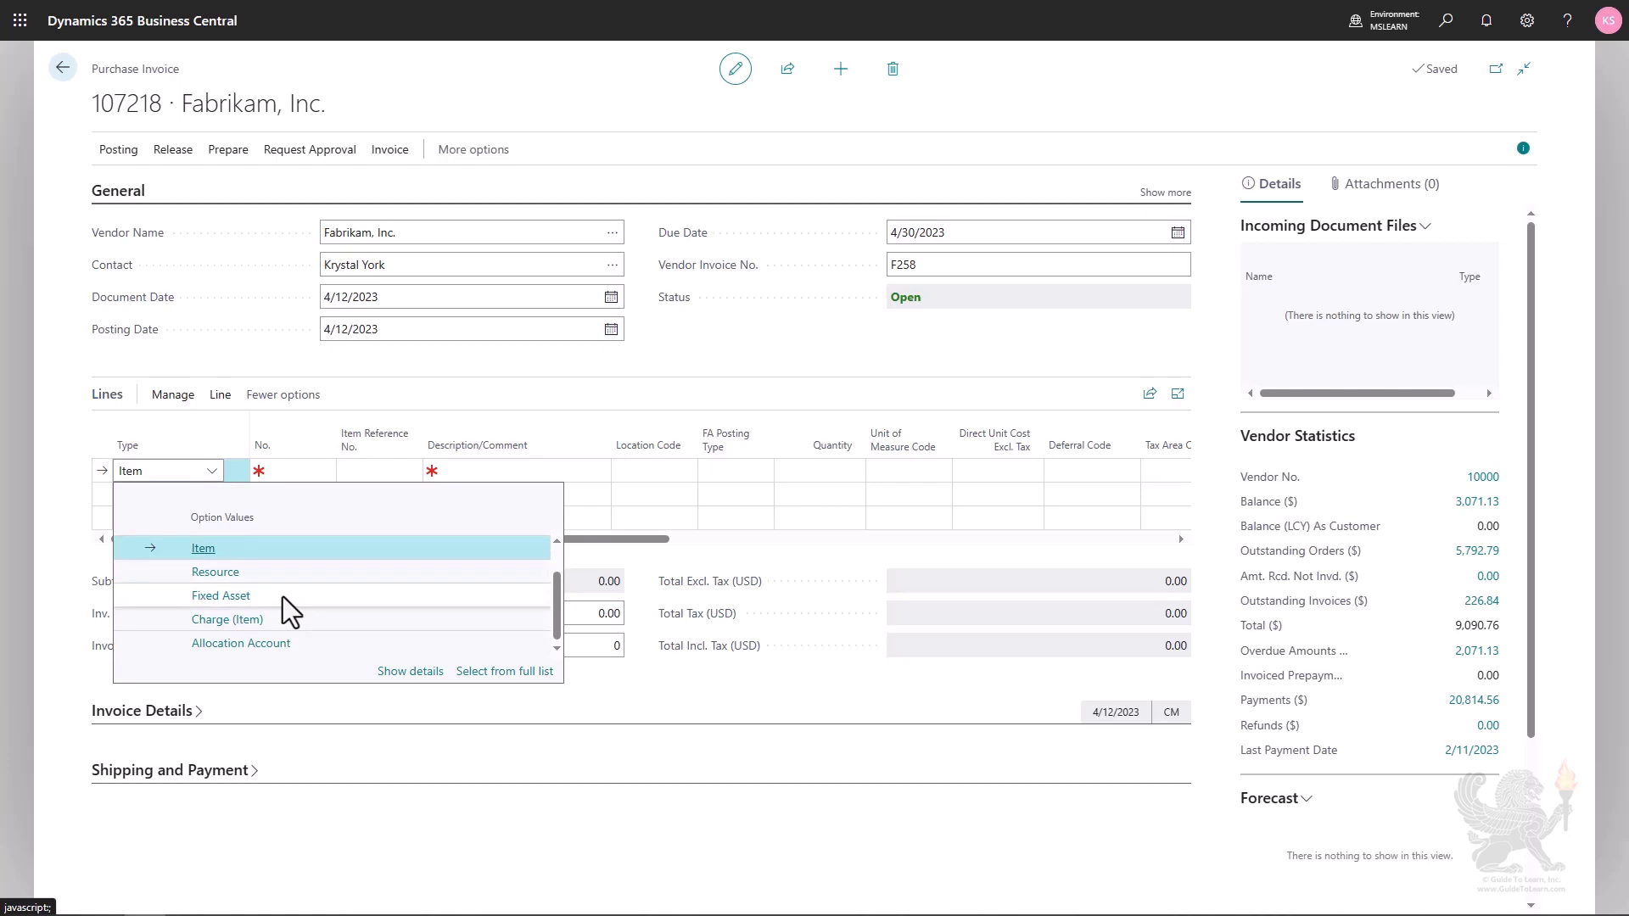
{"action": "left_click", "coordinate": [302, 640]}
{"action": "left_click", "coordinate": [302, 642]}
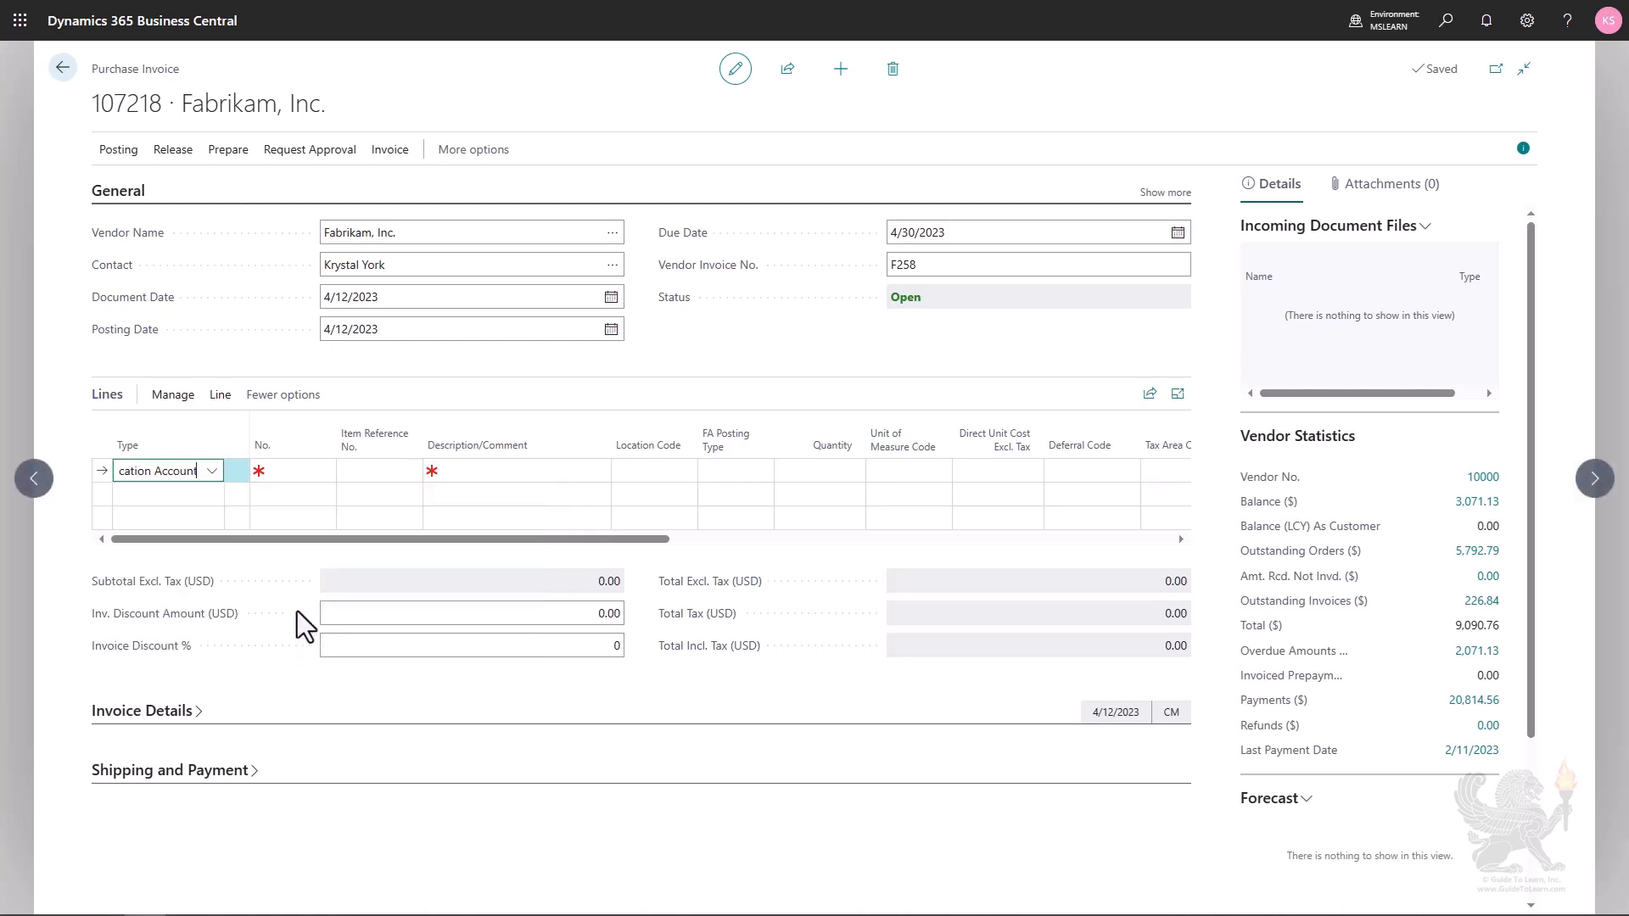
- Switch the first line's type to G/L Account and look over the line's Allocation Account No. column
{"action": "left_click", "coordinate": [212, 472]}
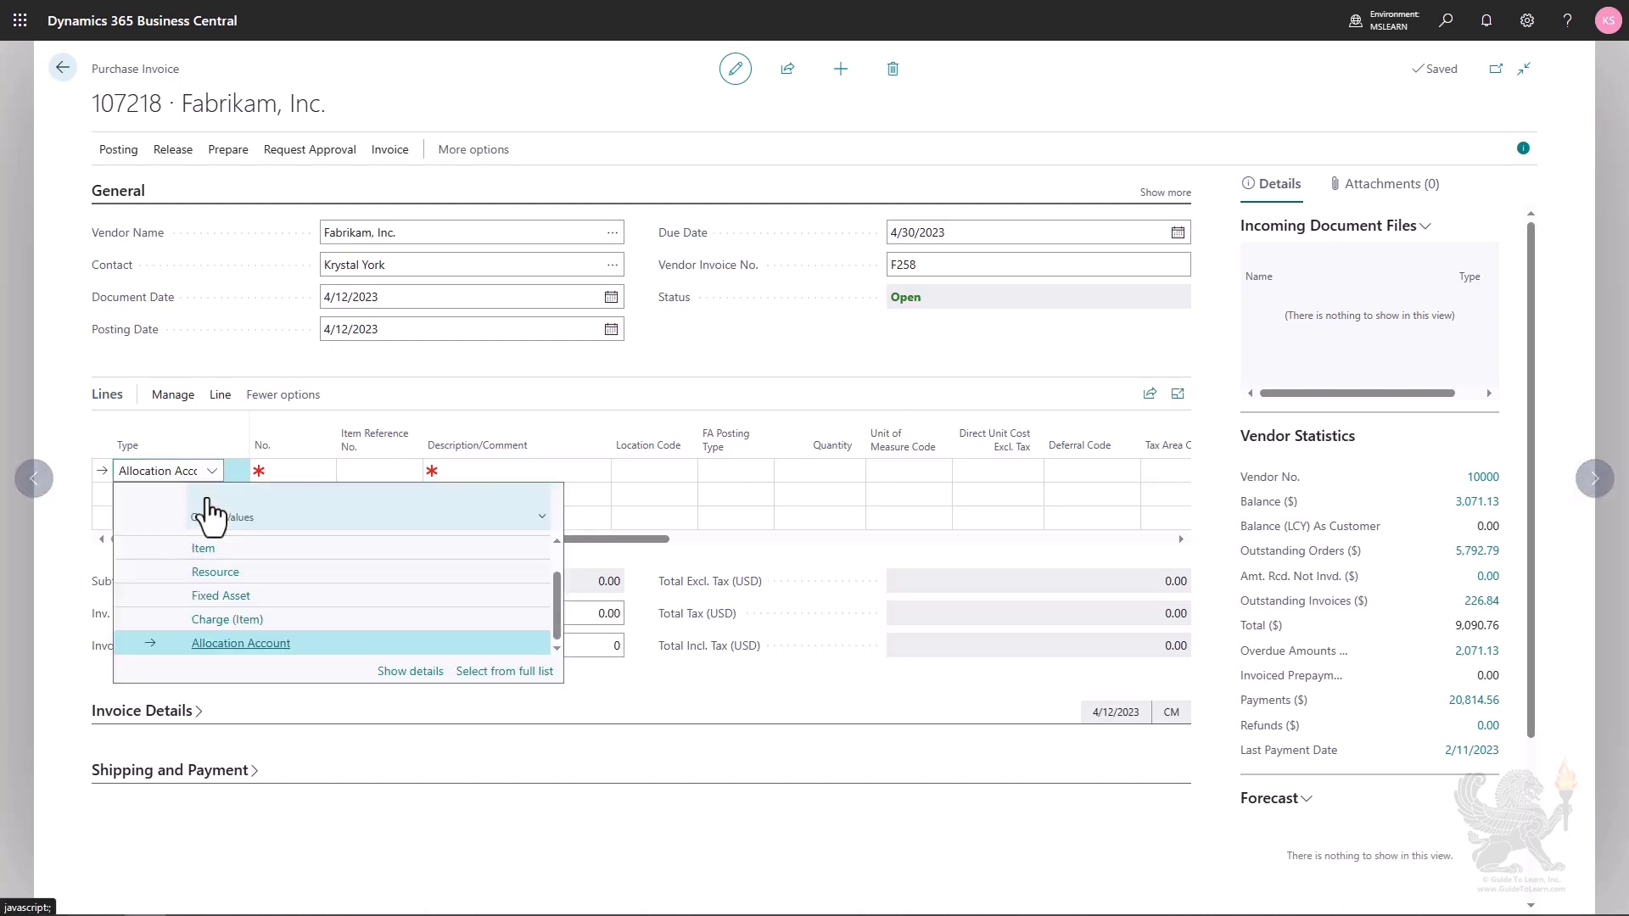
{"action": "scroll", "coordinate": [227, 564], "scroll_direction": "up", "scroll_amount": 3}
{"action": "left_click", "coordinate": [231, 565]}
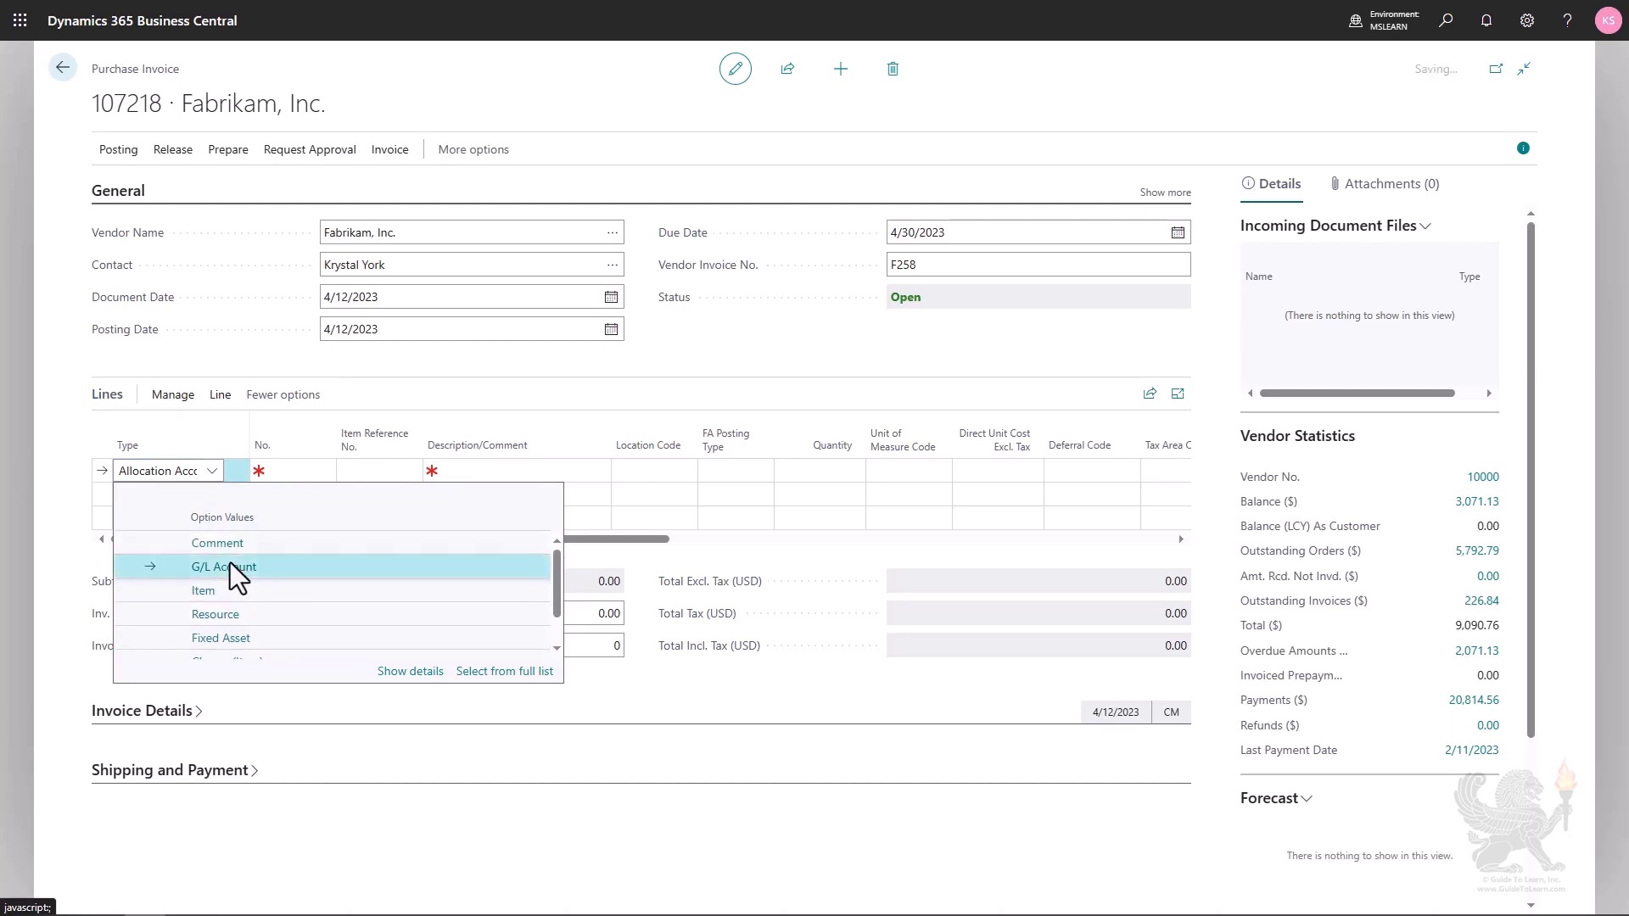
{"action": "left_click_drag", "start_coordinate": [251, 536], "coordinate": [811, 542]}
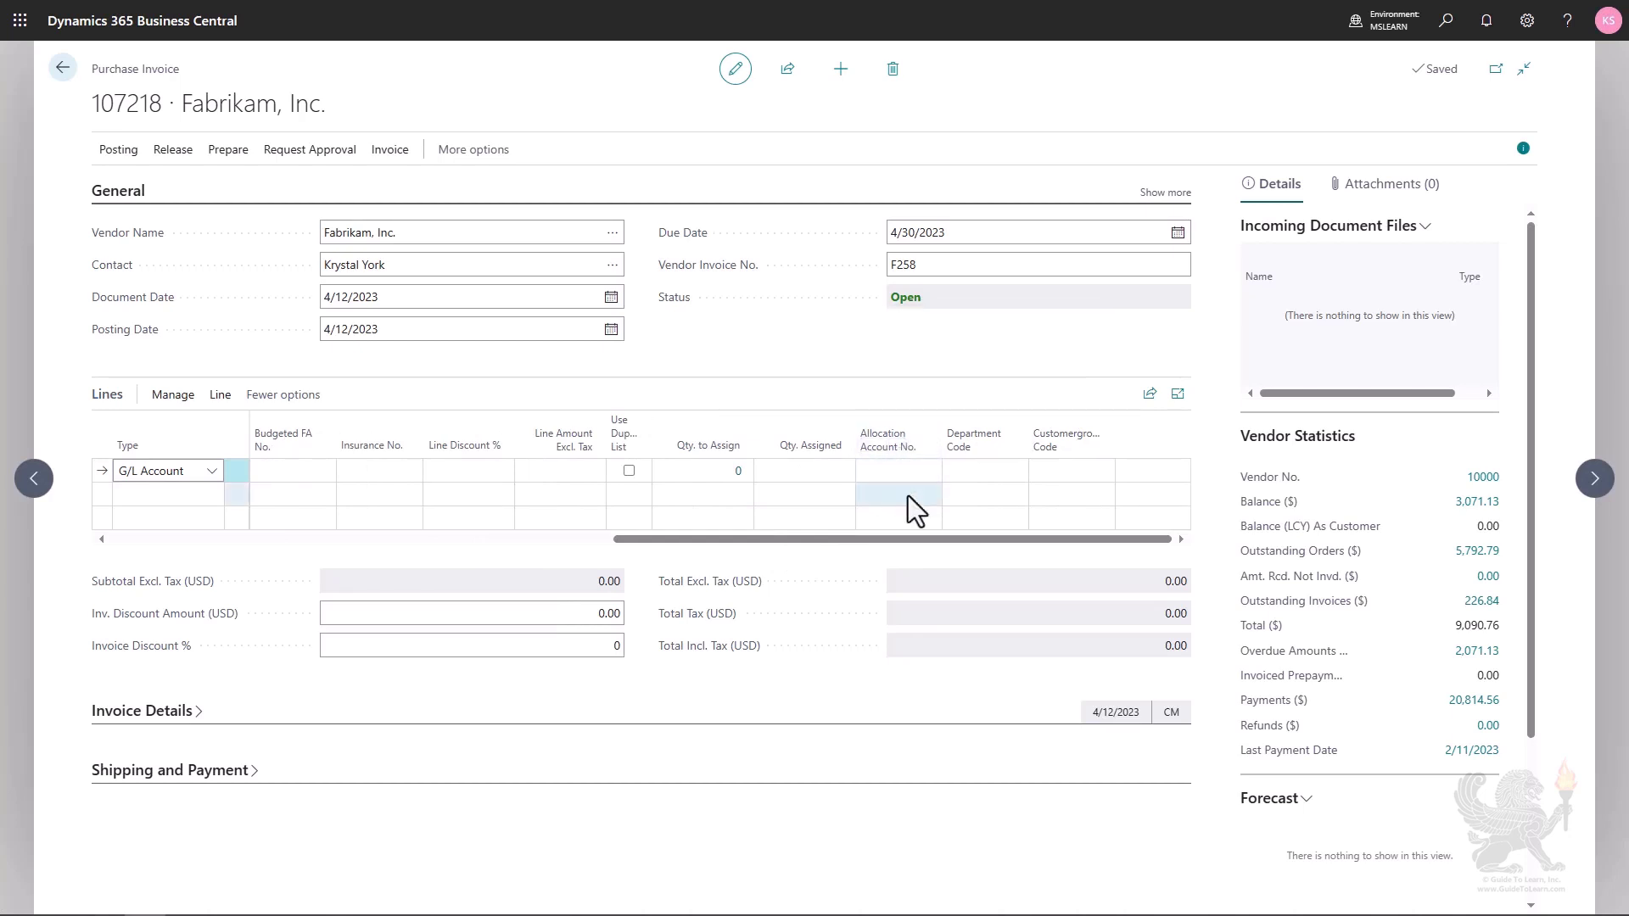
{"action": "left_click_drag", "start_coordinate": [911, 543], "coordinate": [884, 544]}
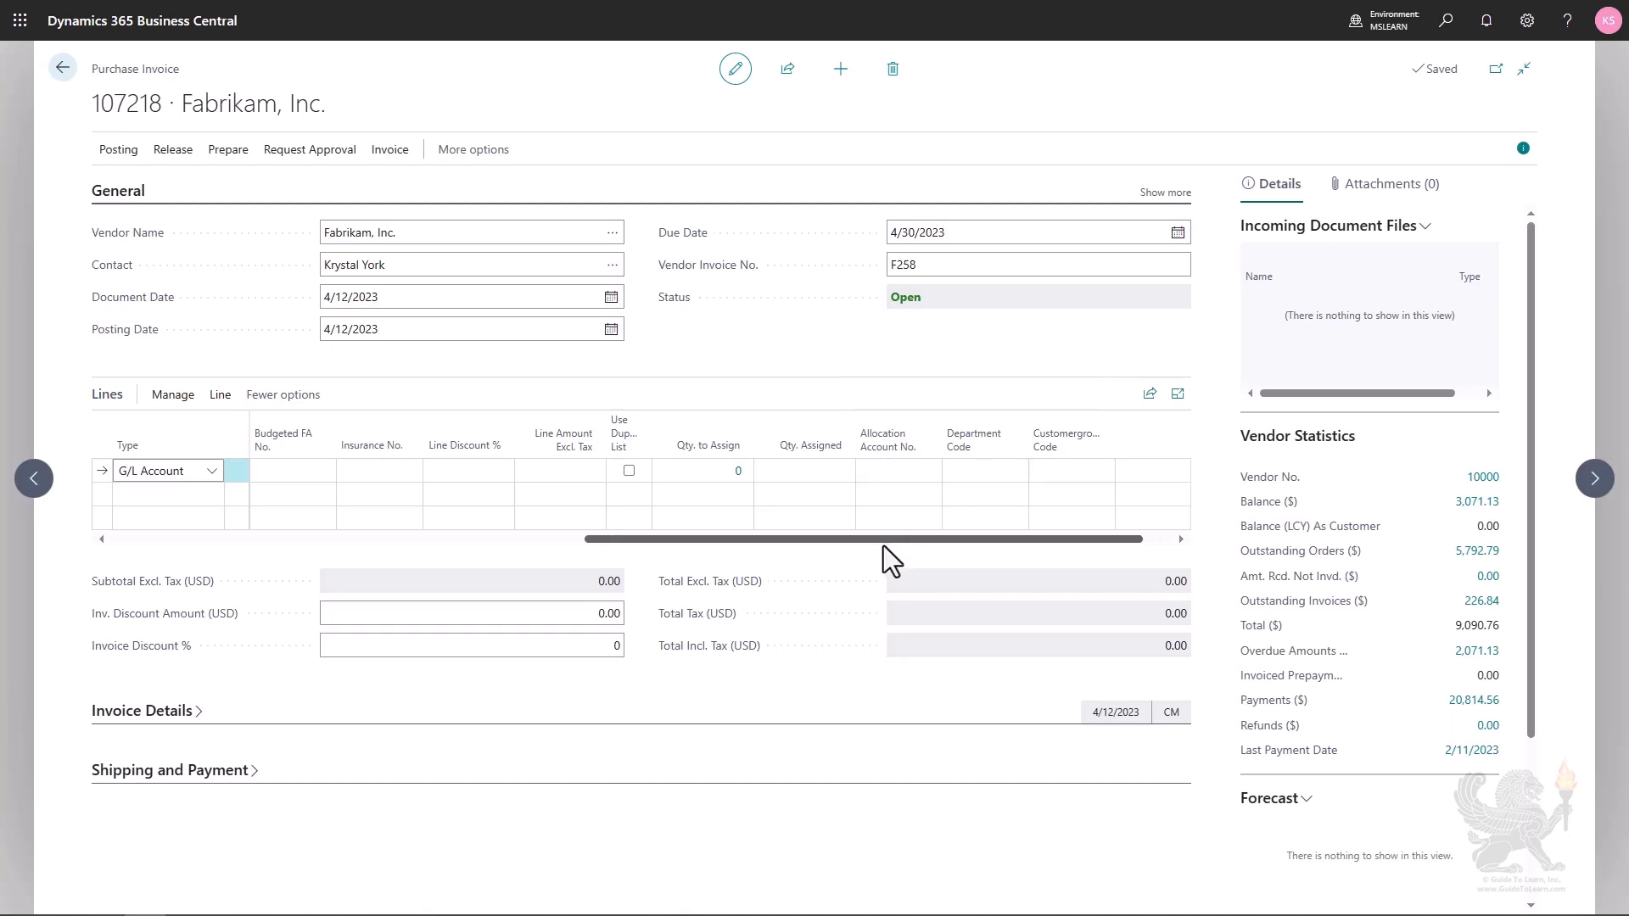
{"action": "left_click_drag", "start_coordinate": [883, 547], "coordinate": [259, 573]}
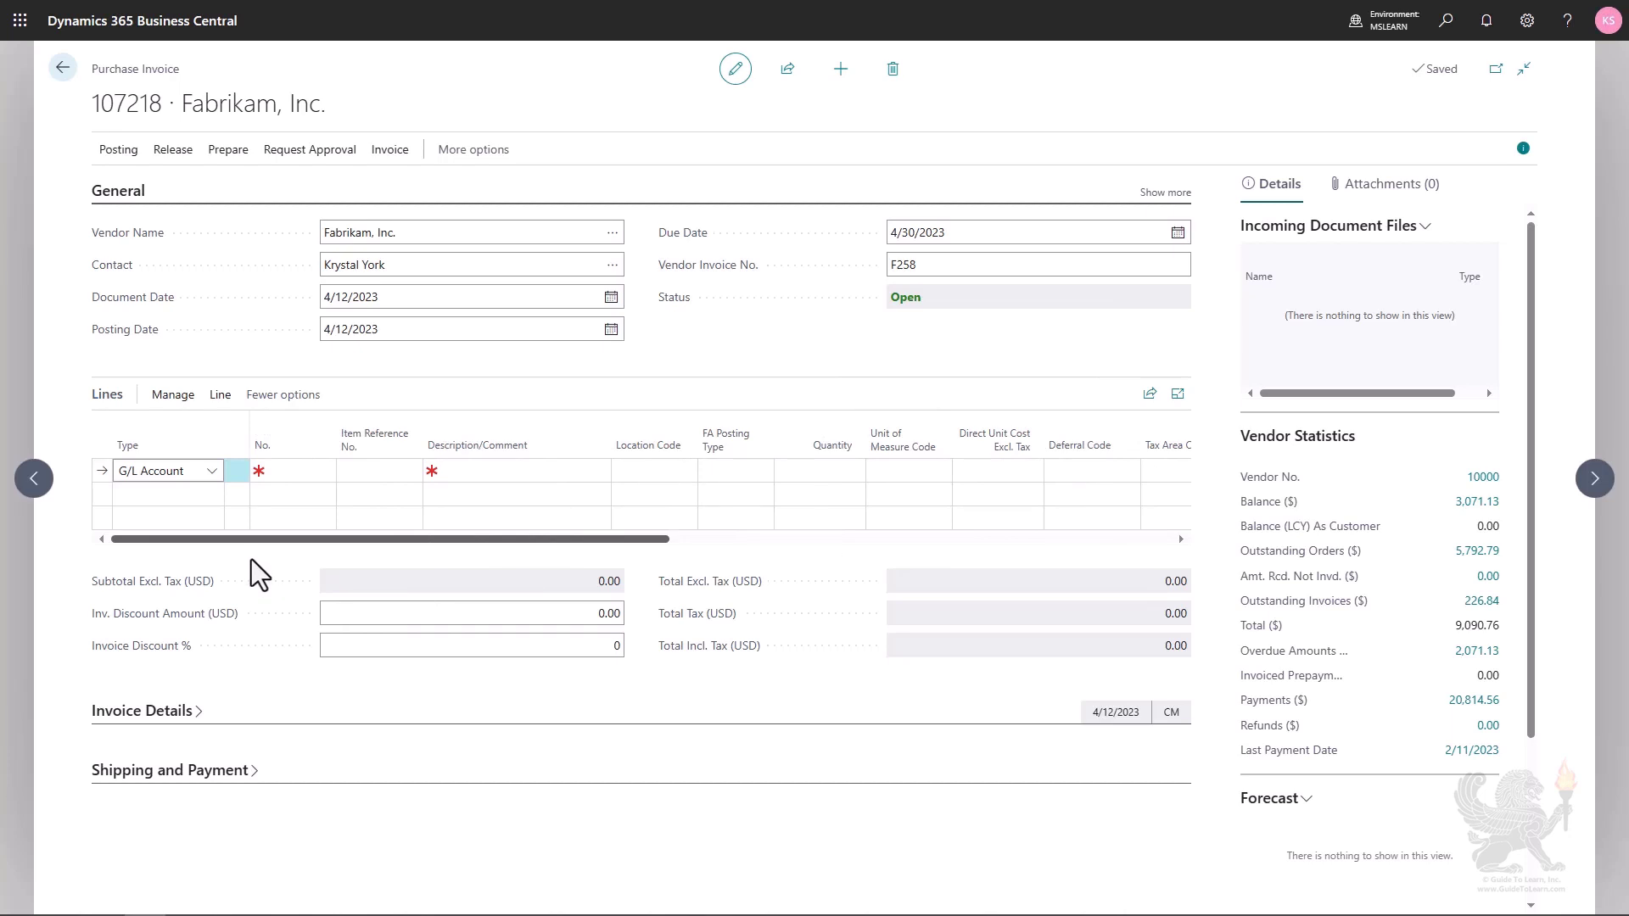
- Change the first invoice line's type back to Allocation Account
{"action": "left_click", "coordinate": [210, 471]}
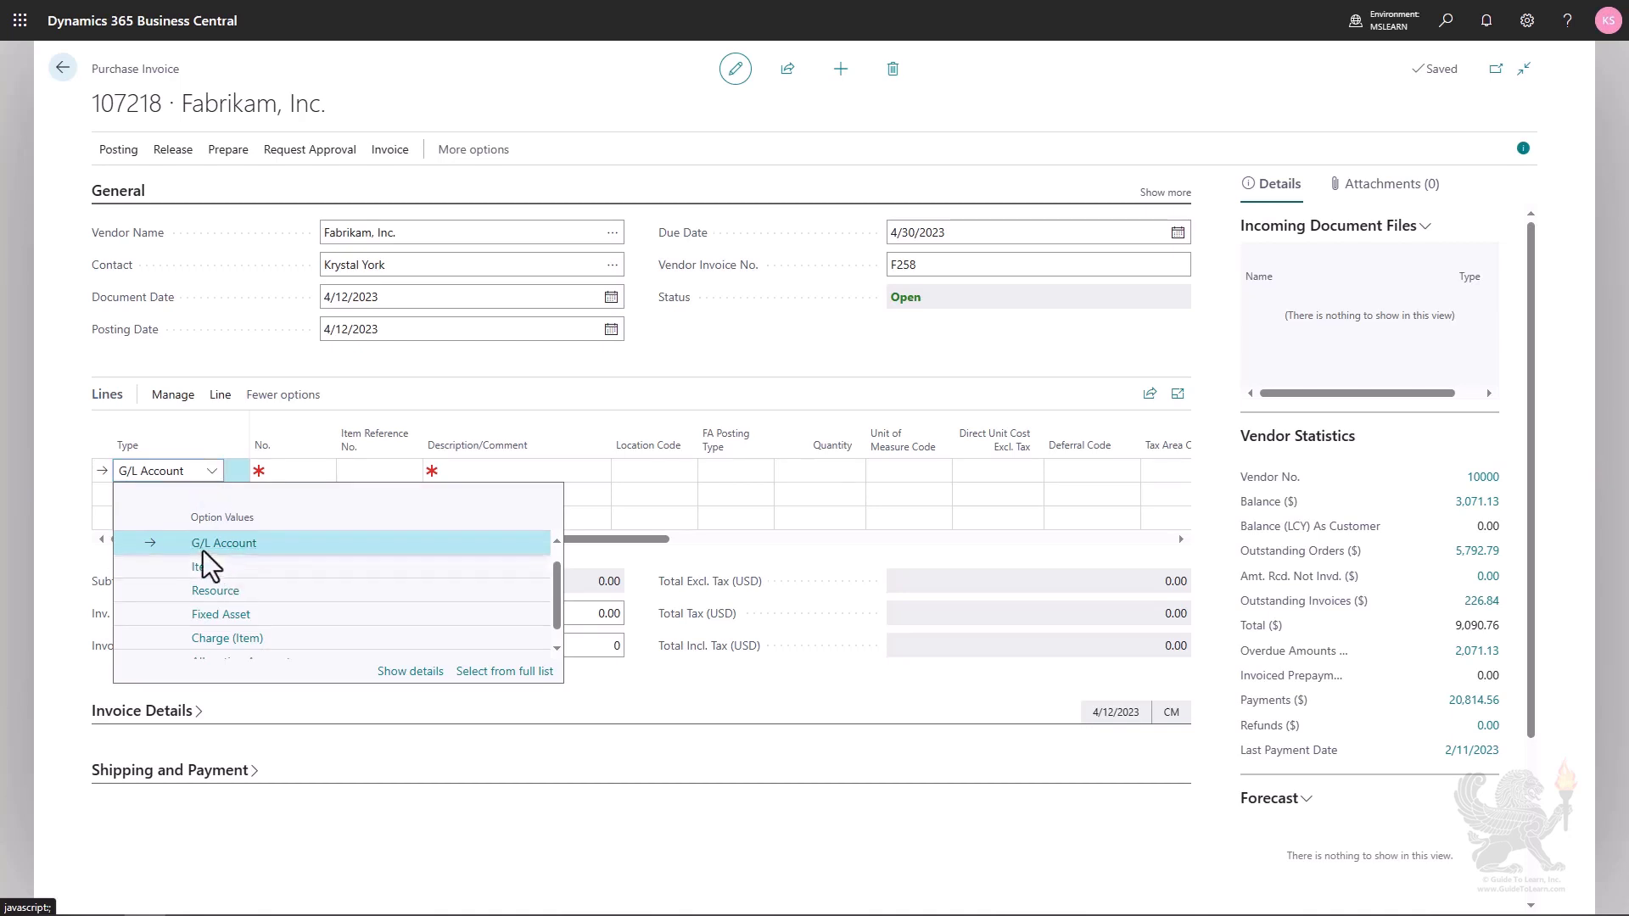
{"action": "scroll", "coordinate": [178, 555], "scroll_direction": "down", "scroll_amount": 1}
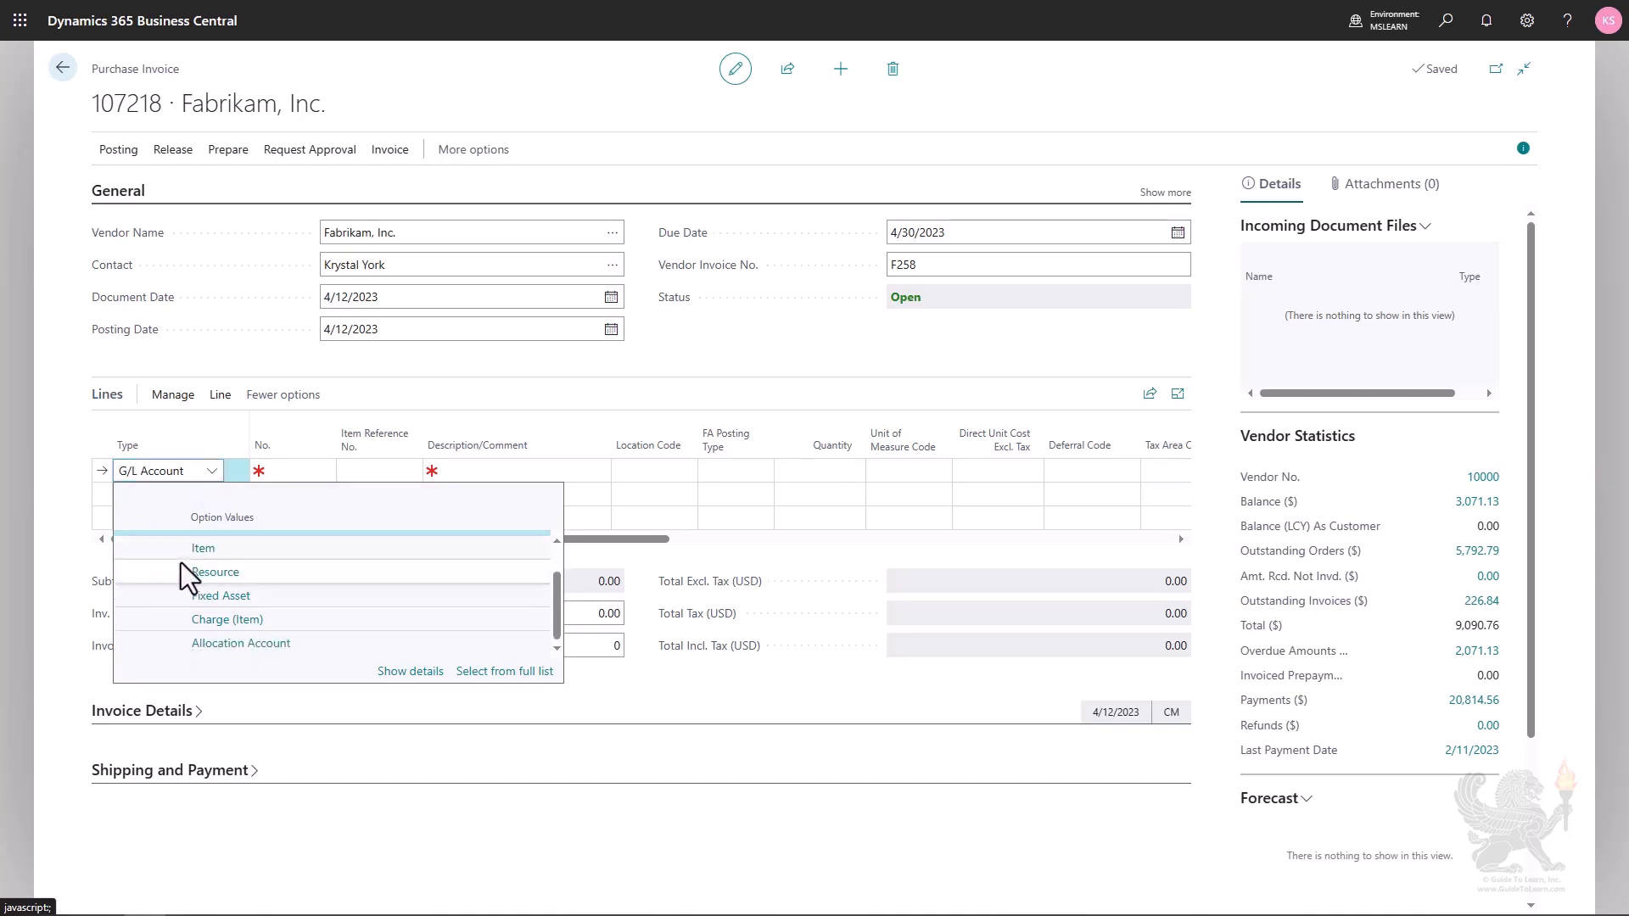
{"action": "left_click", "coordinate": [303, 645]}
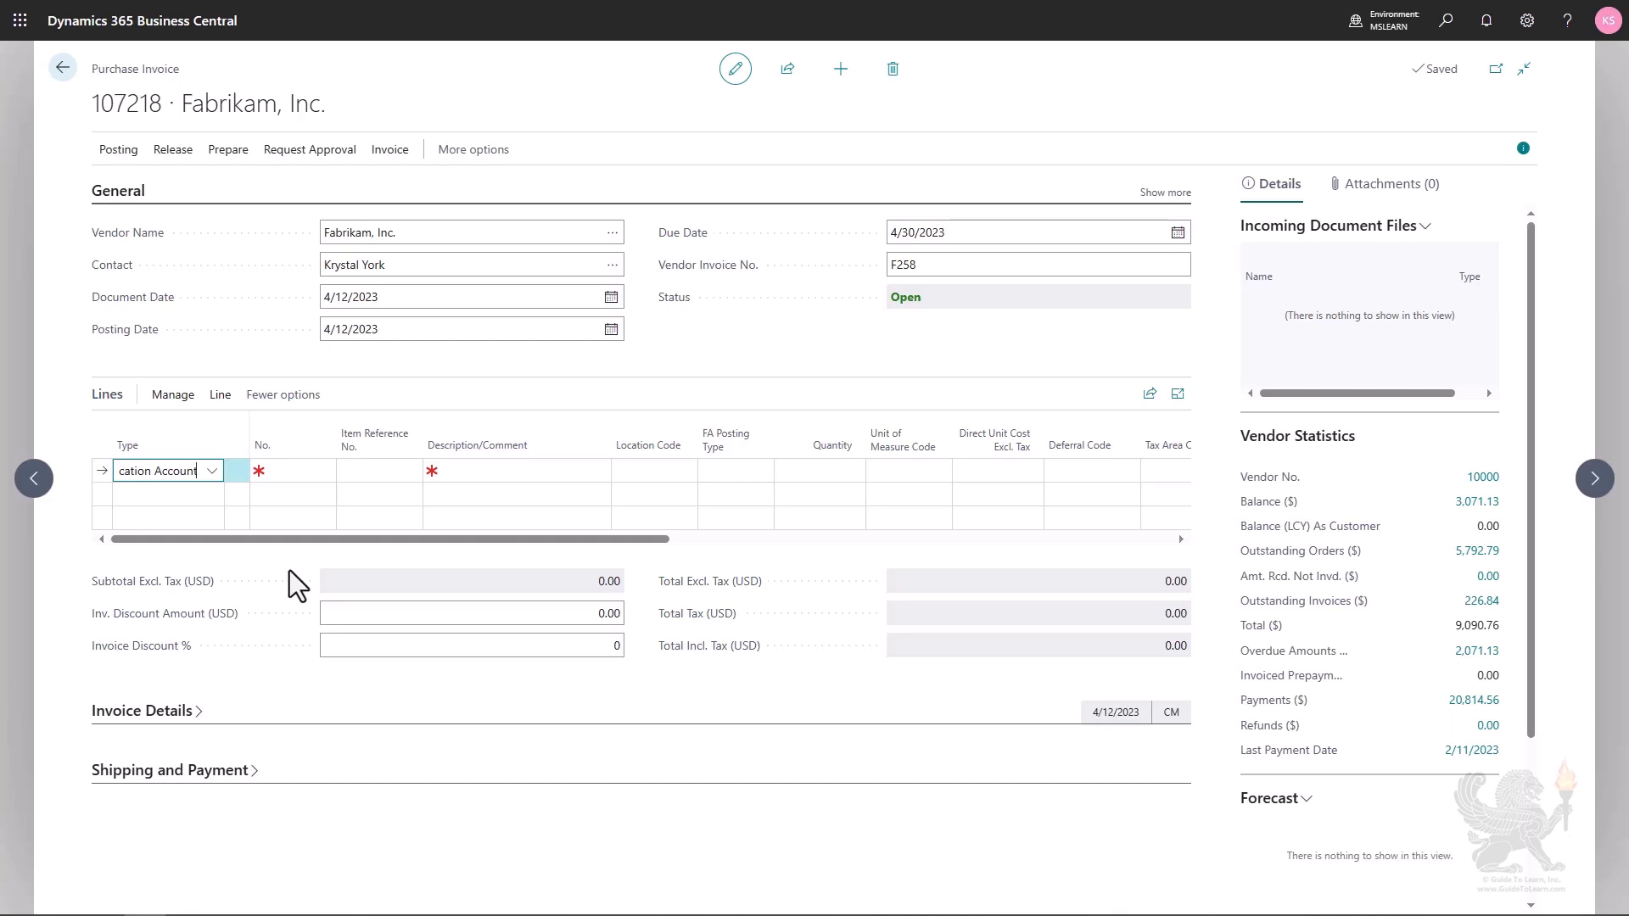
- Search for the Allocation Accounts page and examine the fixed account distribution of the BUILD allocation account
{"action": "left_click", "coordinate": [1444, 19]}
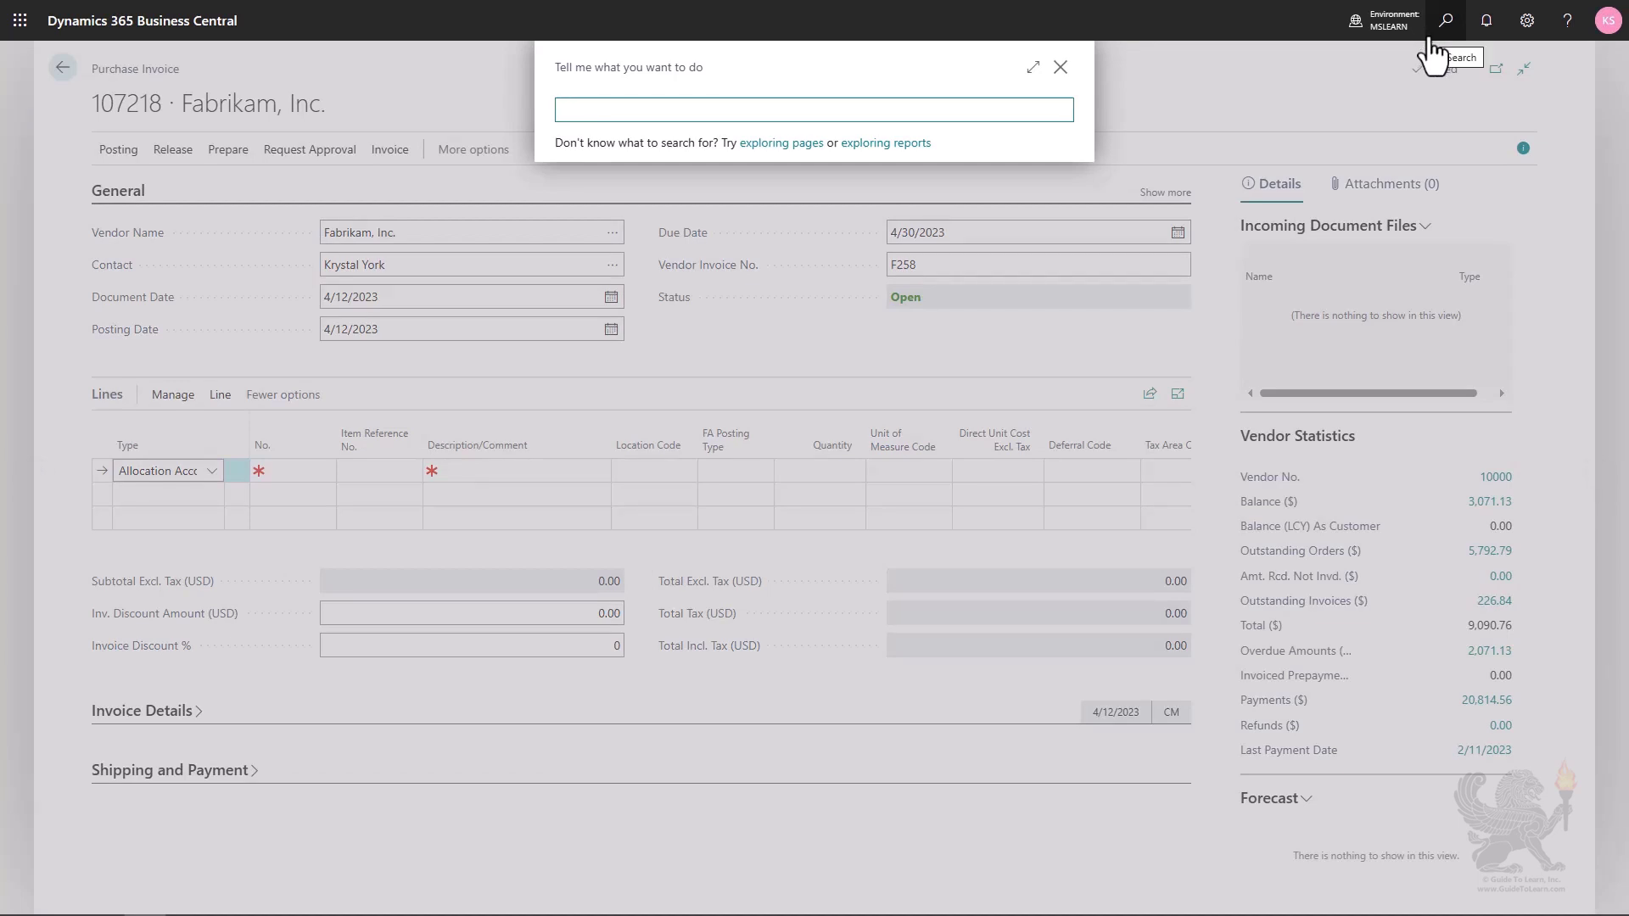
{"action": "type", "text": "all acc"}
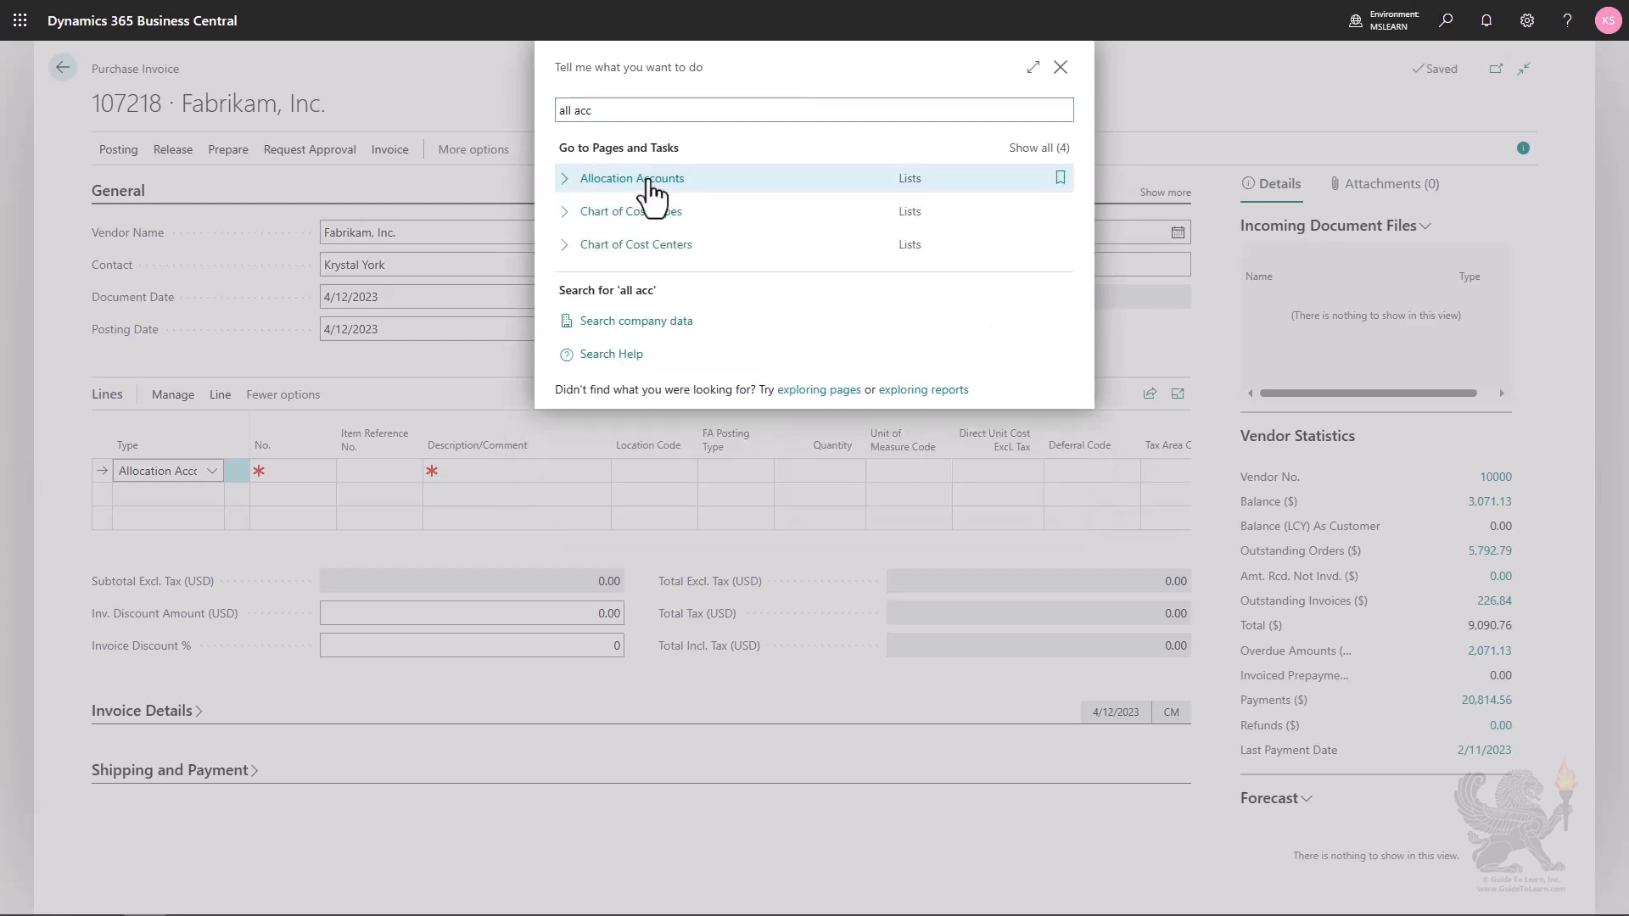
{"action": "left_click", "coordinate": [643, 180]}
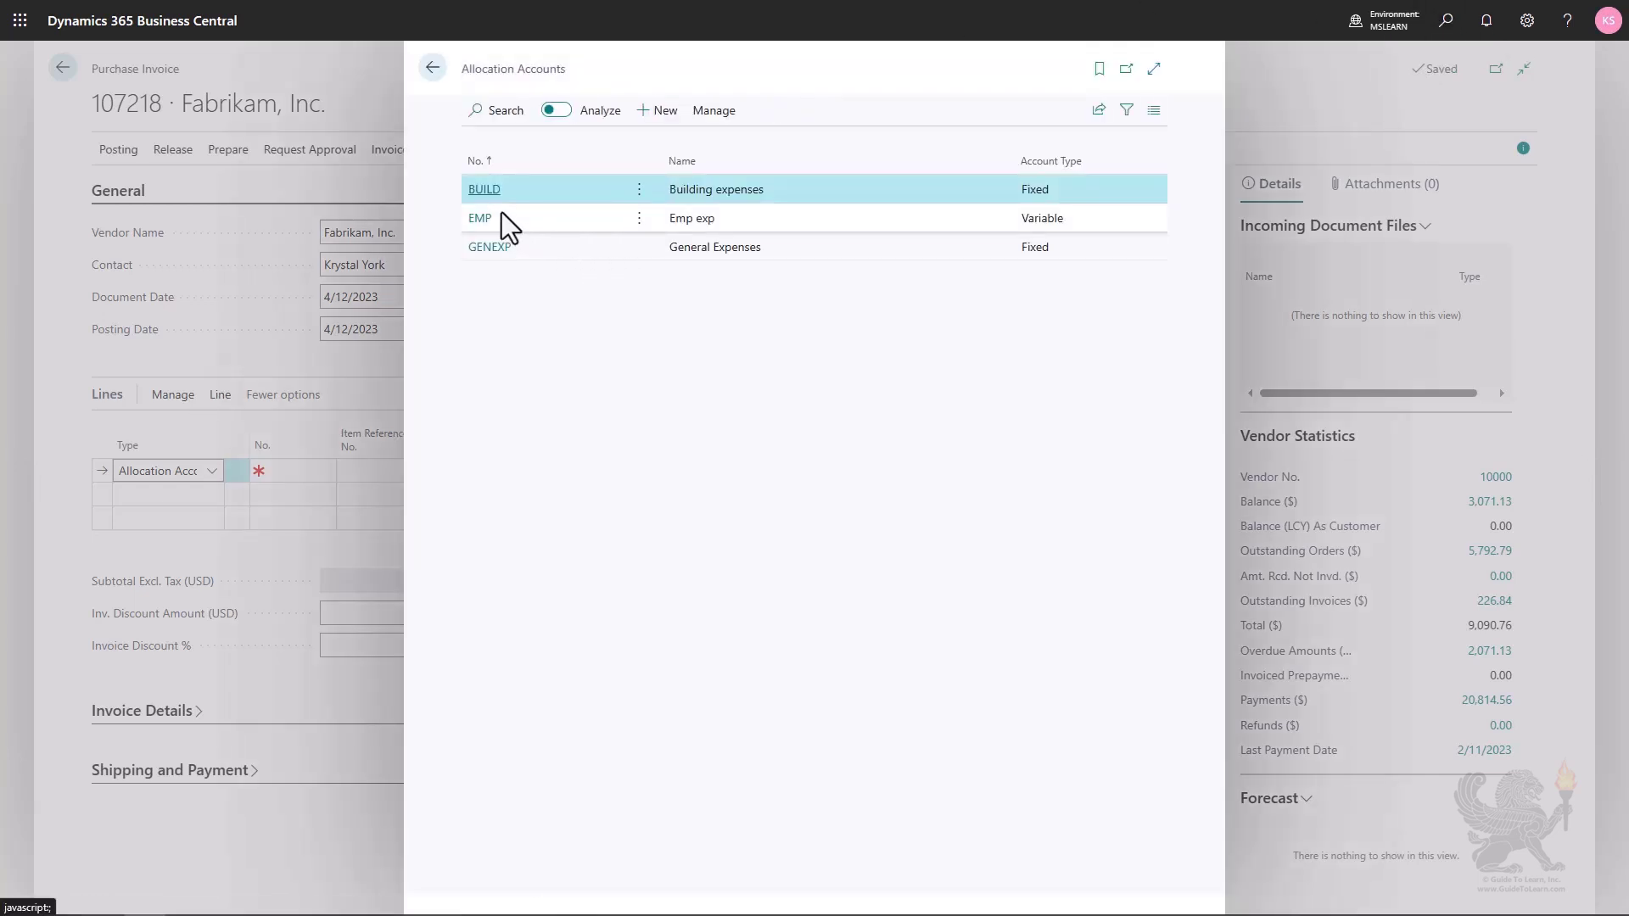
{"action": "left_click", "coordinate": [485, 190]}
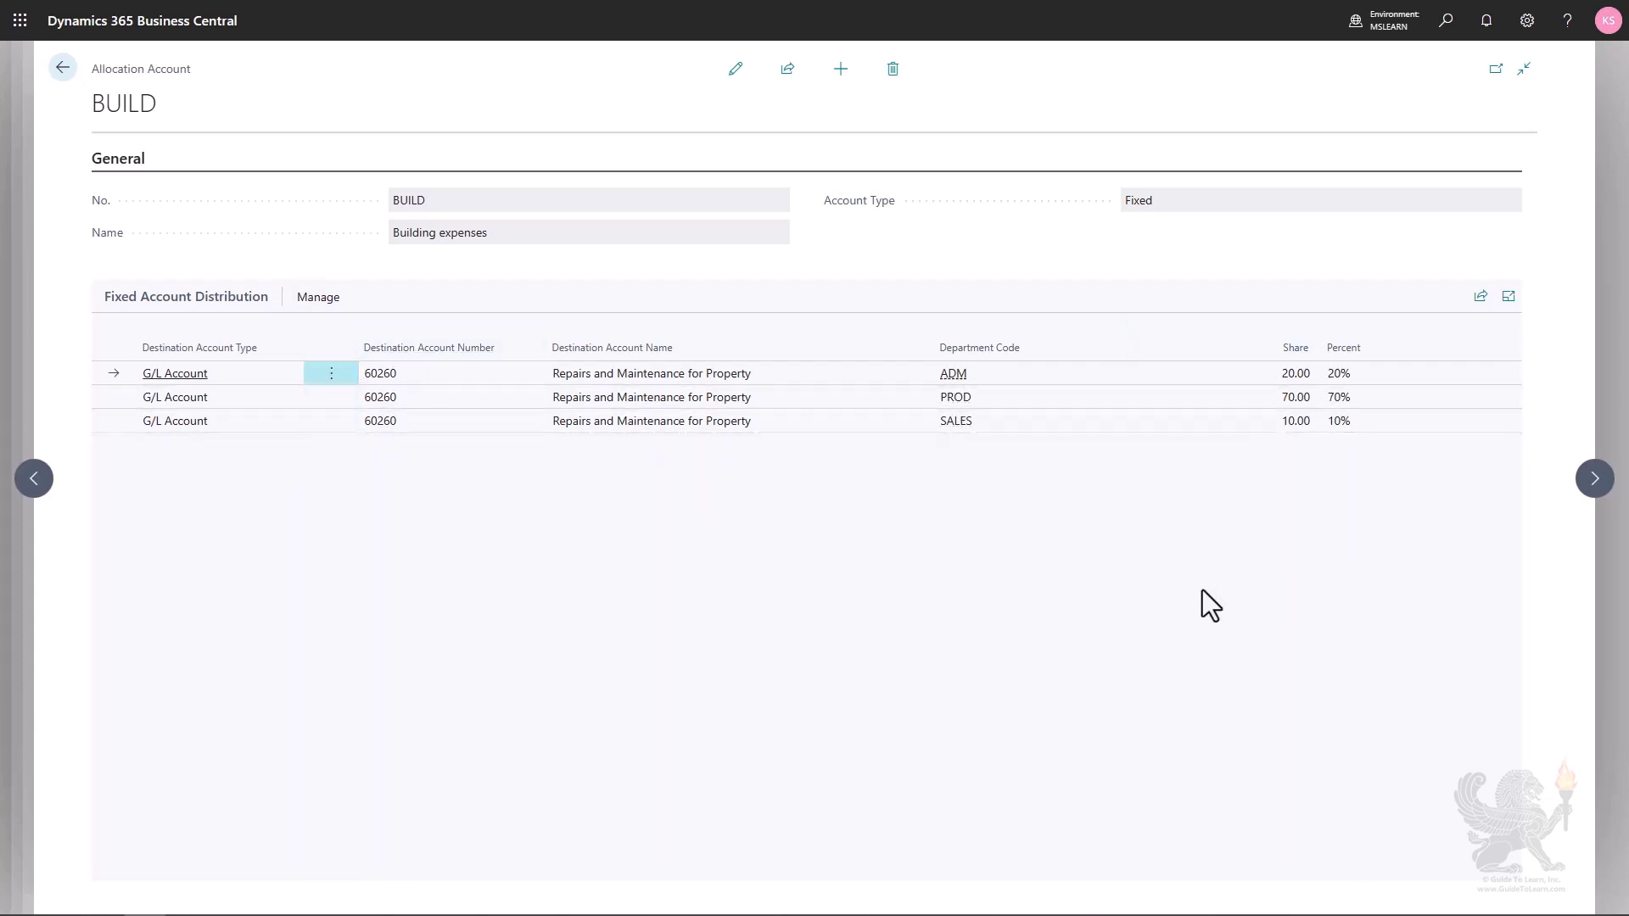
{"action": "key", "text": "Escape"}
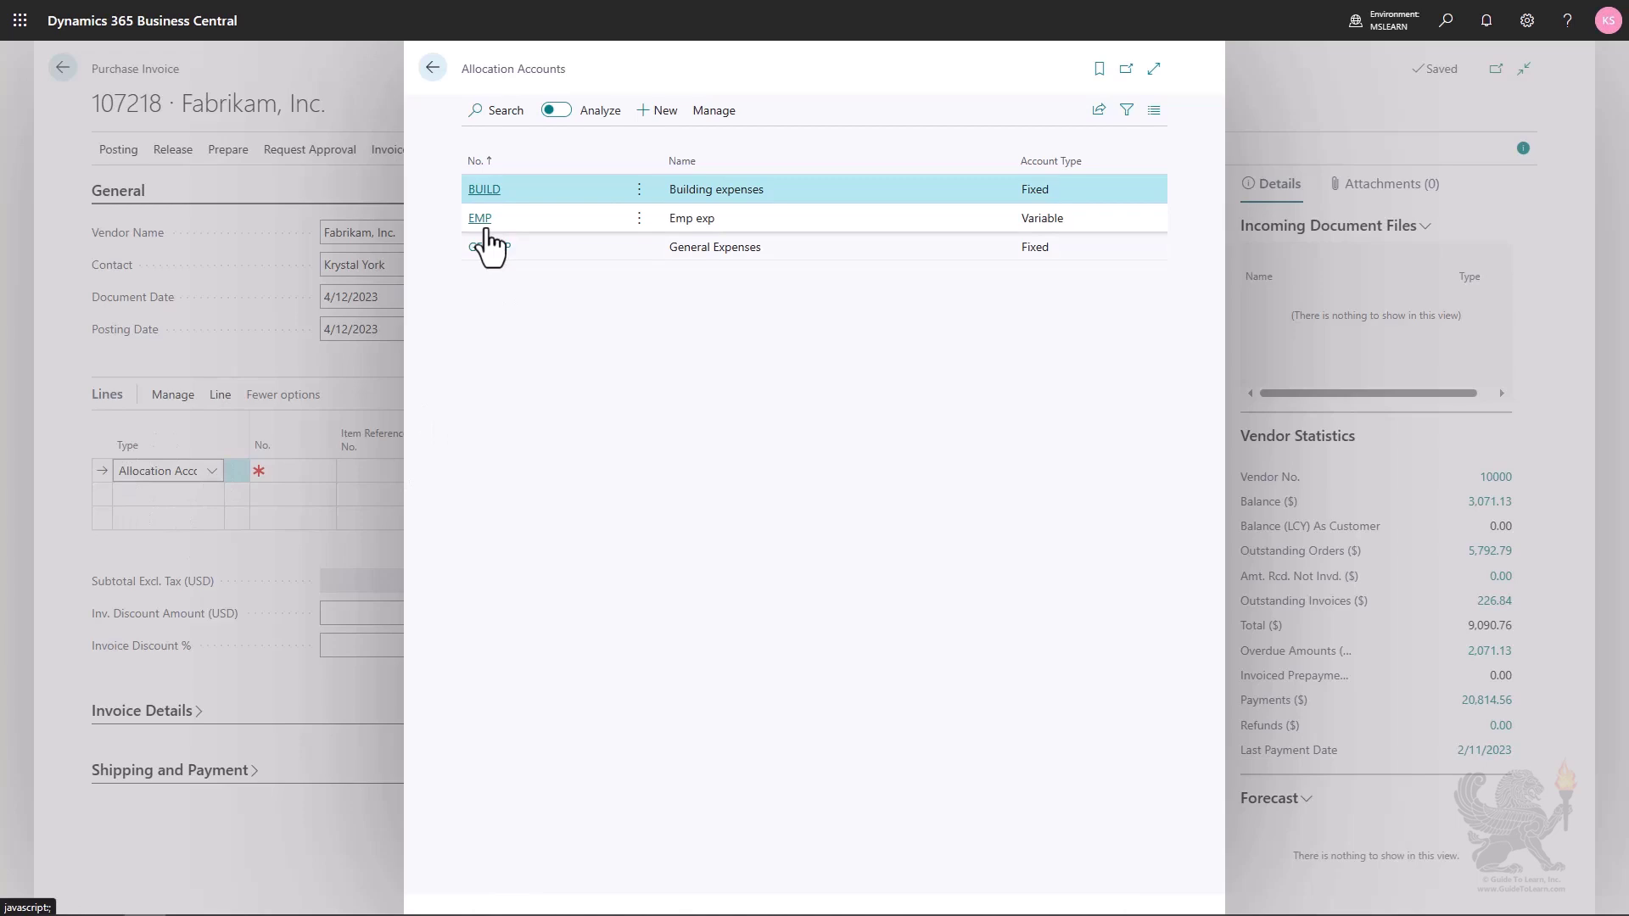
- Examine the fixed account distribution of the GENEXP allocation account and return to the purchase invoice
{"action": "left_click", "coordinate": [486, 227]}
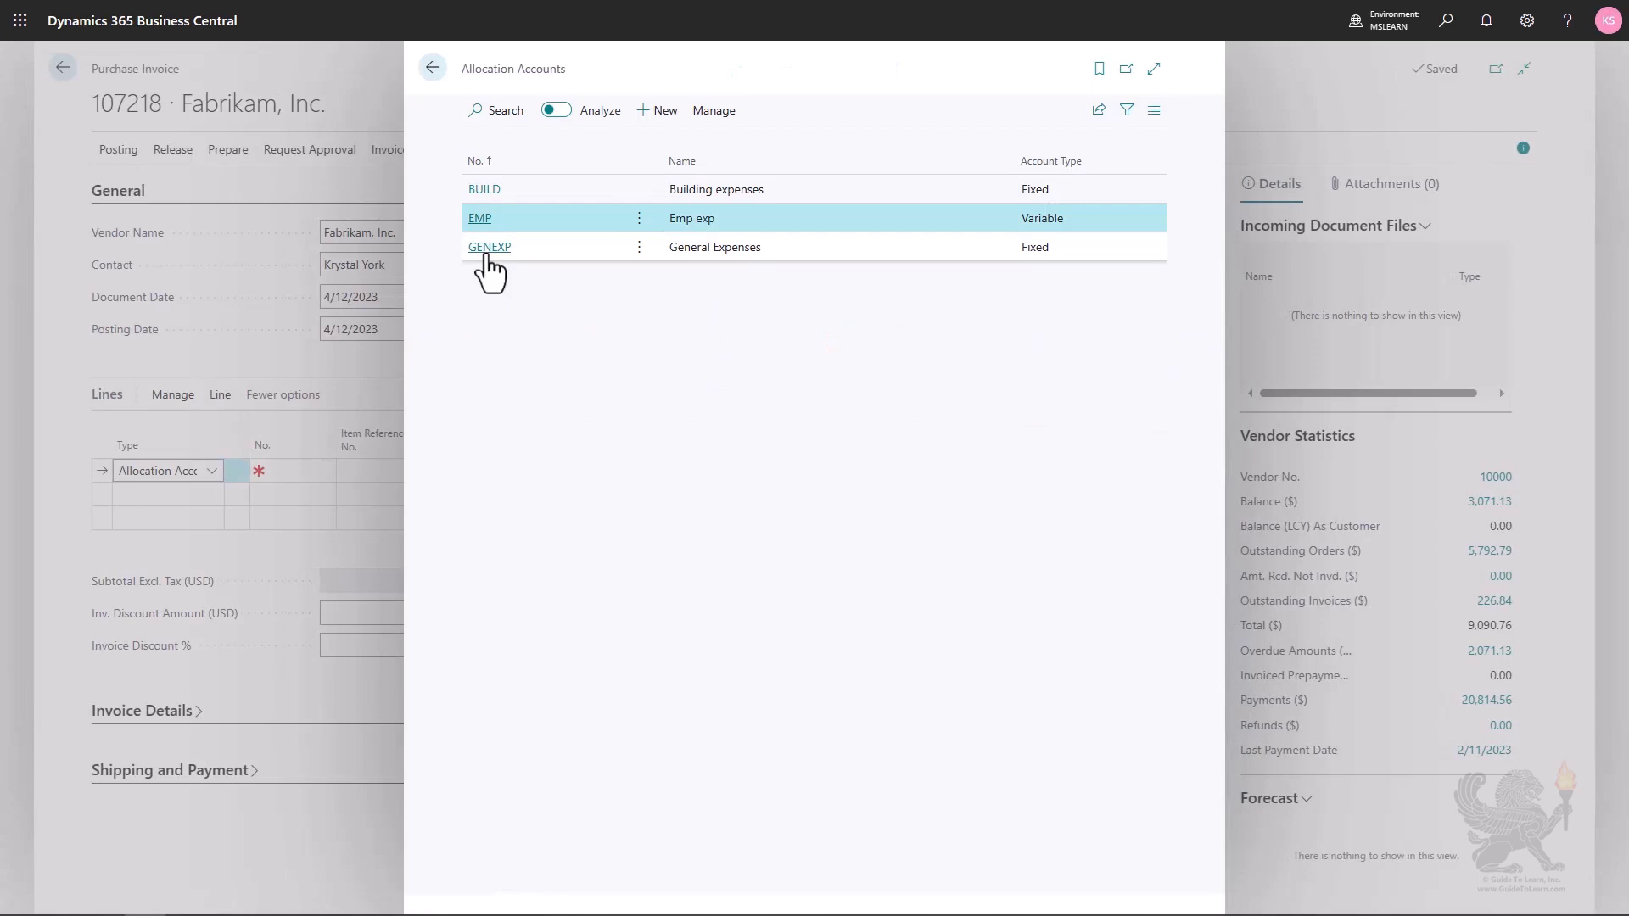
{"action": "left_click", "coordinate": [488, 250]}
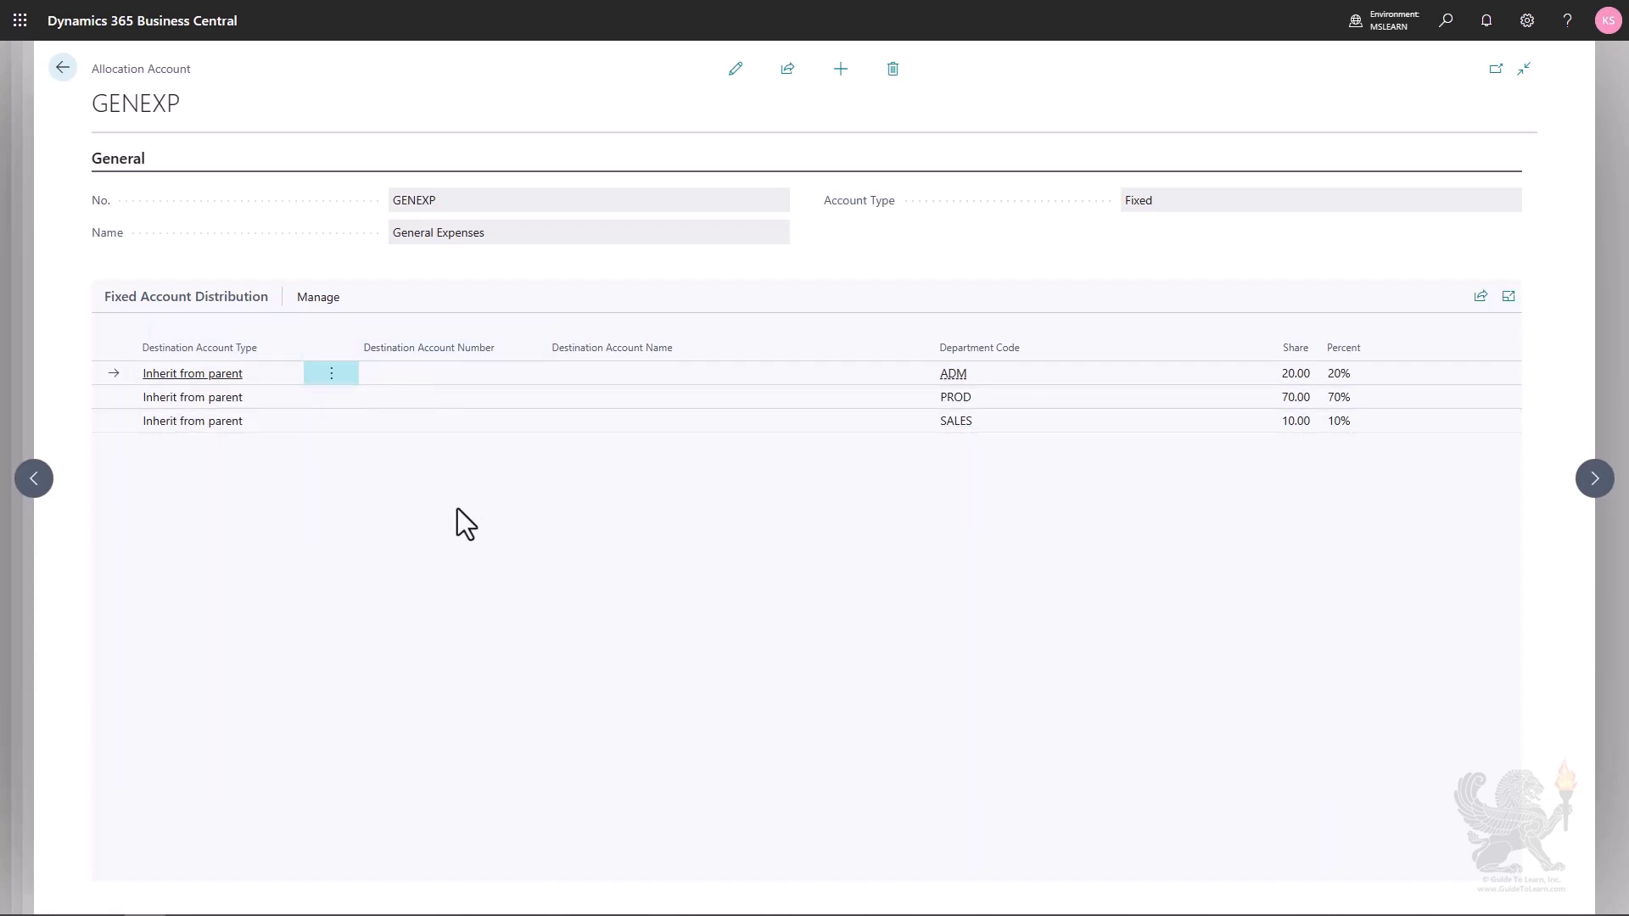
{"action": "key", "text": "Escape"}
{"action": "key", "text": "Escape"}
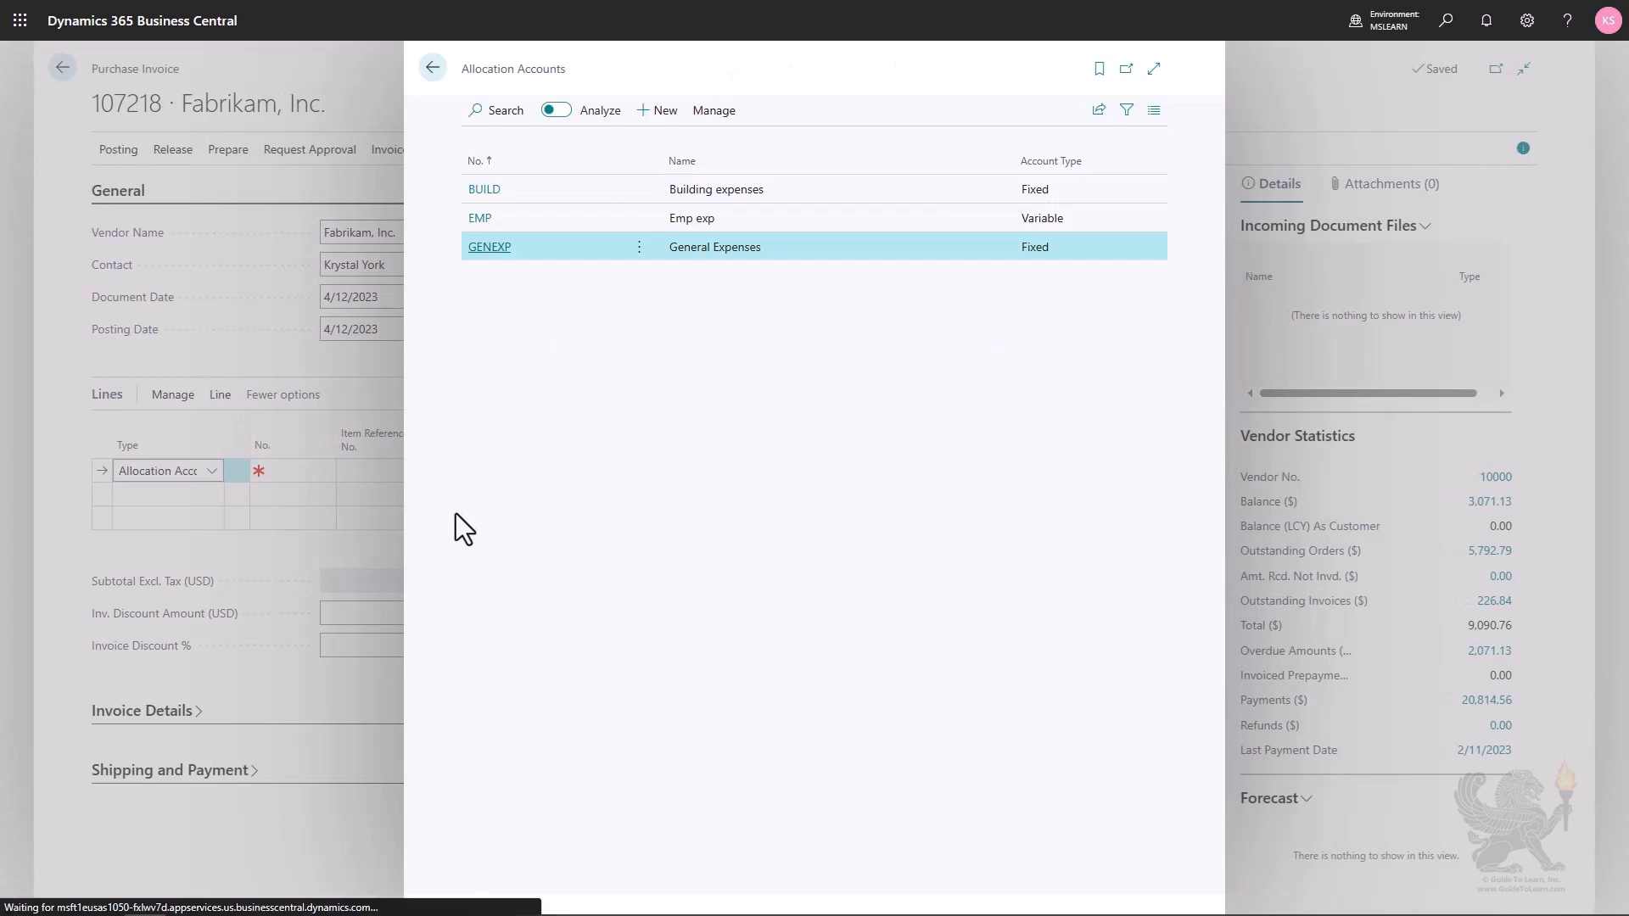
- Try to assign the GENEXP allocation account to the first invoice line, and refresh the page to discard the change
{"action": "left_click", "coordinate": [303, 471]}
{"action": "left_click", "coordinate": [324, 472]}
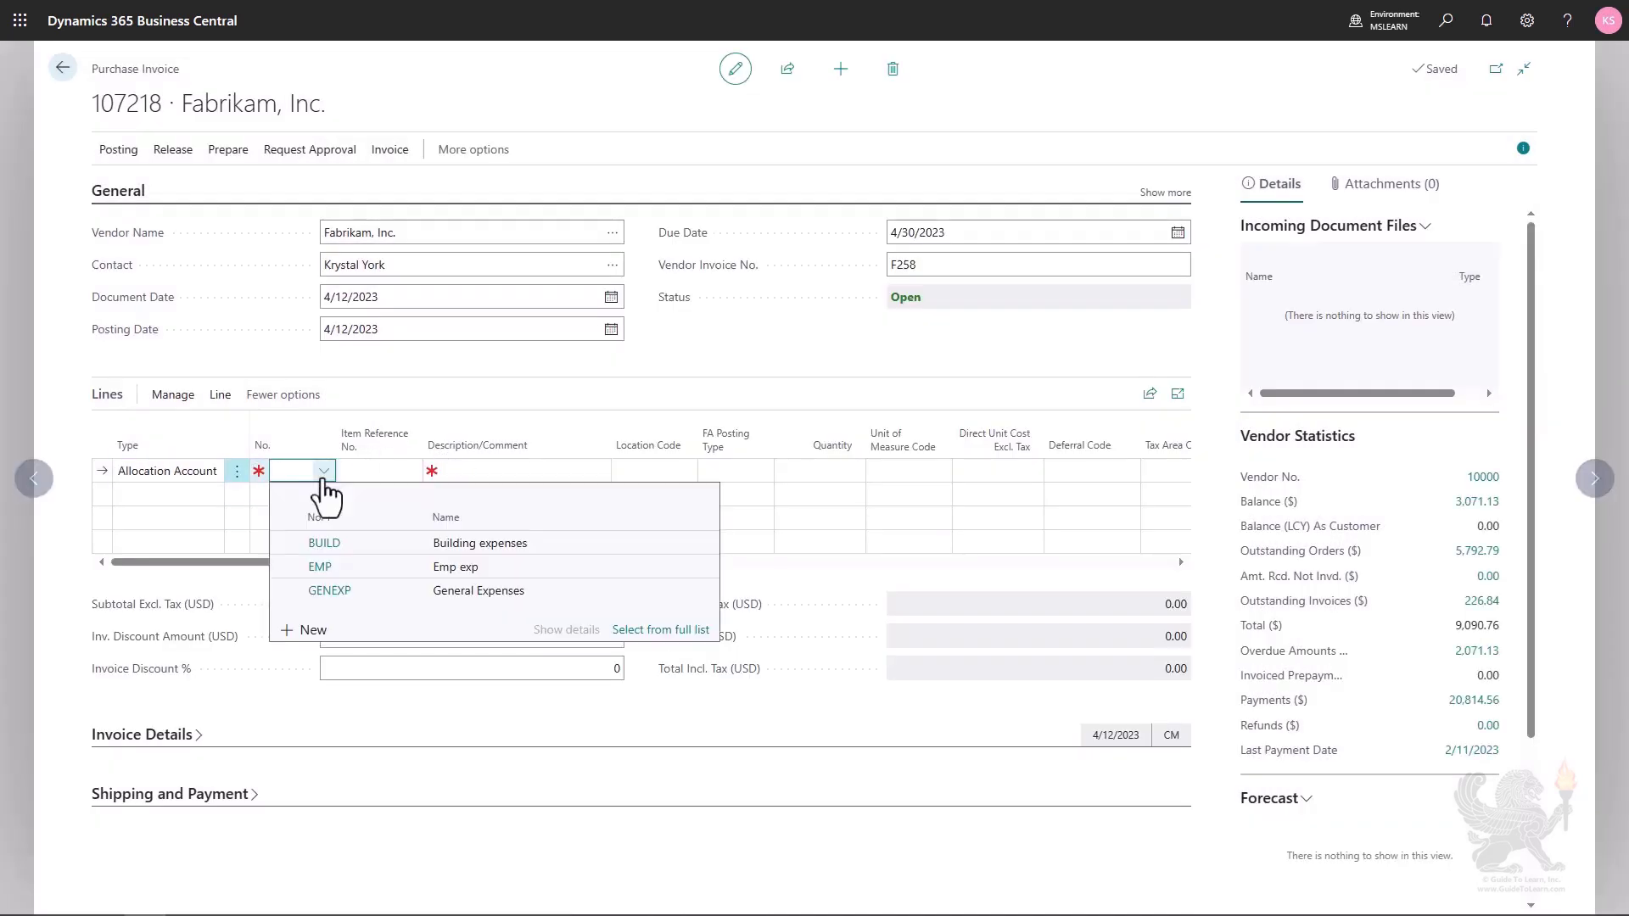
{"action": "key", "text": "Return"}
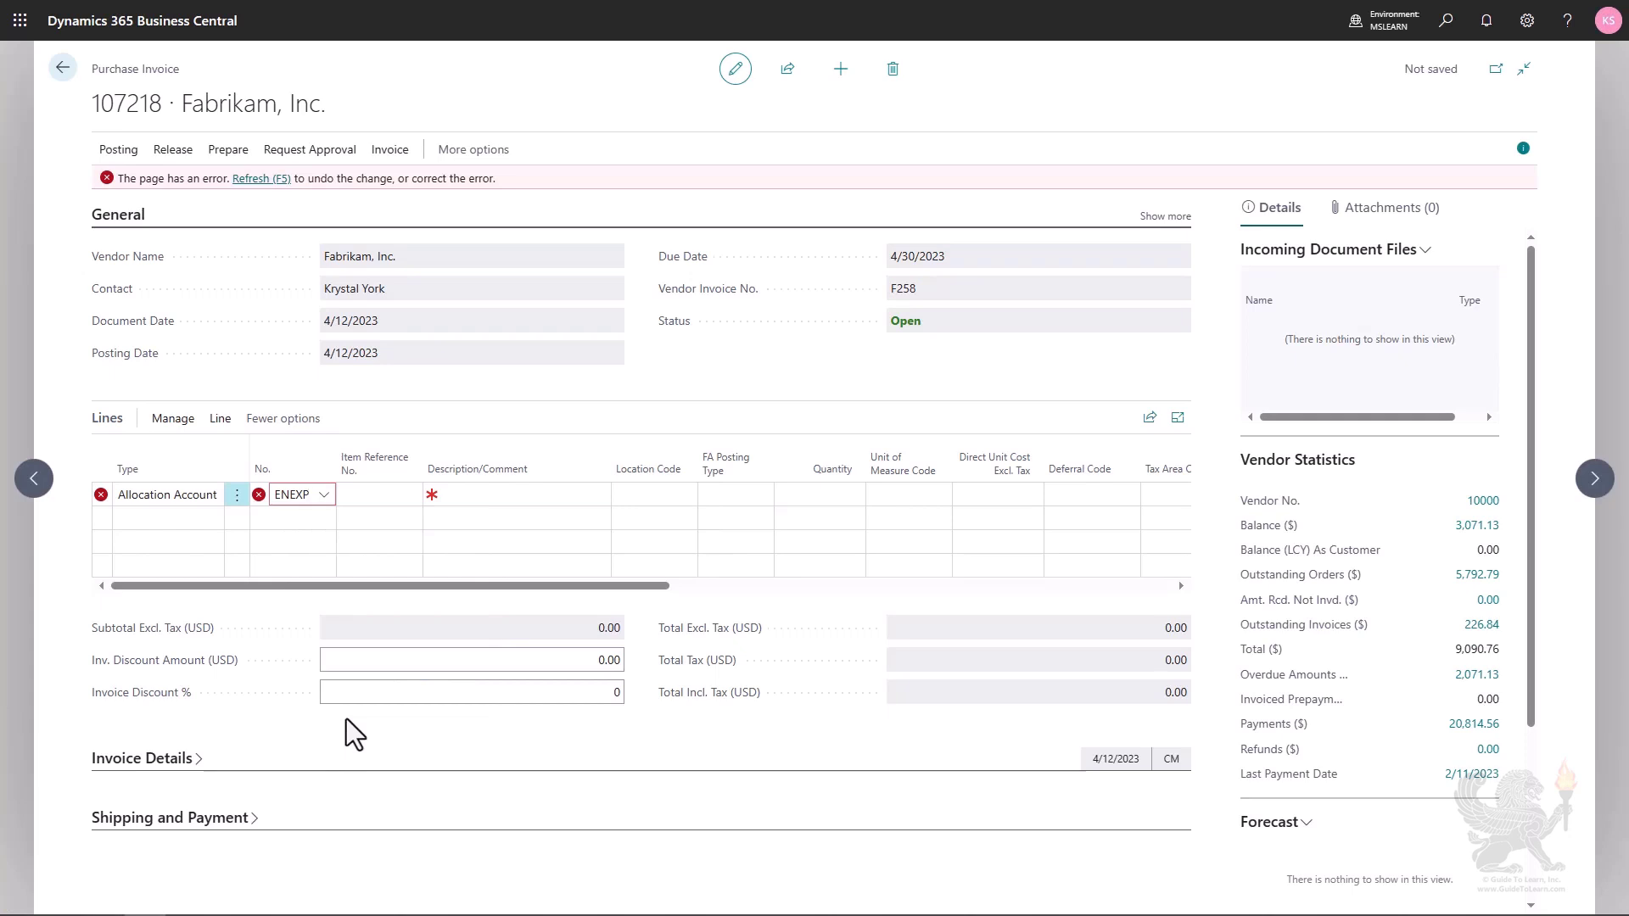
{"action": "left_click", "coordinate": [260, 185]}
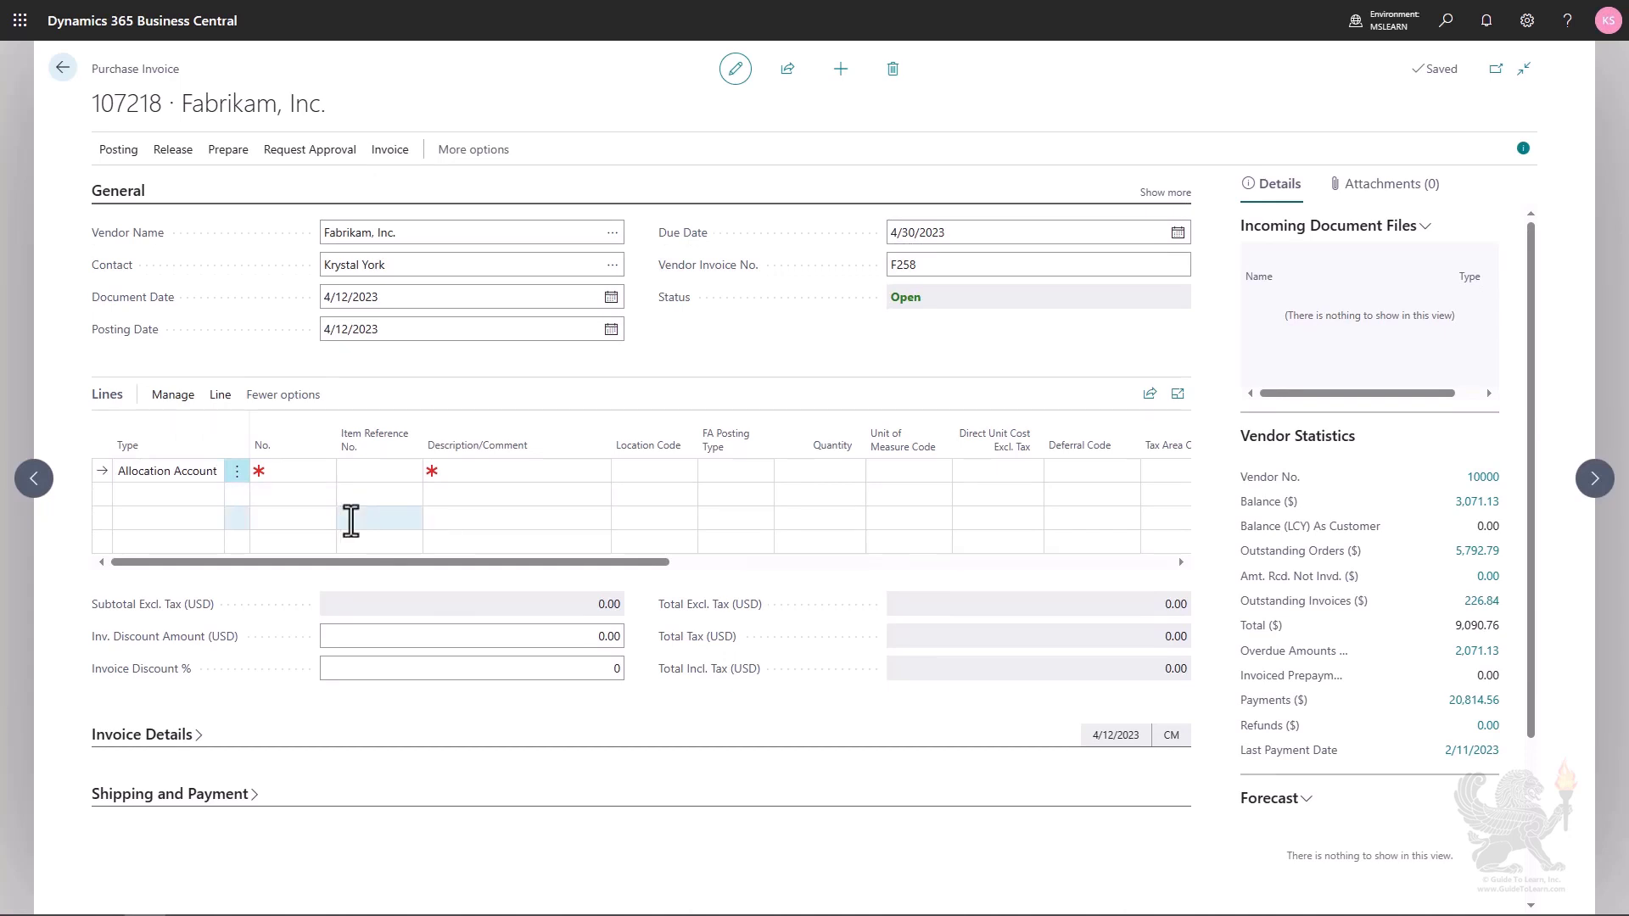
- Assign the BUILD allocation account for building expenses to the first invoice line
{"action": "left_click", "coordinate": [279, 471]}
{"action": "left_click", "coordinate": [324, 472]}
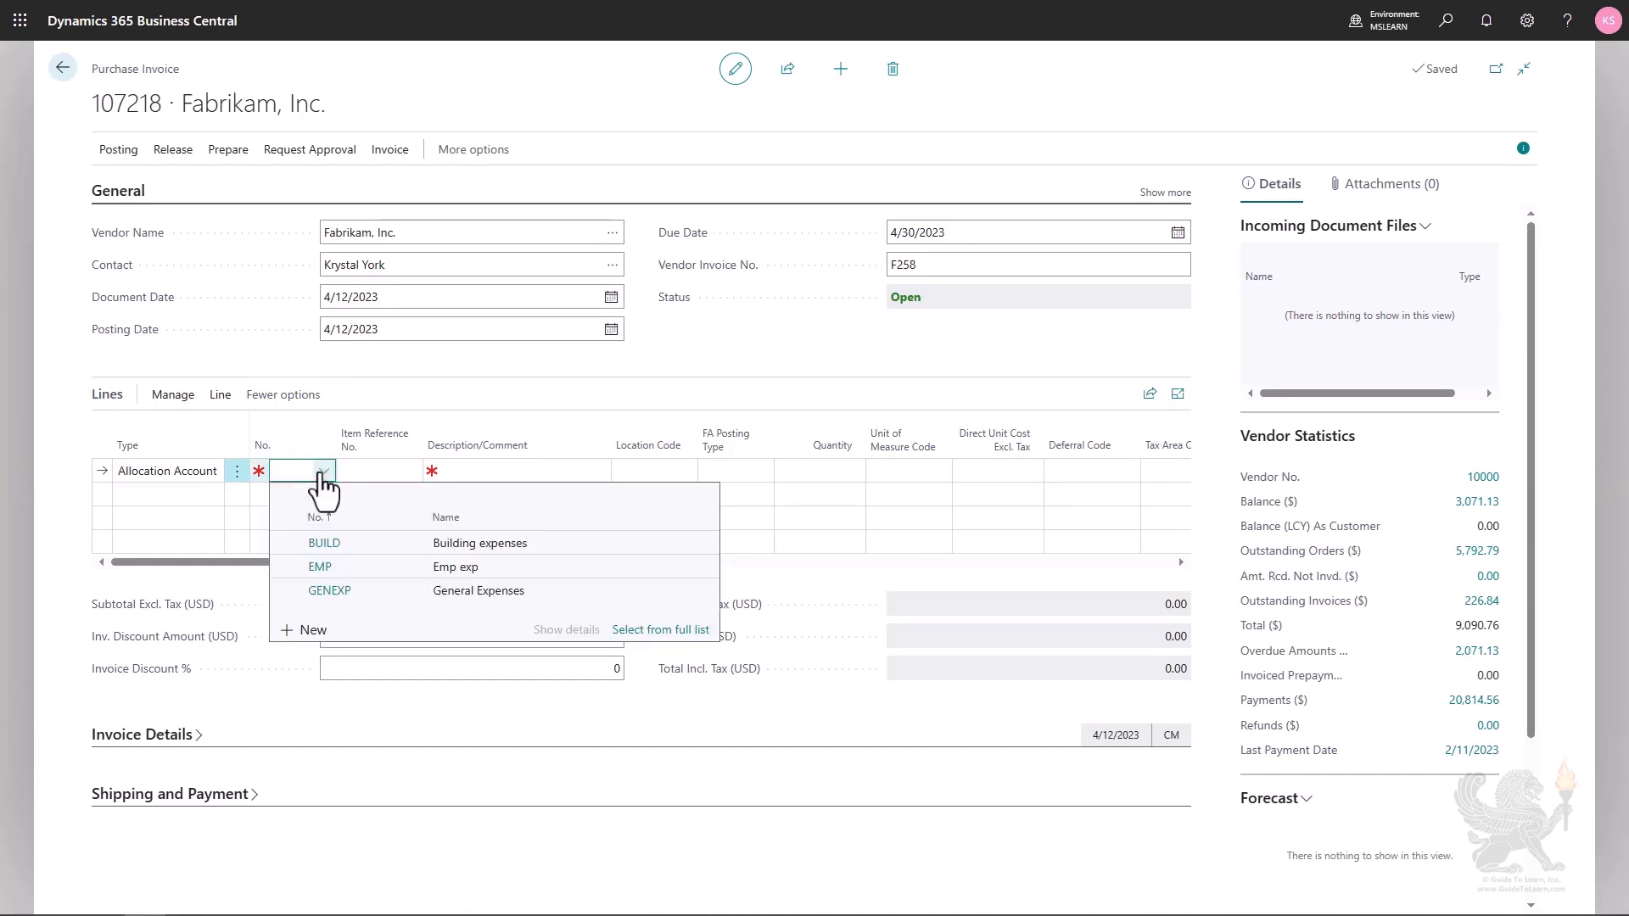
{"action": "left_click", "coordinate": [361, 543]}
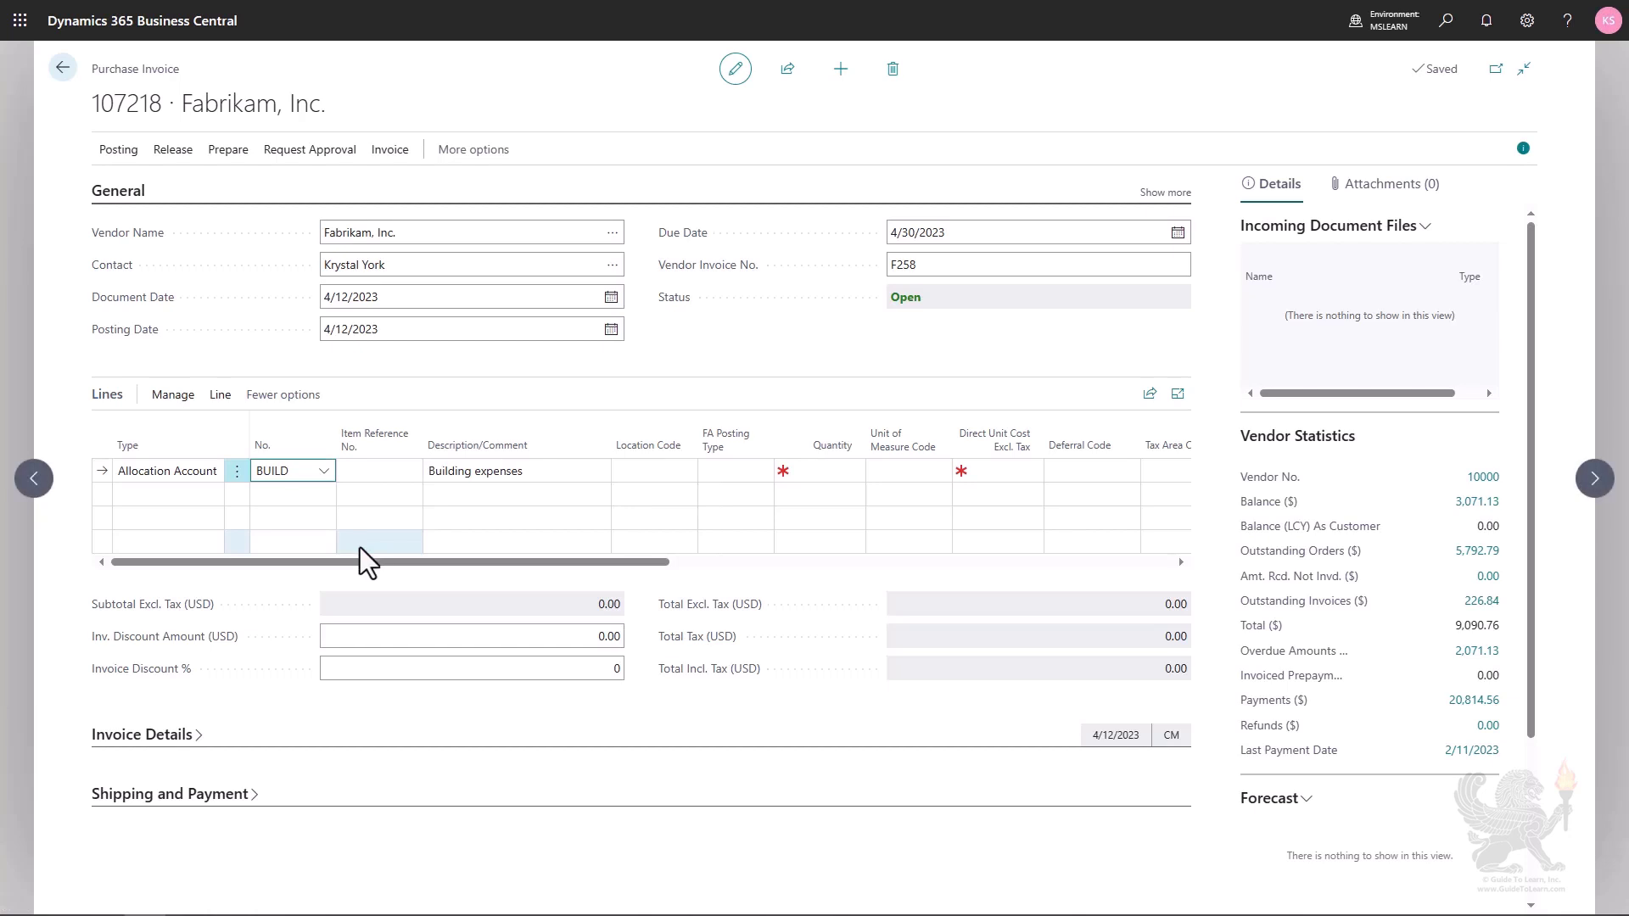
- Set the BUILD line's quantity to 1 and its direct unit cost excluding tax to 2,500
{"action": "key", "text": "Tab"}
{"action": "key", "text": "Tab"}
{"action": "key", "text": "Tab"}
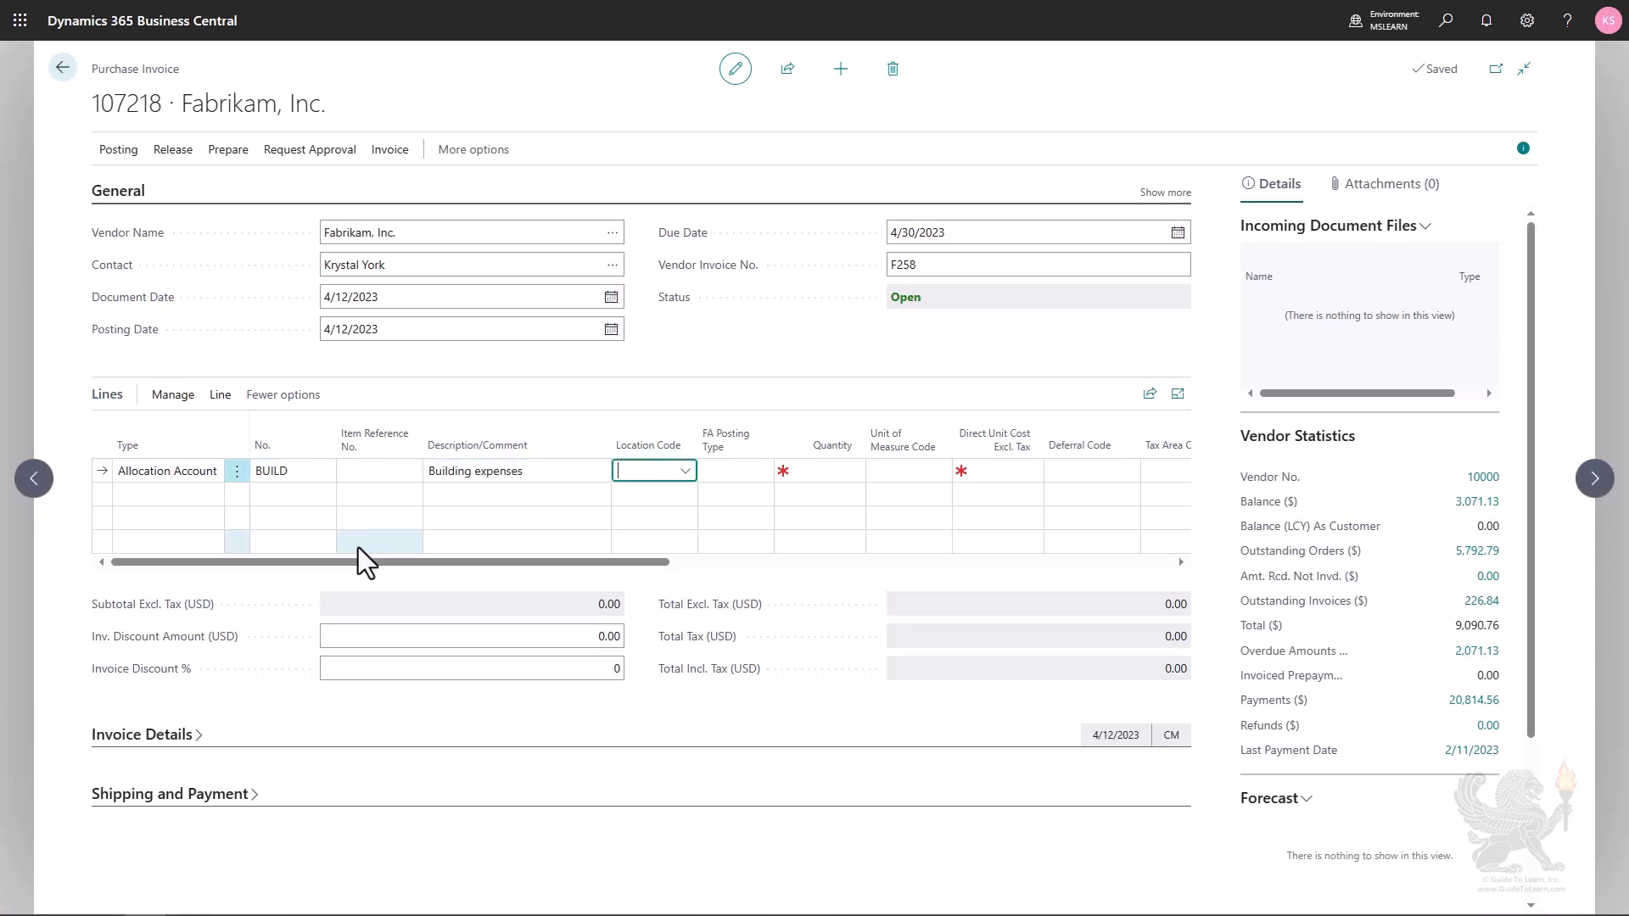
{"action": "key", "text": "Tab"}
{"action": "key", "text": "Tab"}
{"action": "type", "text": "1"}
{"action": "key", "text": "Tab"}
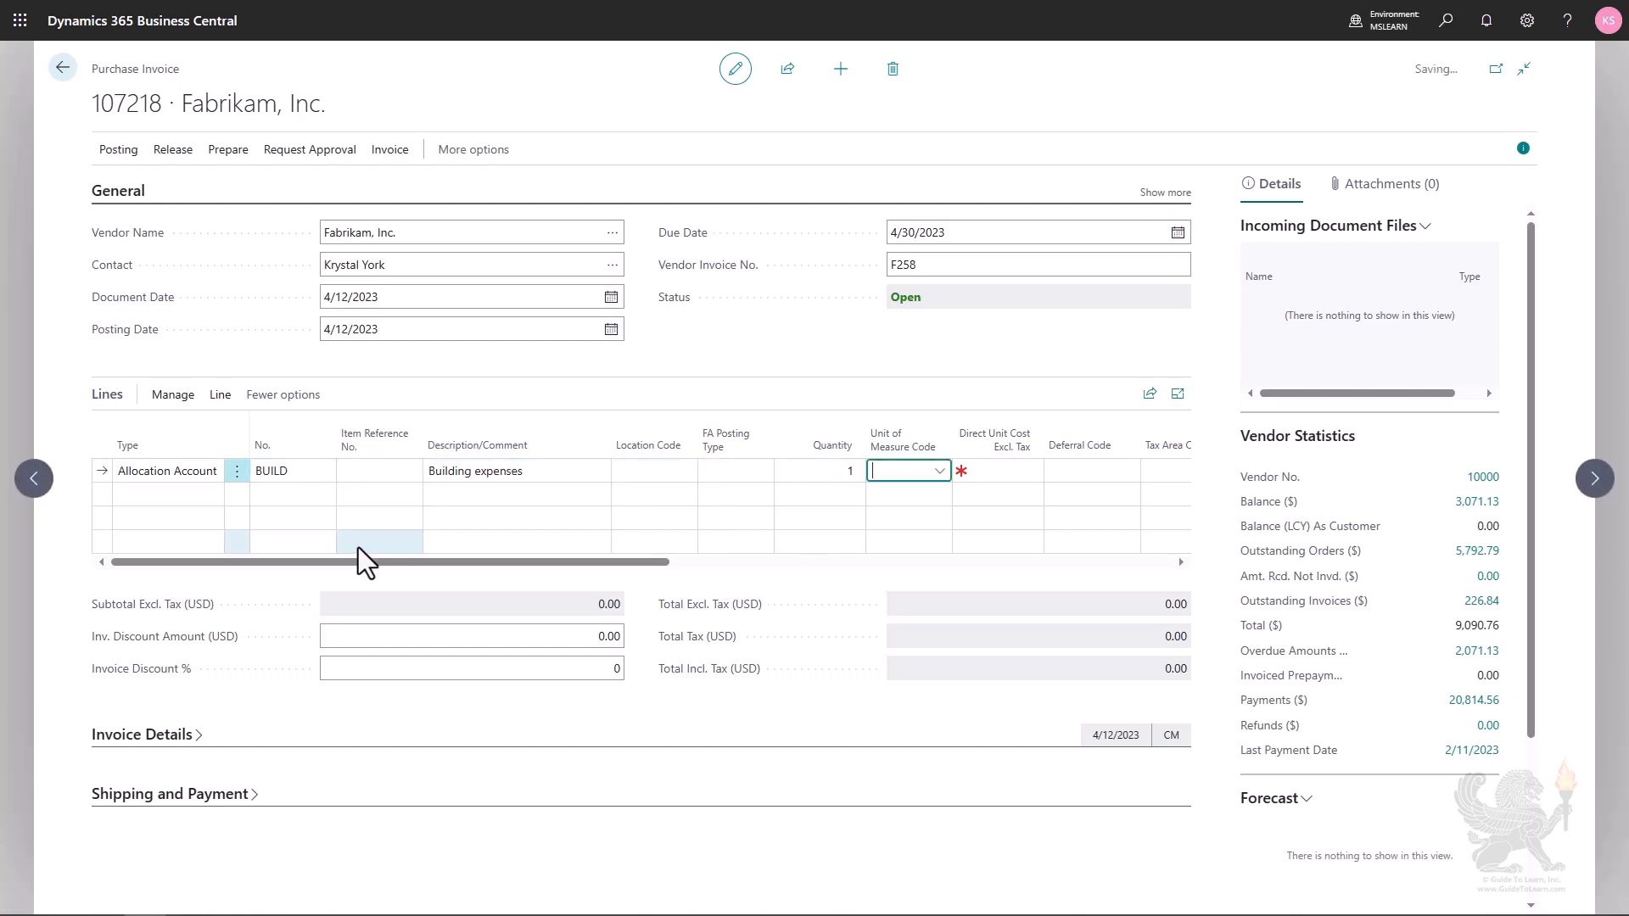
{"action": "key", "text": "Tab"}
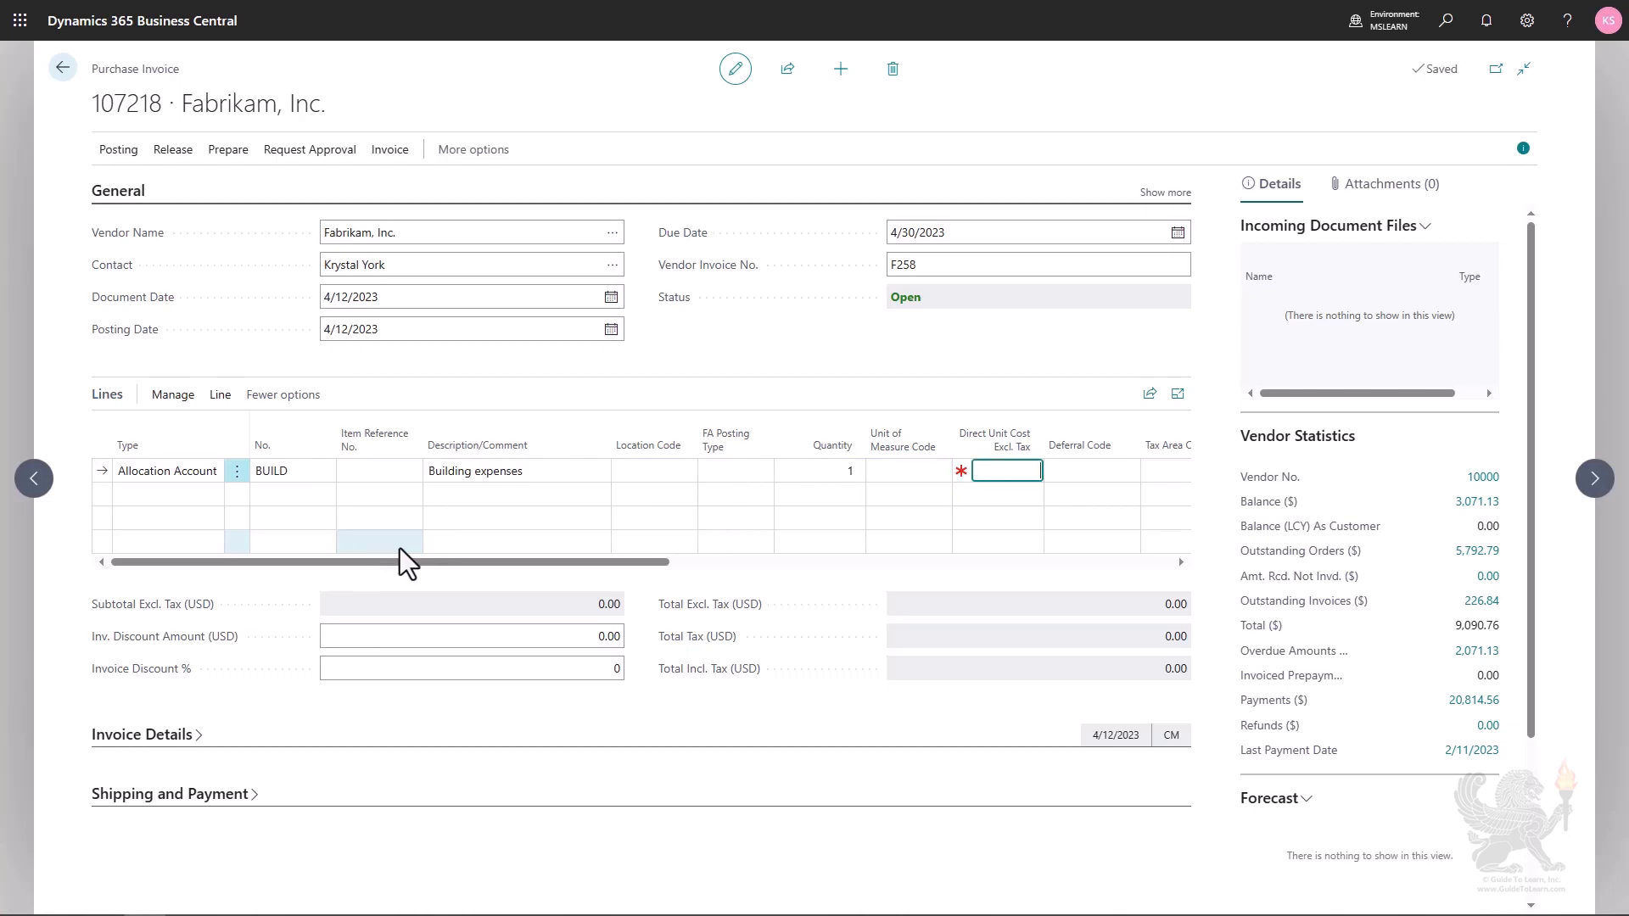
{"action": "type", "text": "2,500"}
{"action": "key", "text": "shift+Tab"}
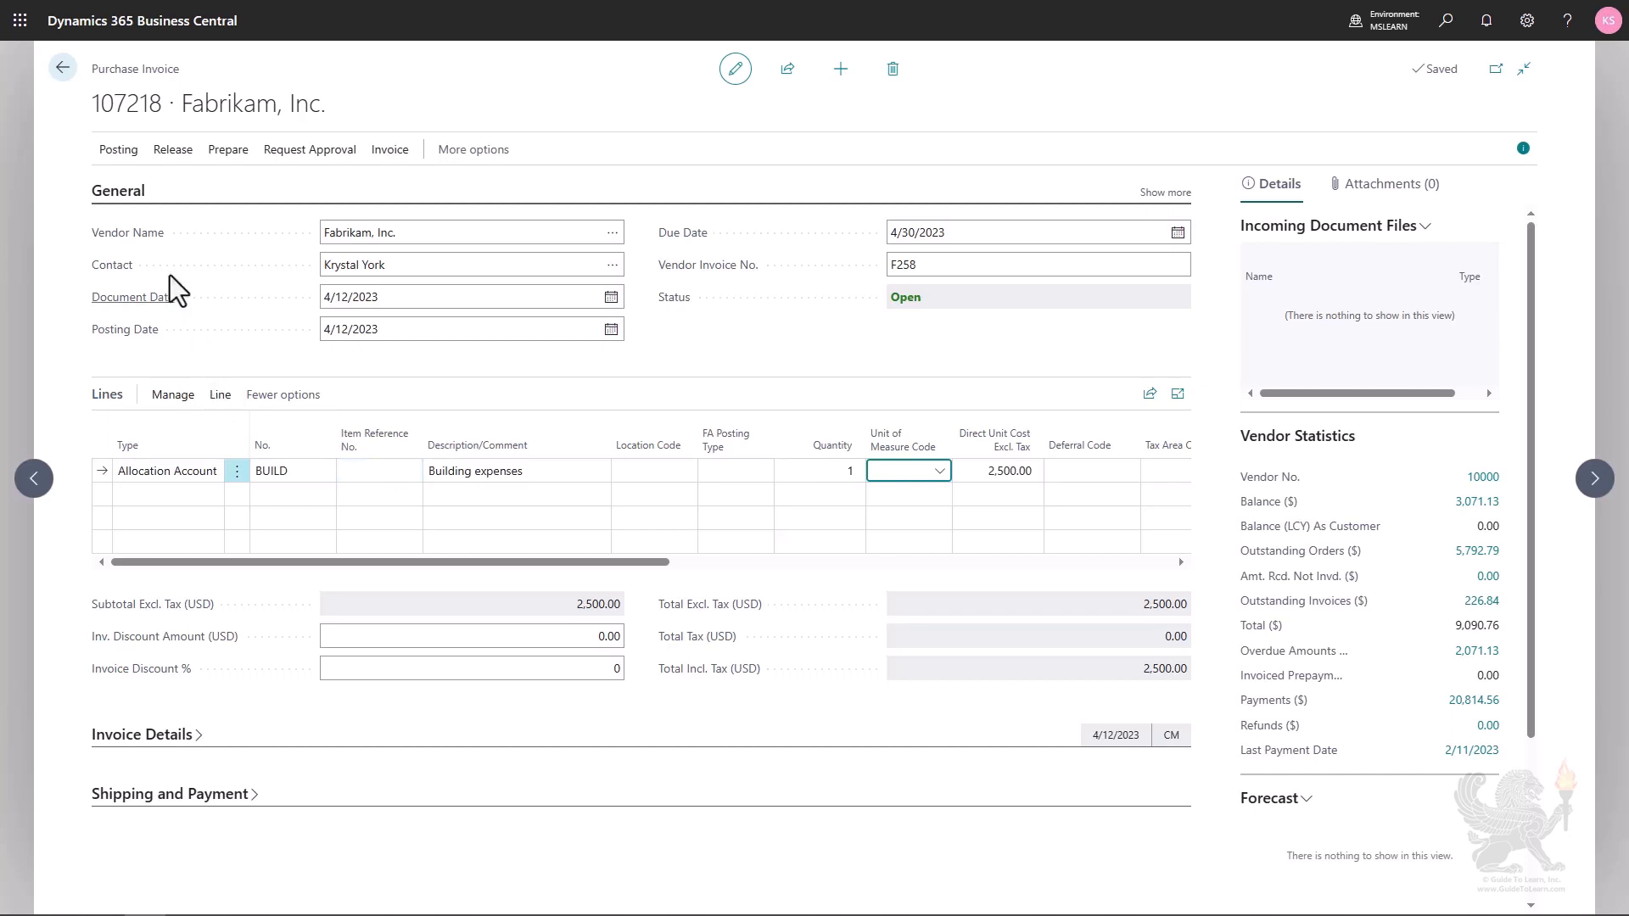
- Preview the posting of the purchase invoice to examine its related entries
{"action": "left_click", "coordinate": [124, 153]}
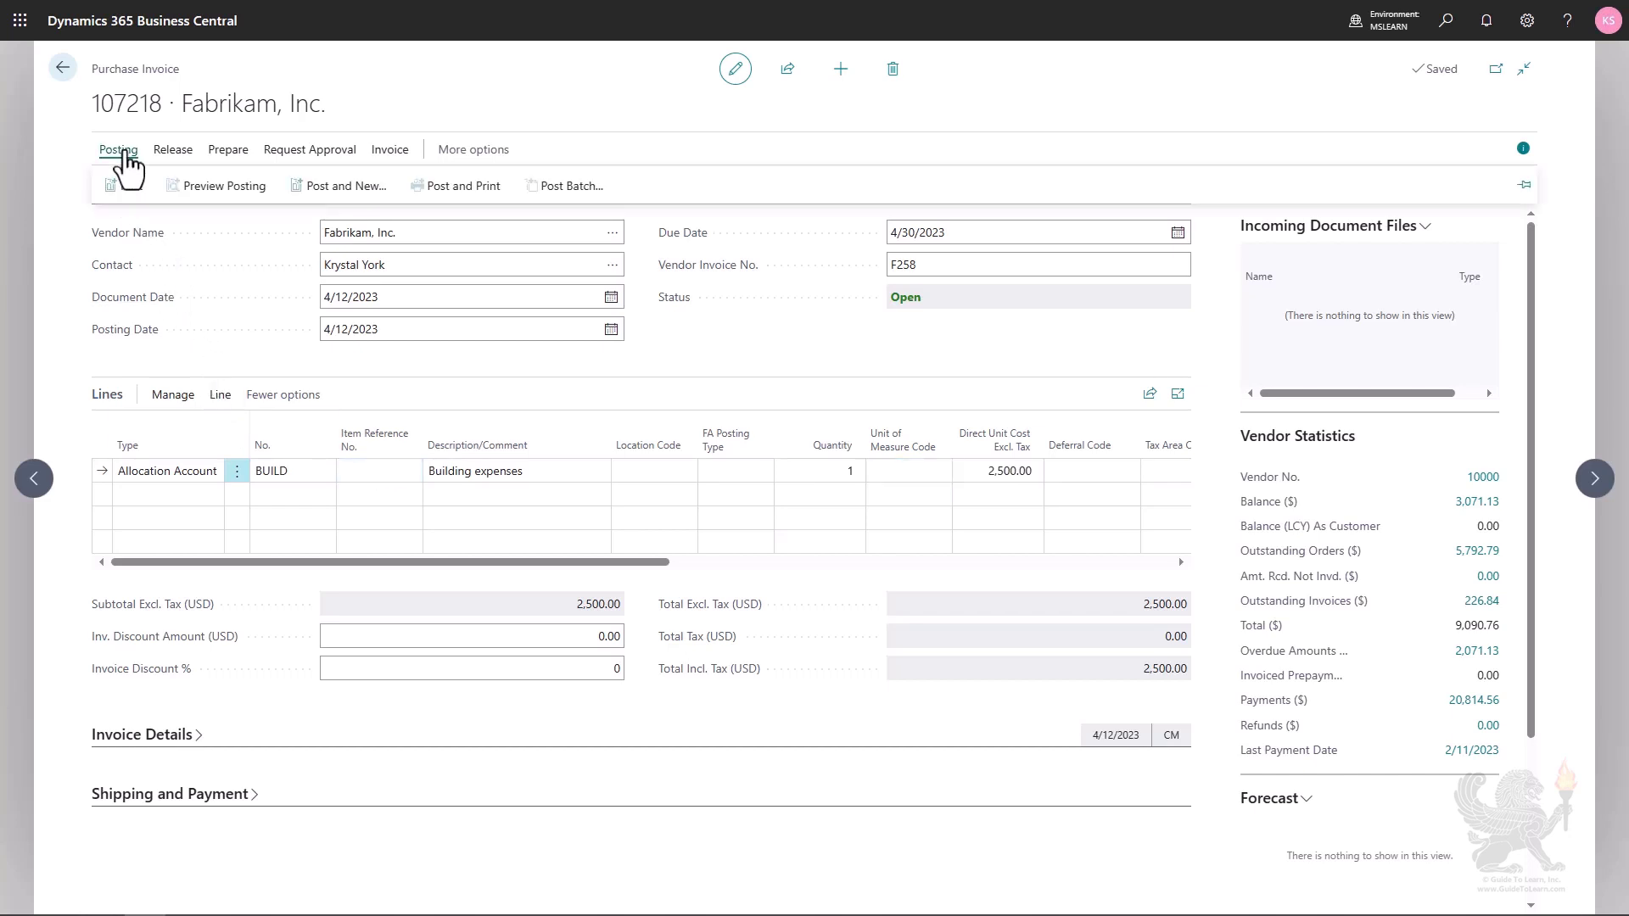
{"action": "left_click", "coordinate": [206, 187]}
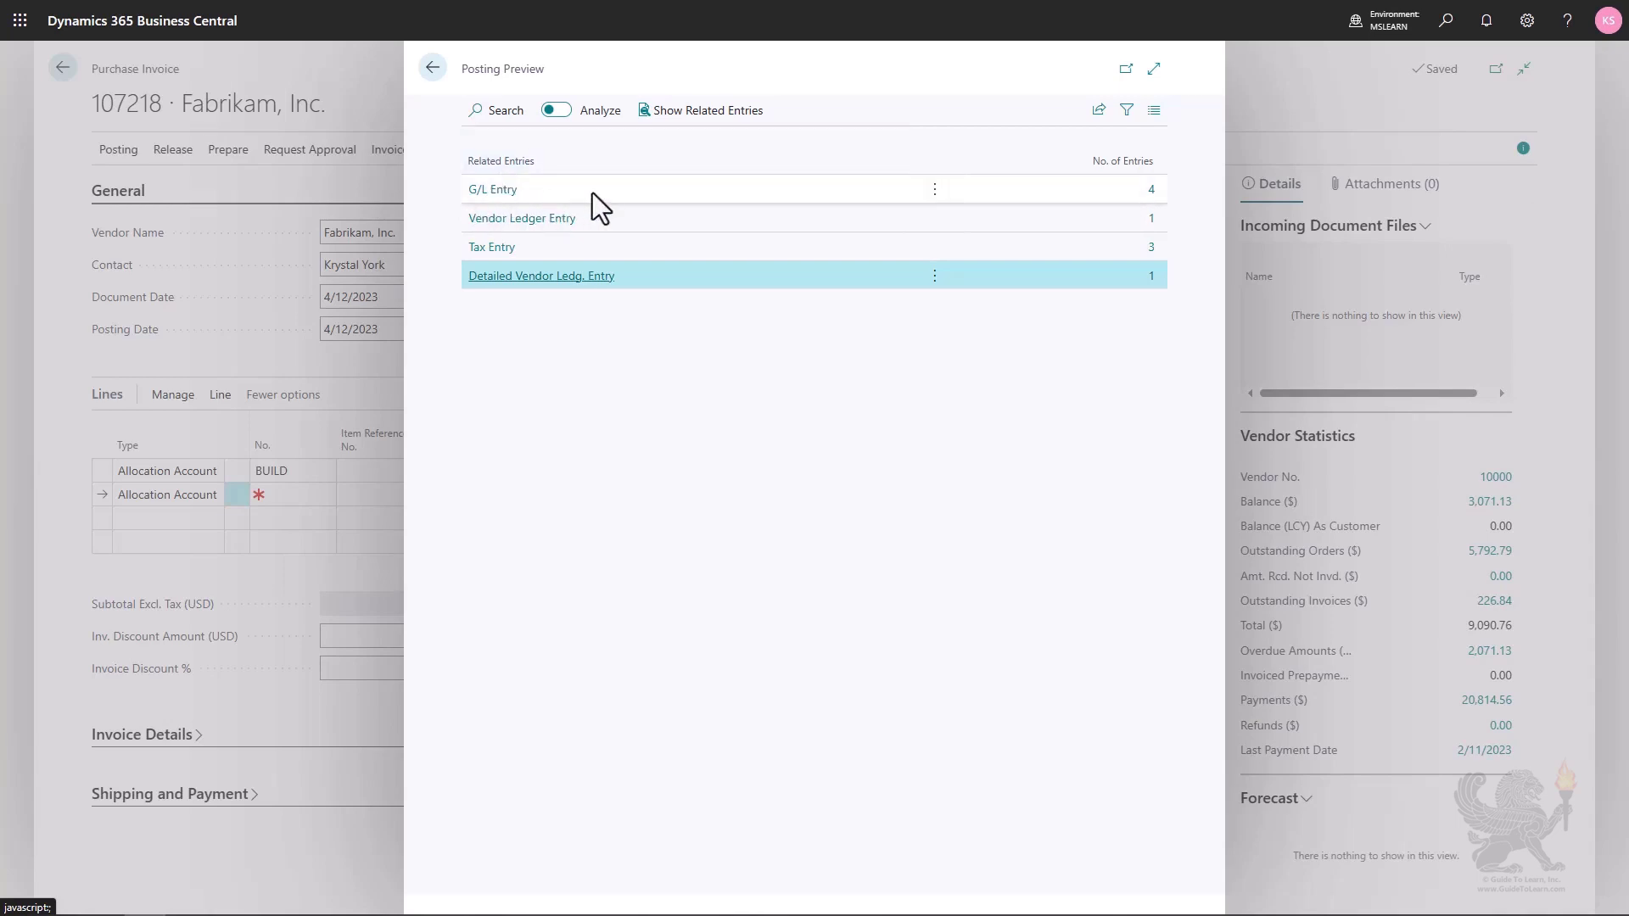
- Examine the G/L entries in the posting preview in the expanded view, and close the preview
{"action": "left_click", "coordinate": [1136, 190]}
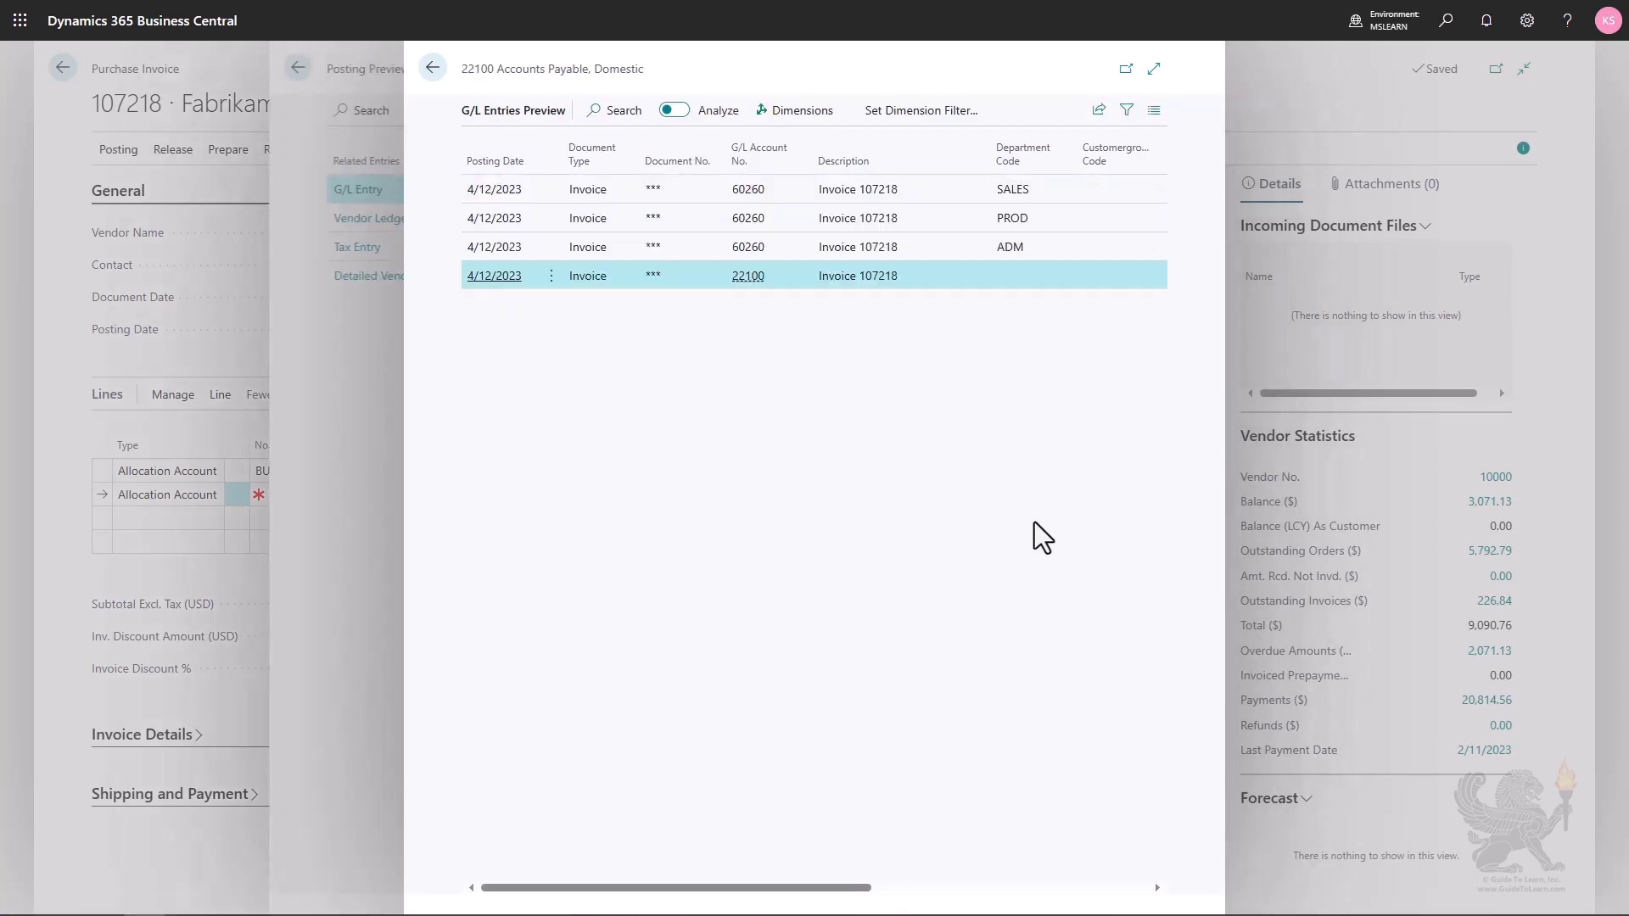
{"action": "left_click", "coordinate": [1154, 69]}
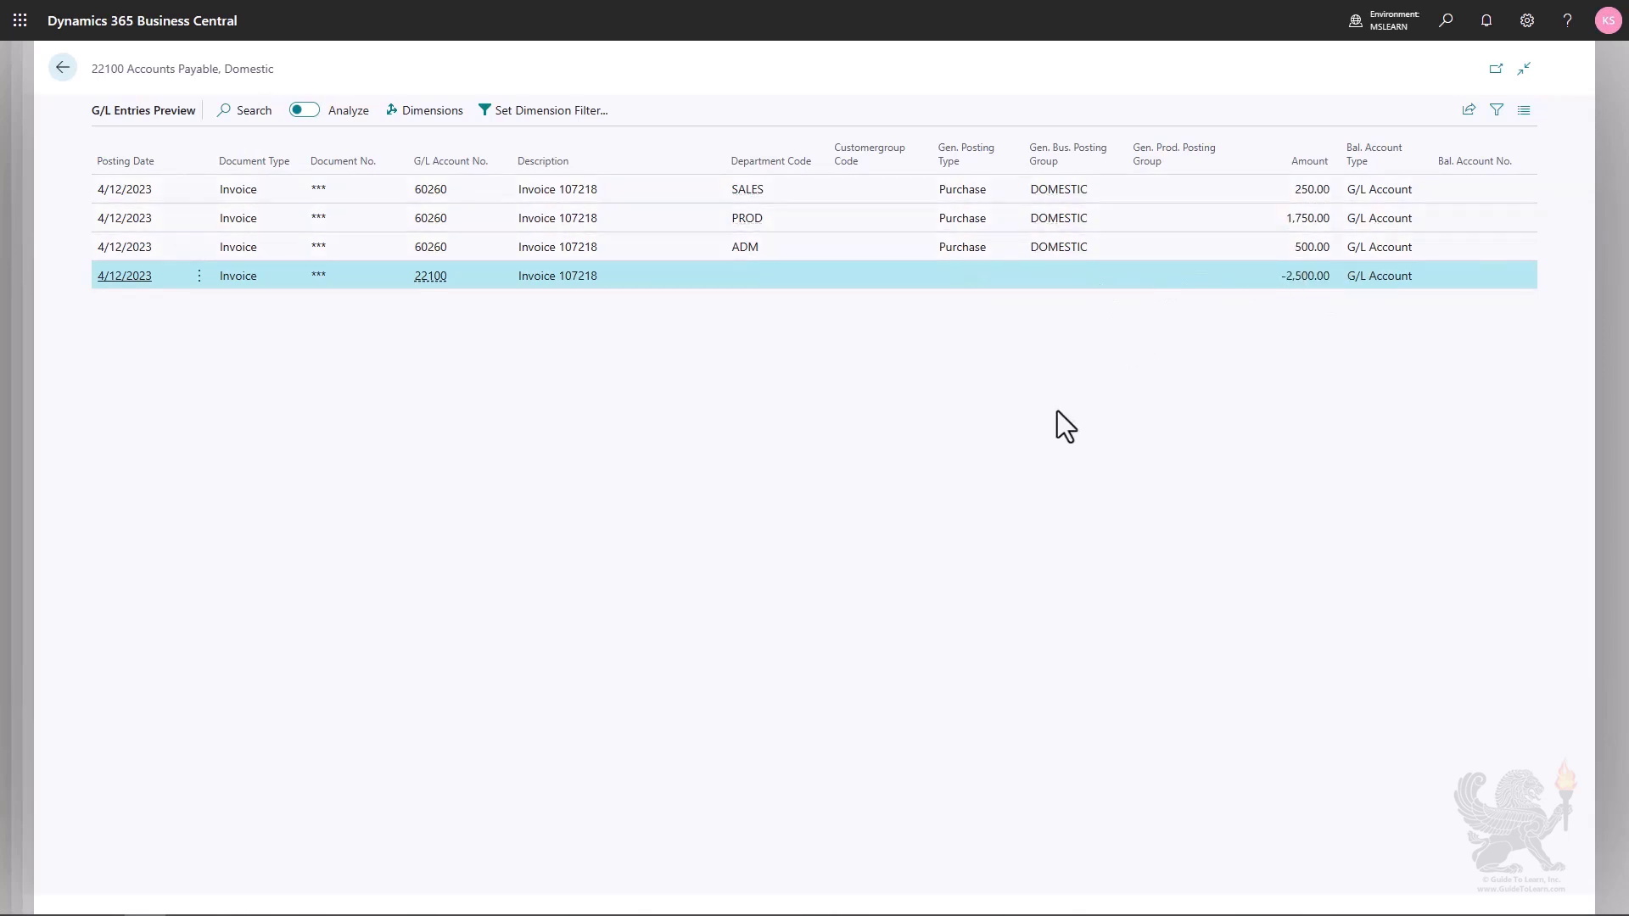
{"action": "key", "text": "Escape"}
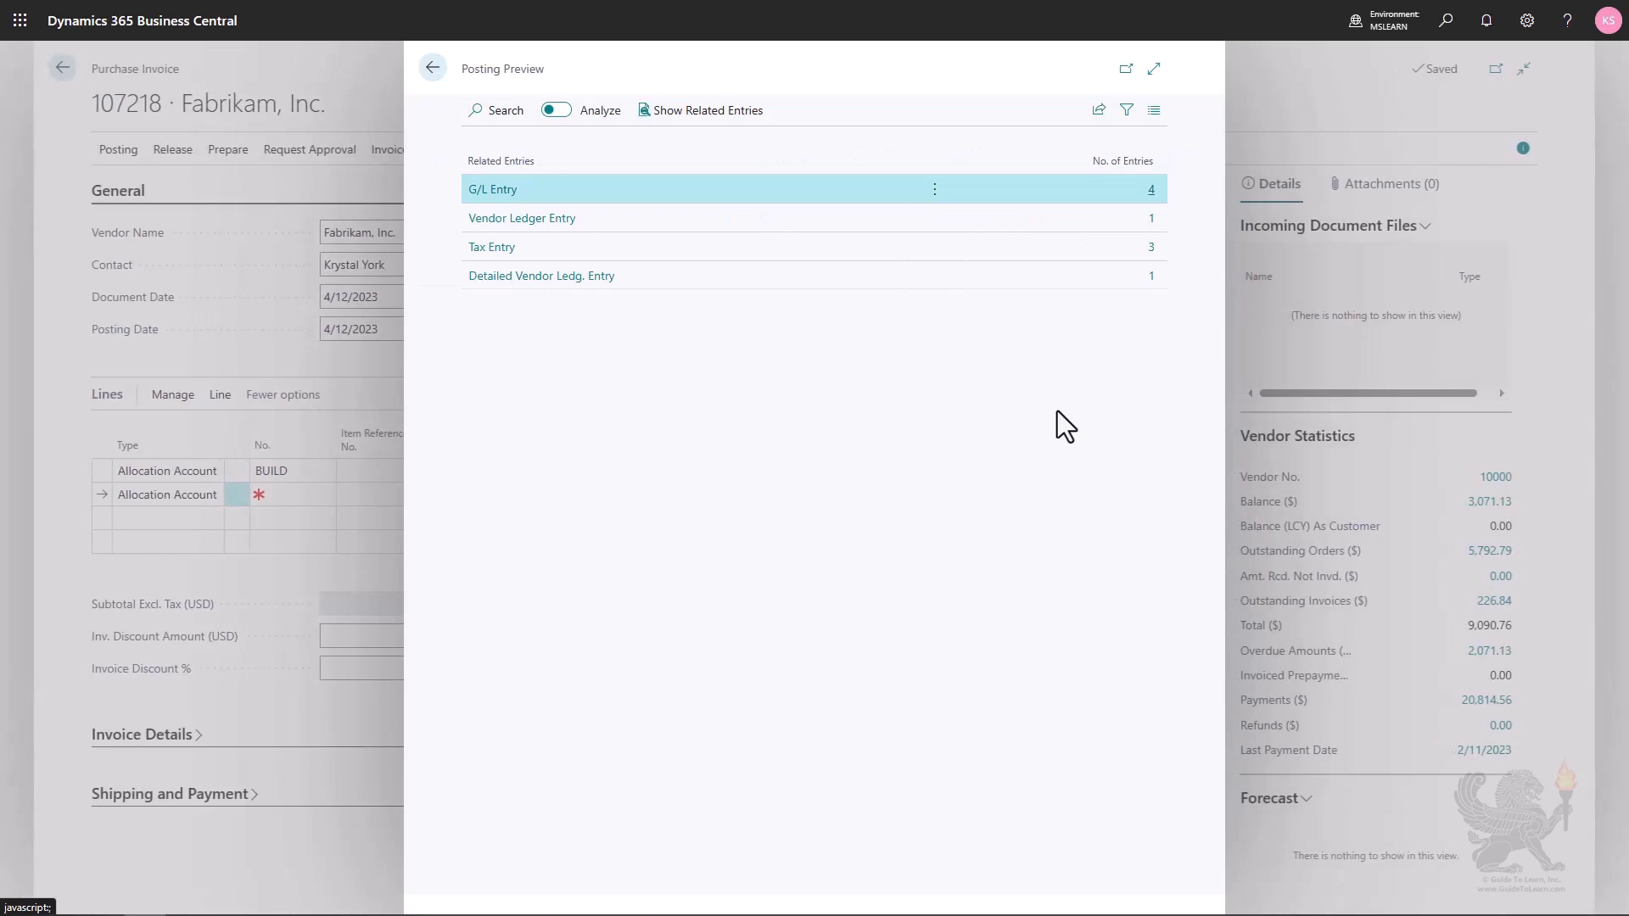
{"action": "key", "text": "Escape"}
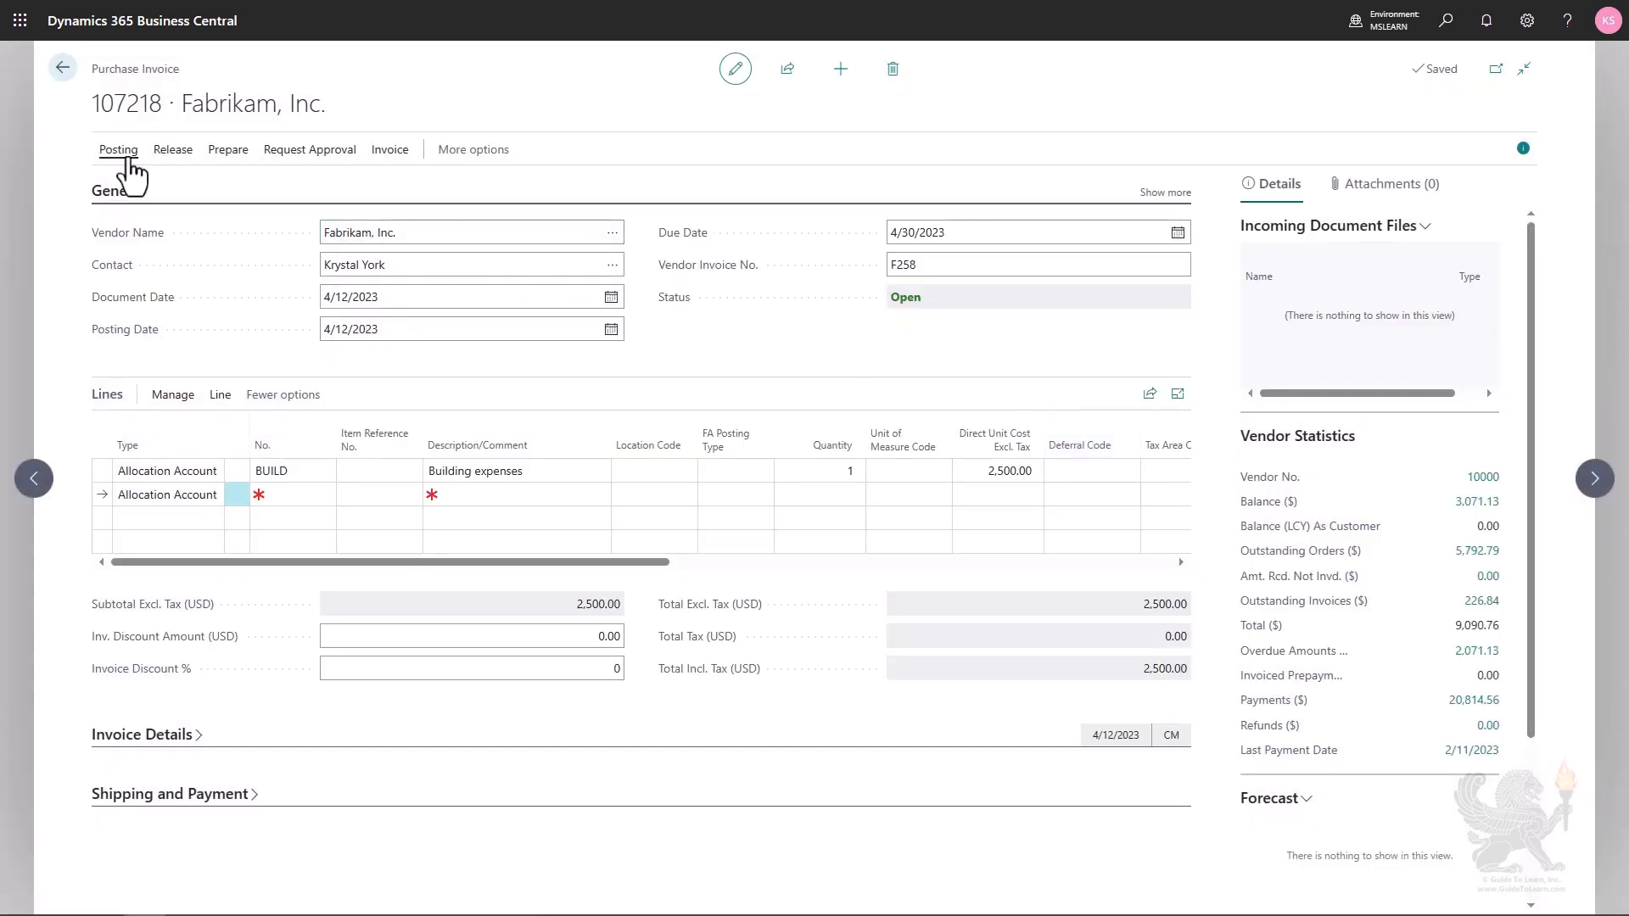
- Post the Fabrikam, Inc. purchase invoice and open the posted invoice
{"action": "left_click", "coordinate": [120, 153]}
{"action": "left_click", "coordinate": [124, 185]}
{"action": "left_click", "coordinate": [893, 518]}
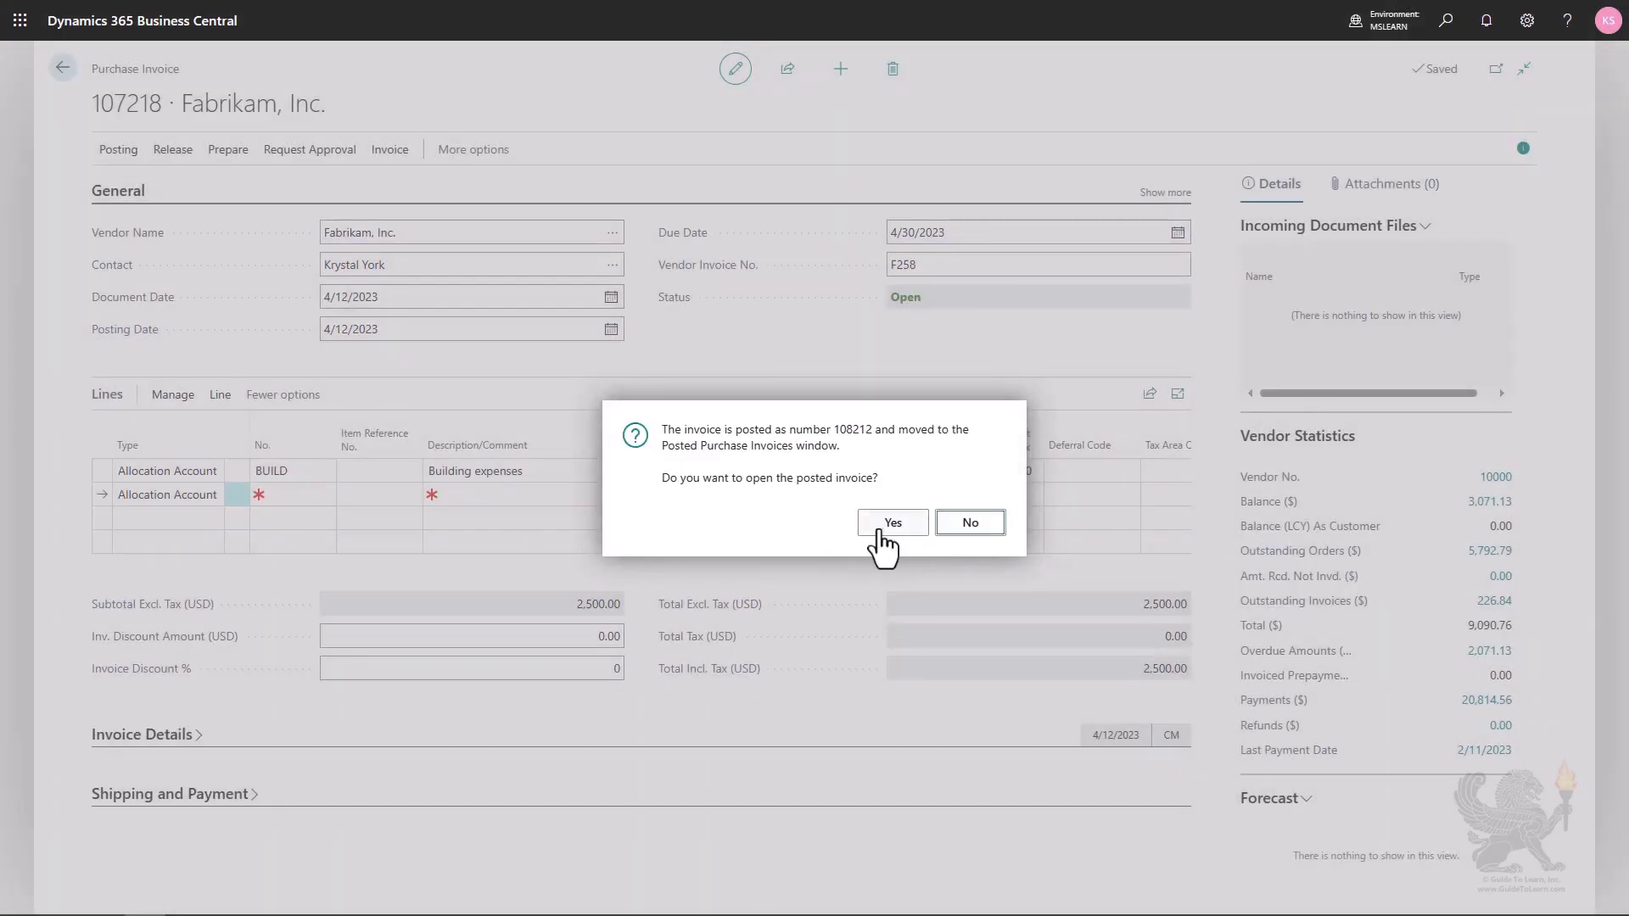
{"action": "left_click", "coordinate": [885, 527]}
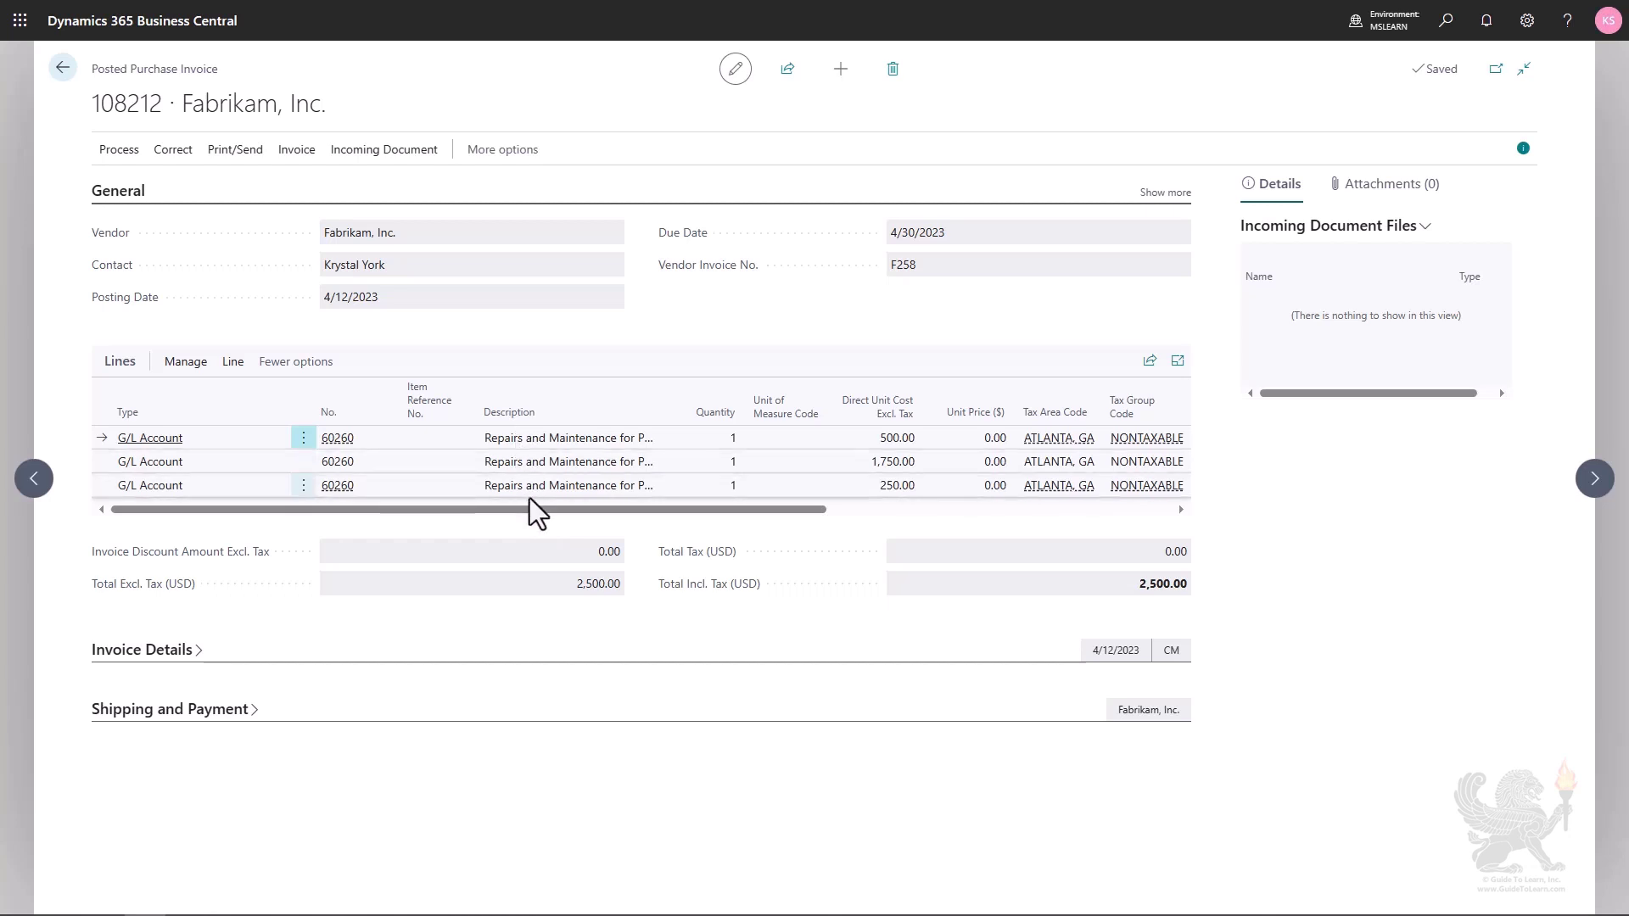
- Find the related entries of the posted invoice, examine its G/L entries by department, and close the posted invoice
{"action": "left_click", "coordinate": [117, 153]}
{"action": "left_click", "coordinate": [298, 186]}
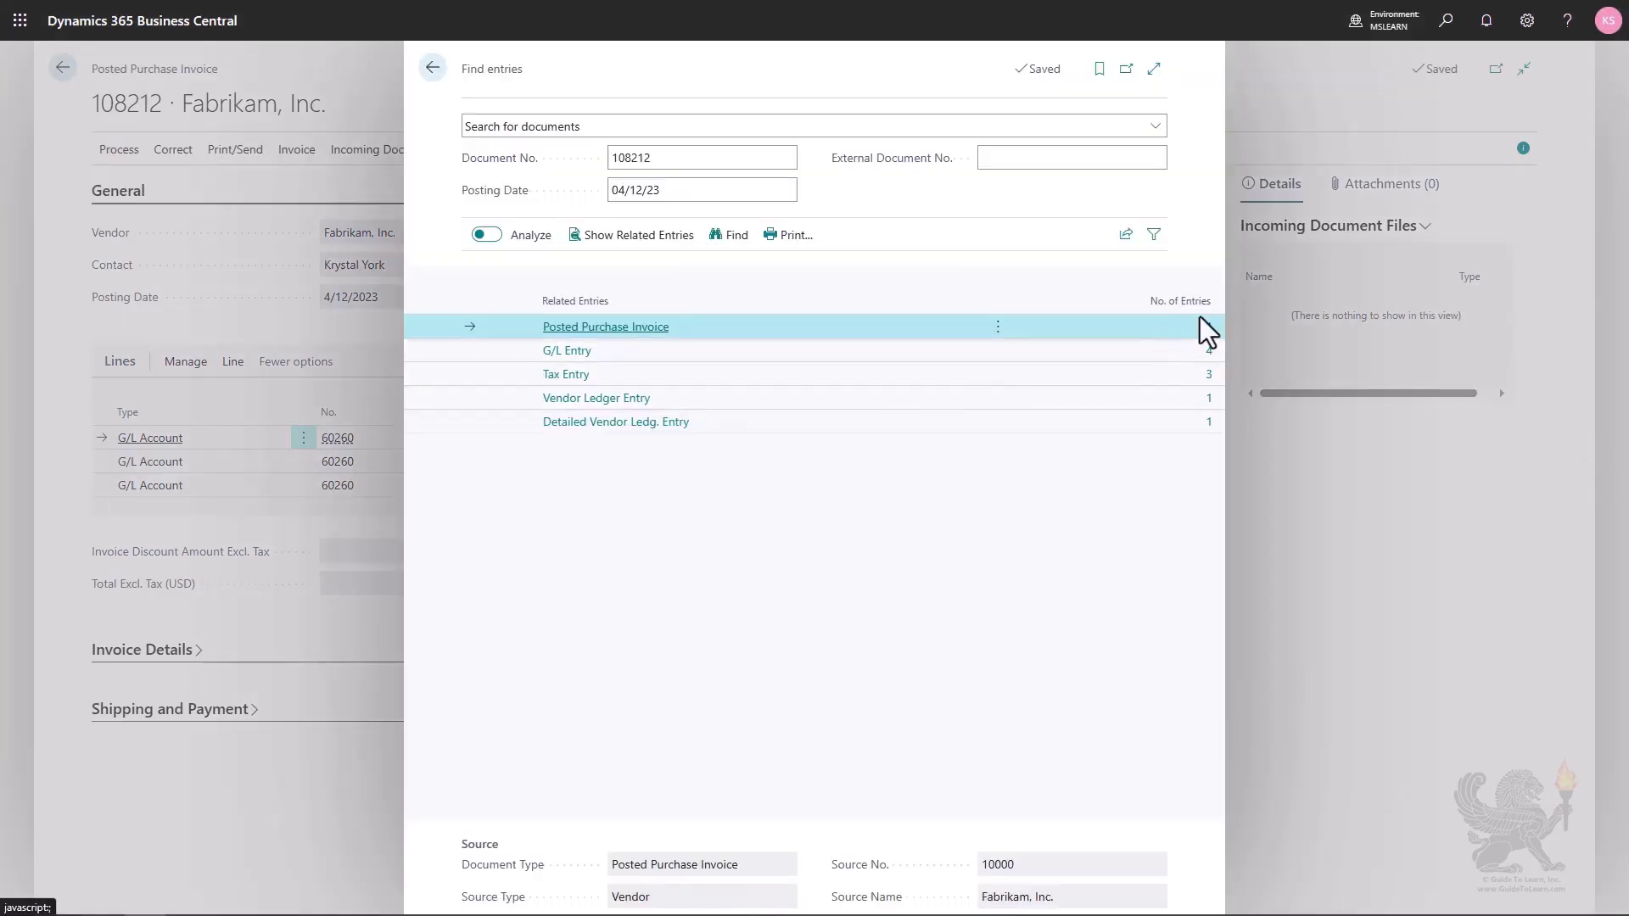
{"action": "left_click", "coordinate": [1196, 350]}
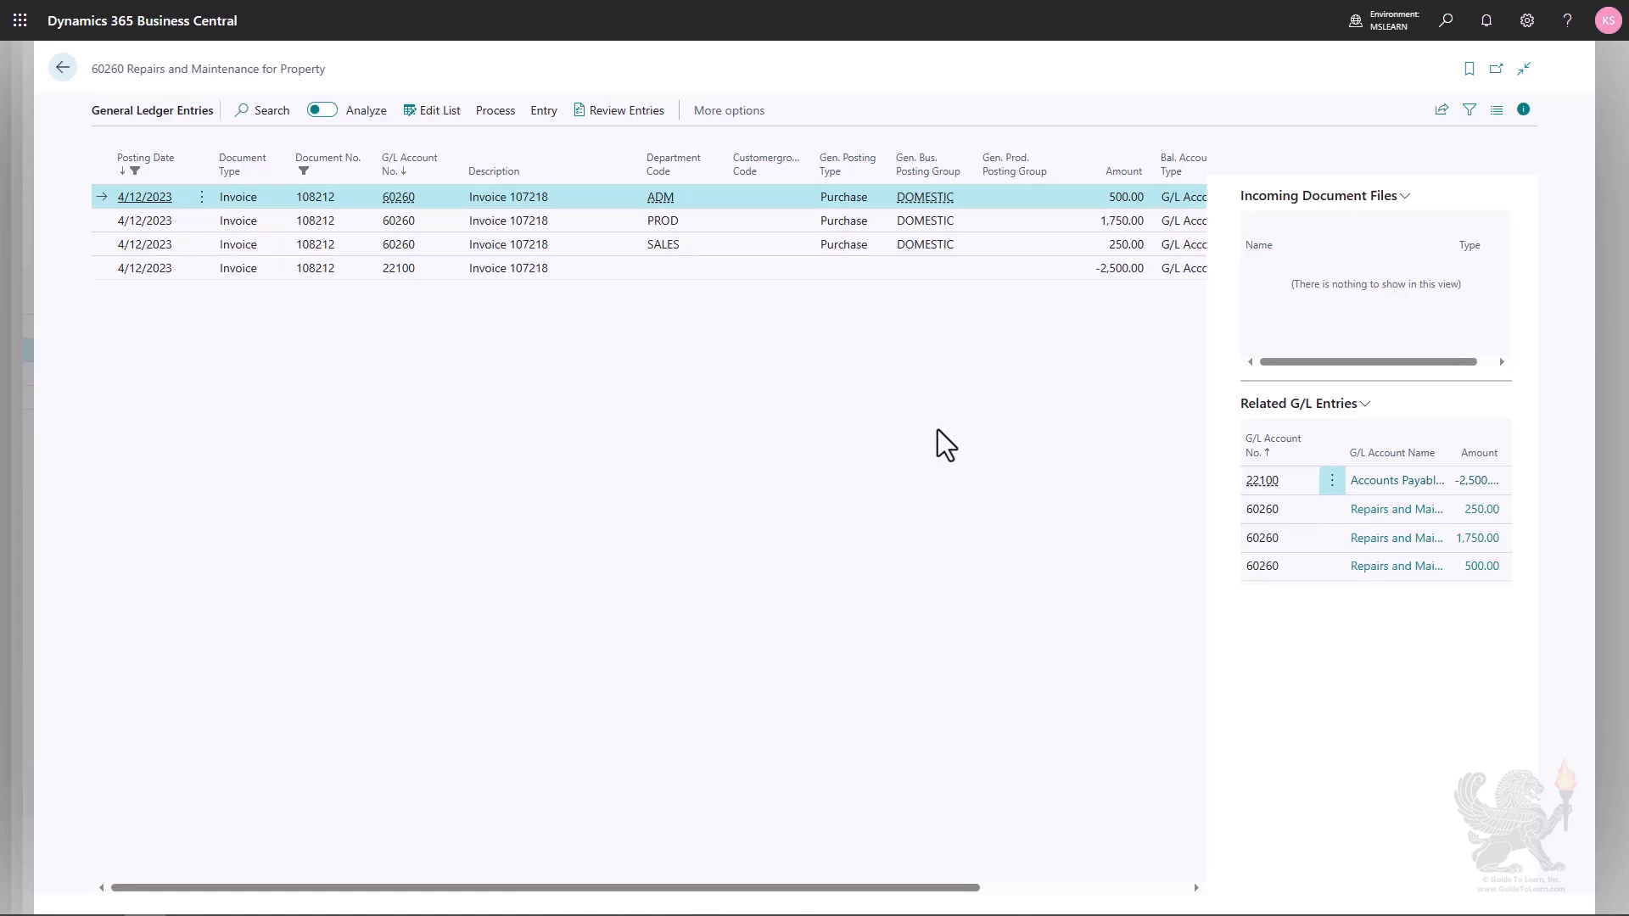
{"action": "key", "text": "Escape"}
{"action": "key", "text": "Escape"}
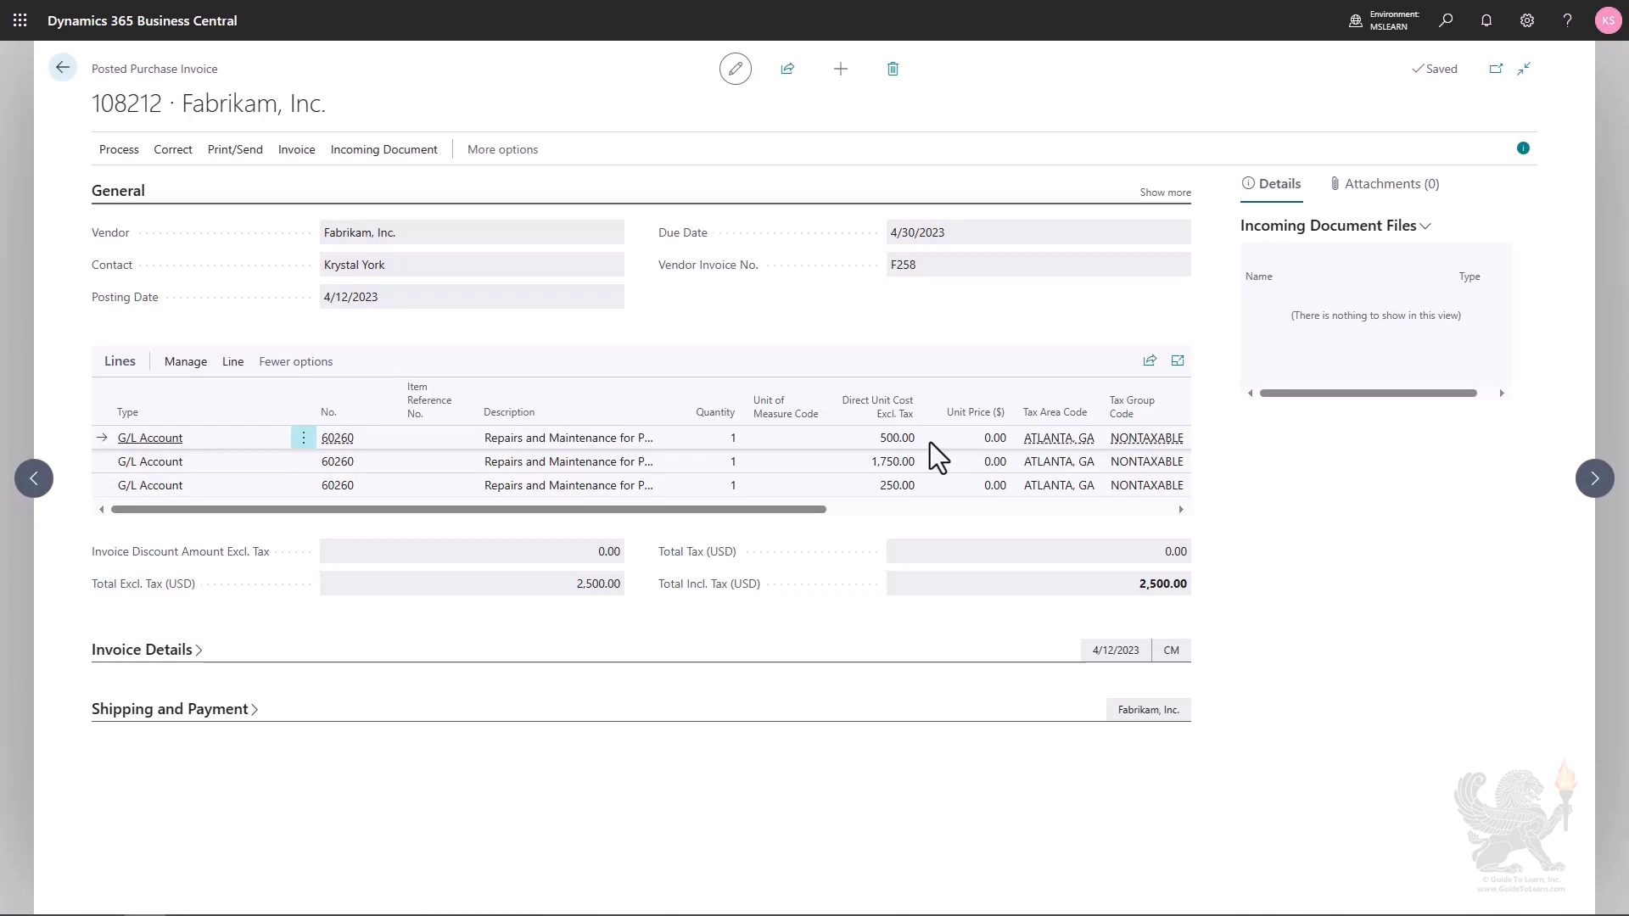
{"action": "key", "text": "Escape"}
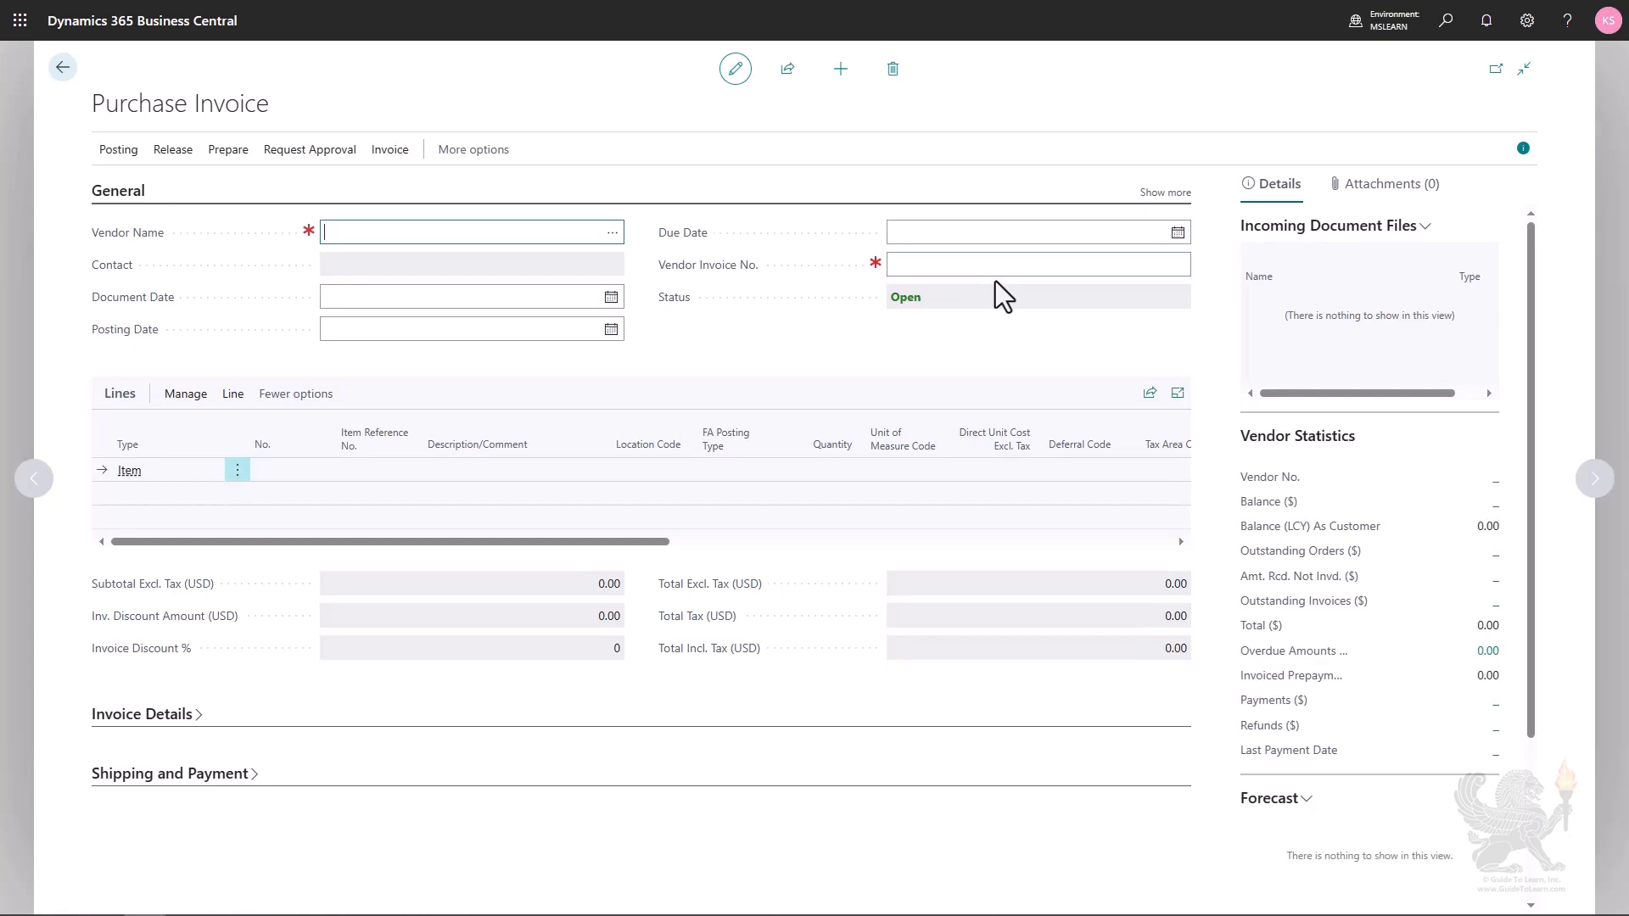
- Fill in the new purchase invoice with Fabrikam, Inc. as the vendor and F1458 as the vendor invoice number
{"action": "type", "text": "0000"}
{"action": "key", "text": "Tab"}
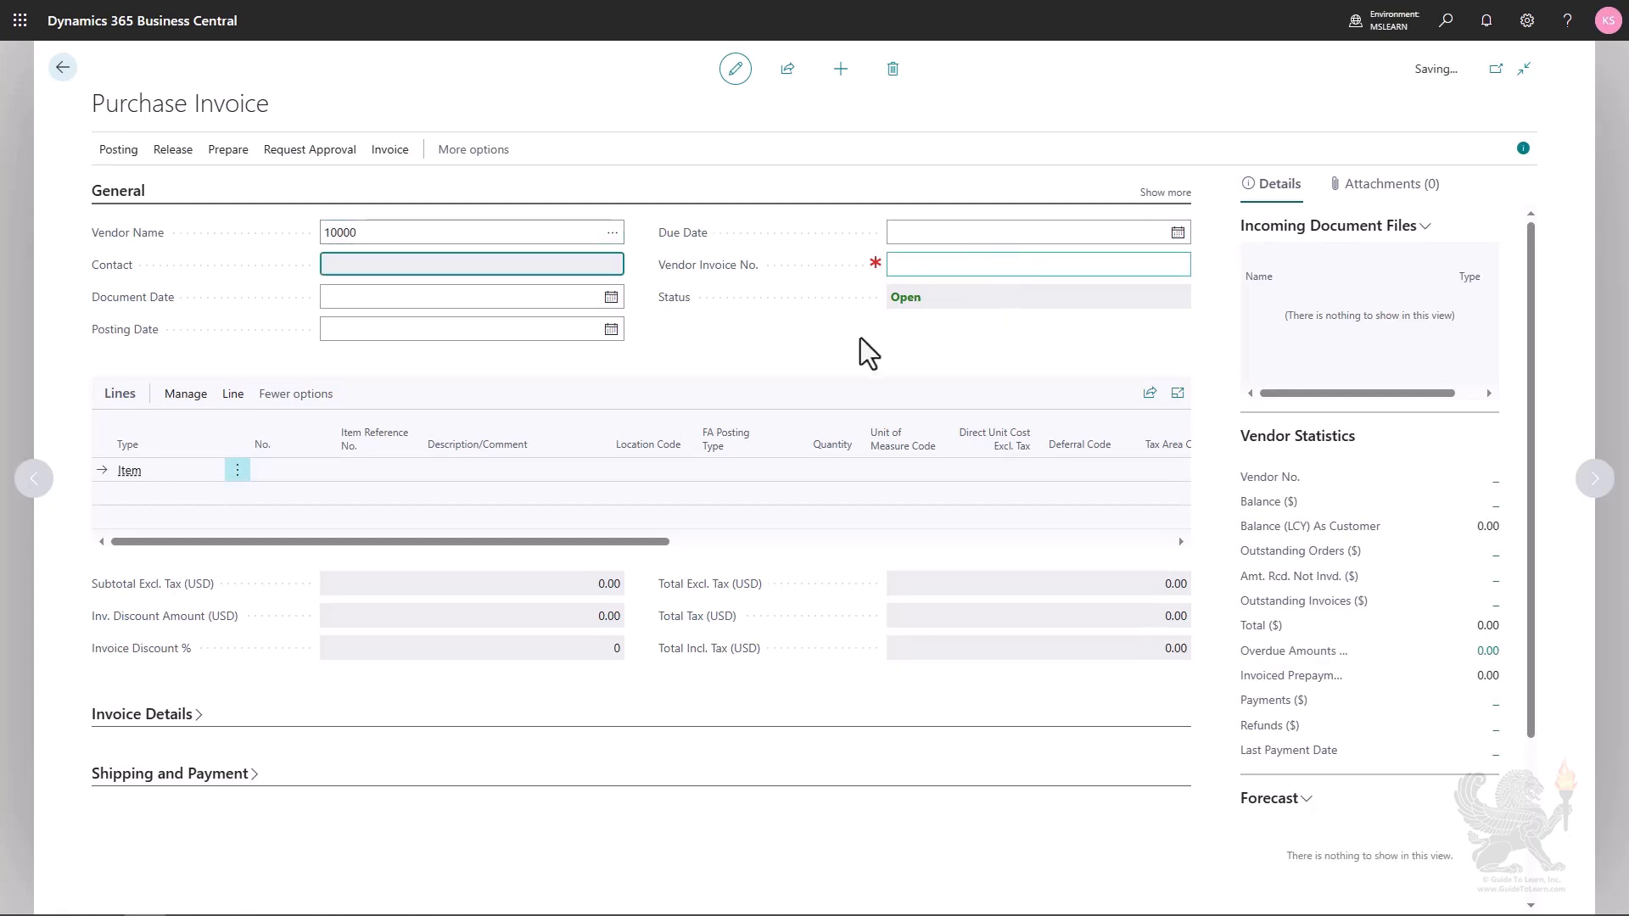
{"action": "left_click", "coordinate": [938, 264]}
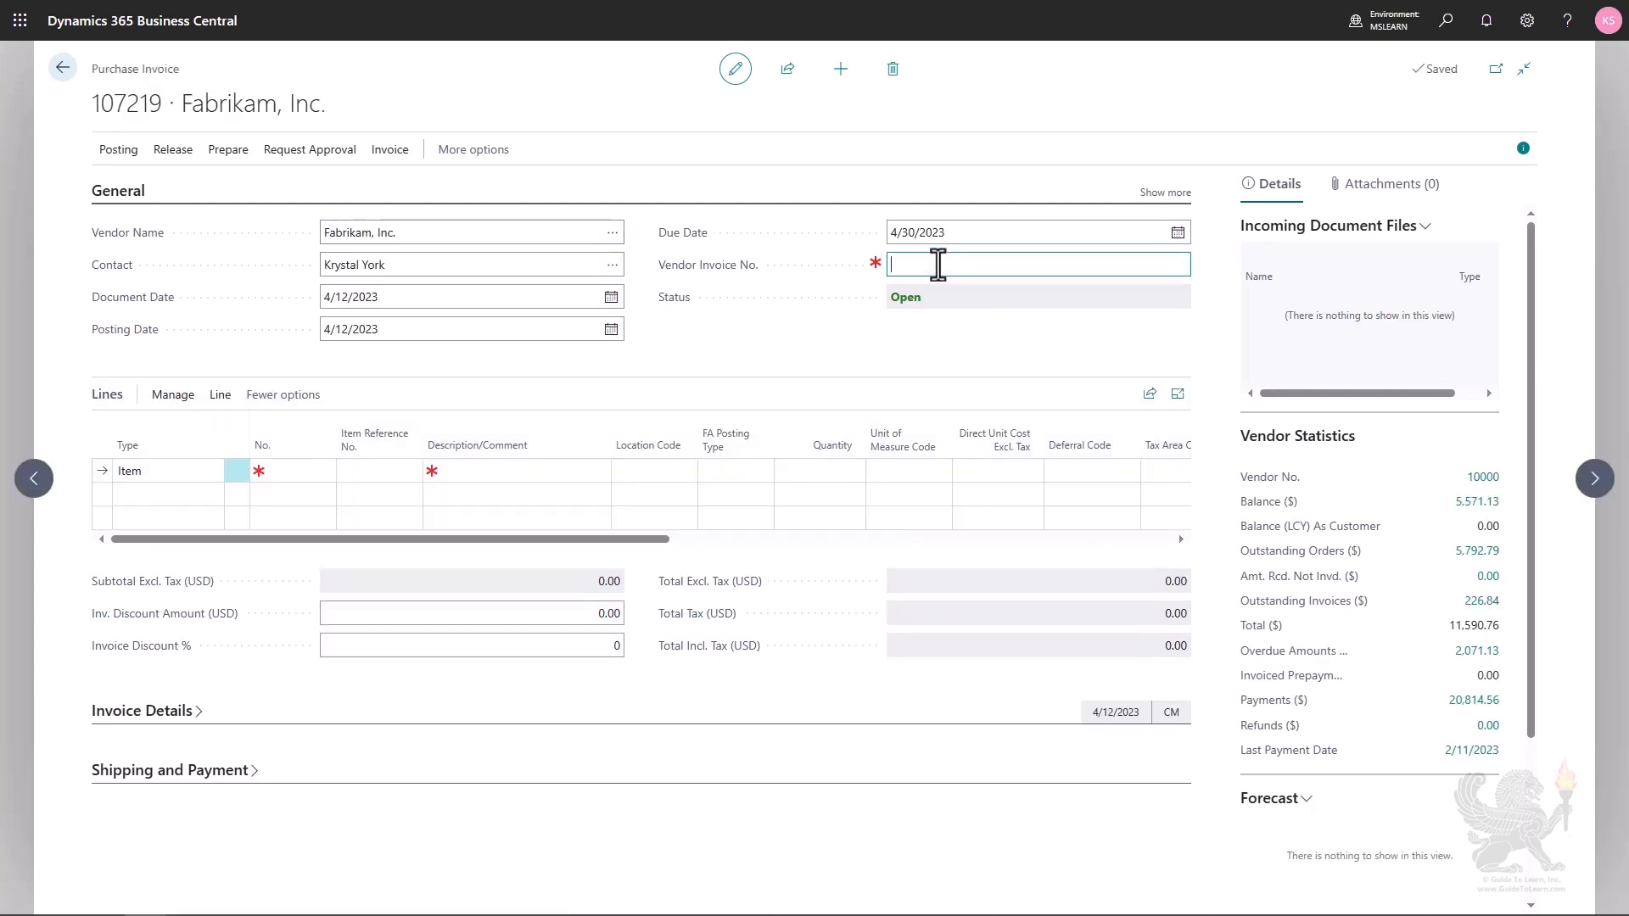
{"action": "type", "text": "f1458"}
{"action": "key", "text": "Tab"}
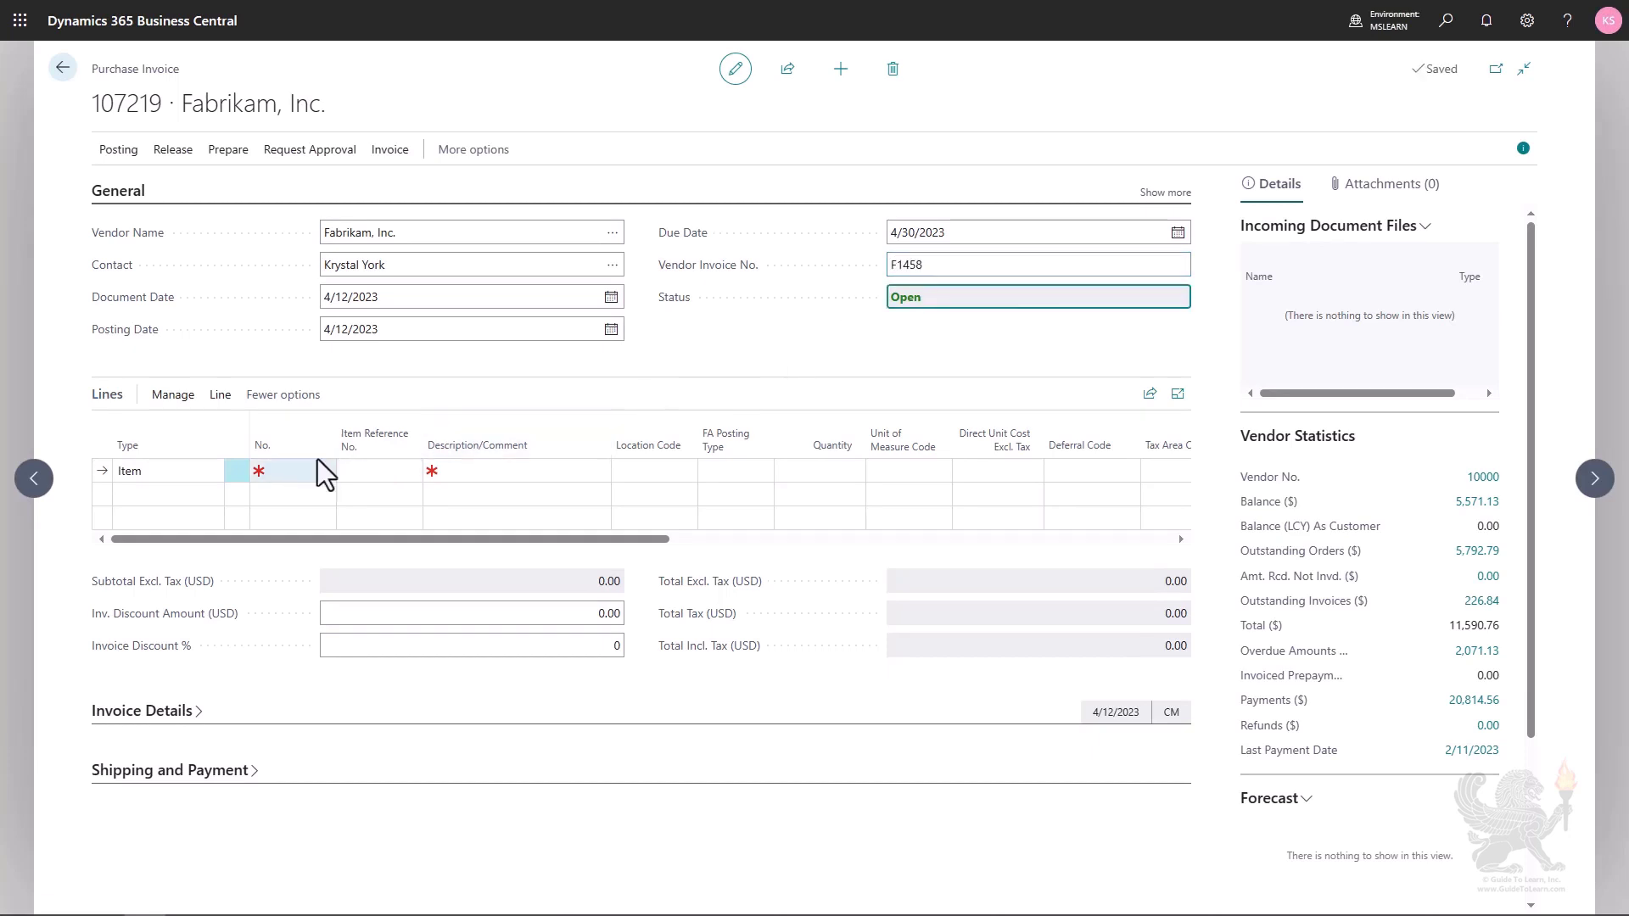
- Set the first invoice line's type to G/L Account and choose account 60110, Rent / Leases
{"action": "left_click", "coordinate": [168, 472]}
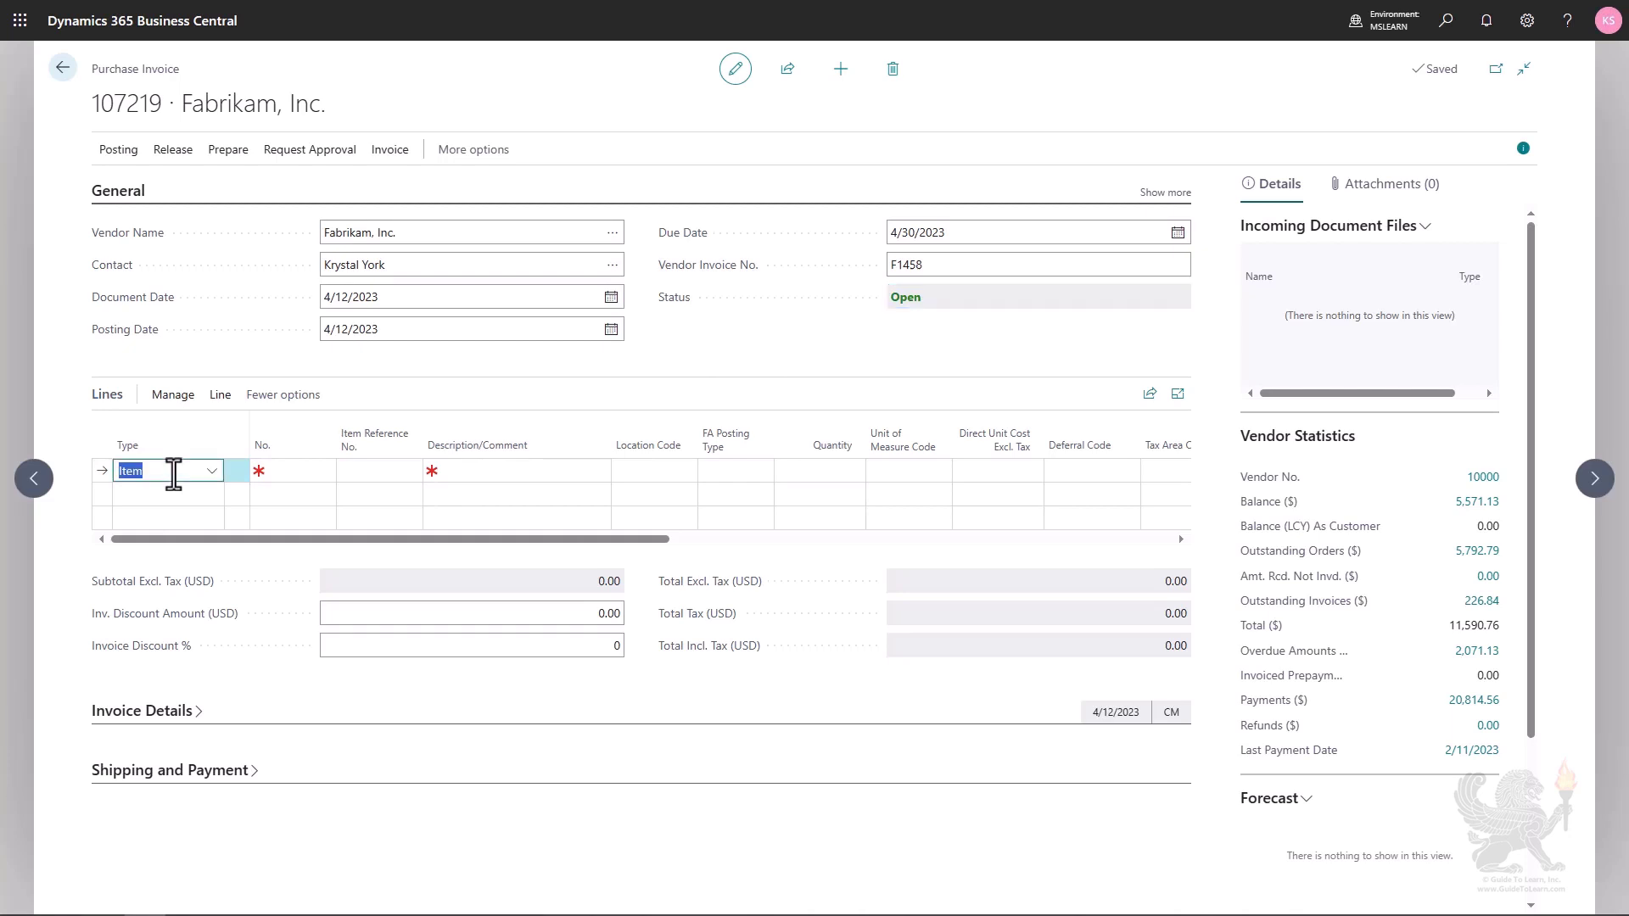
{"action": "left_click", "coordinate": [210, 472]}
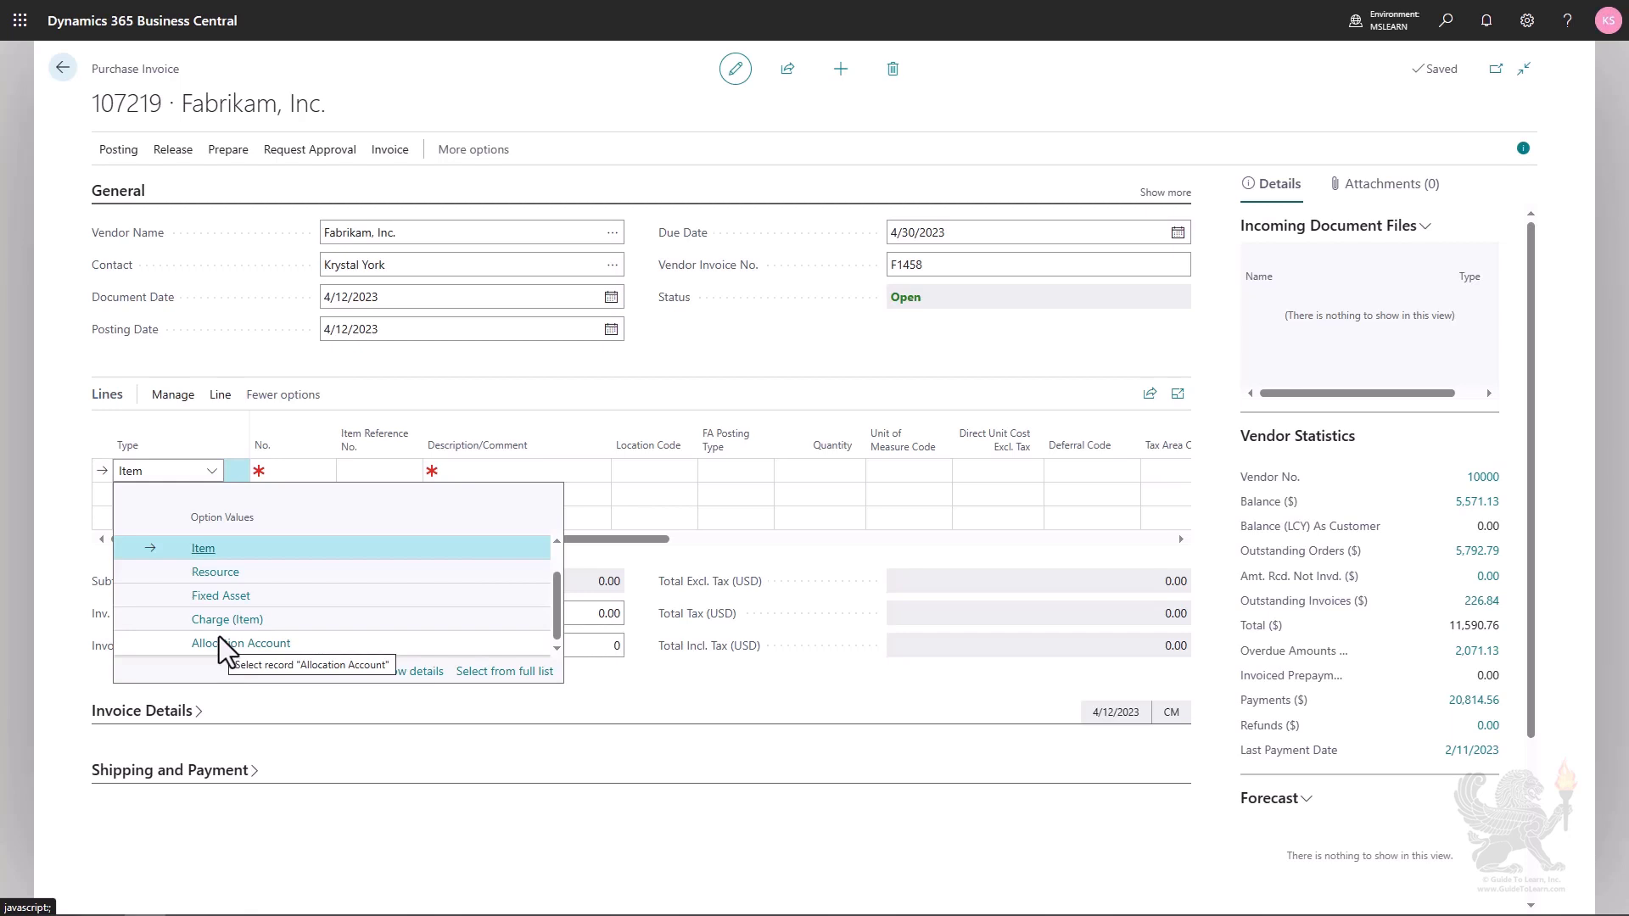
{"action": "scroll", "coordinate": [226, 596], "scroll_direction": "up", "scroll_amount": 1}
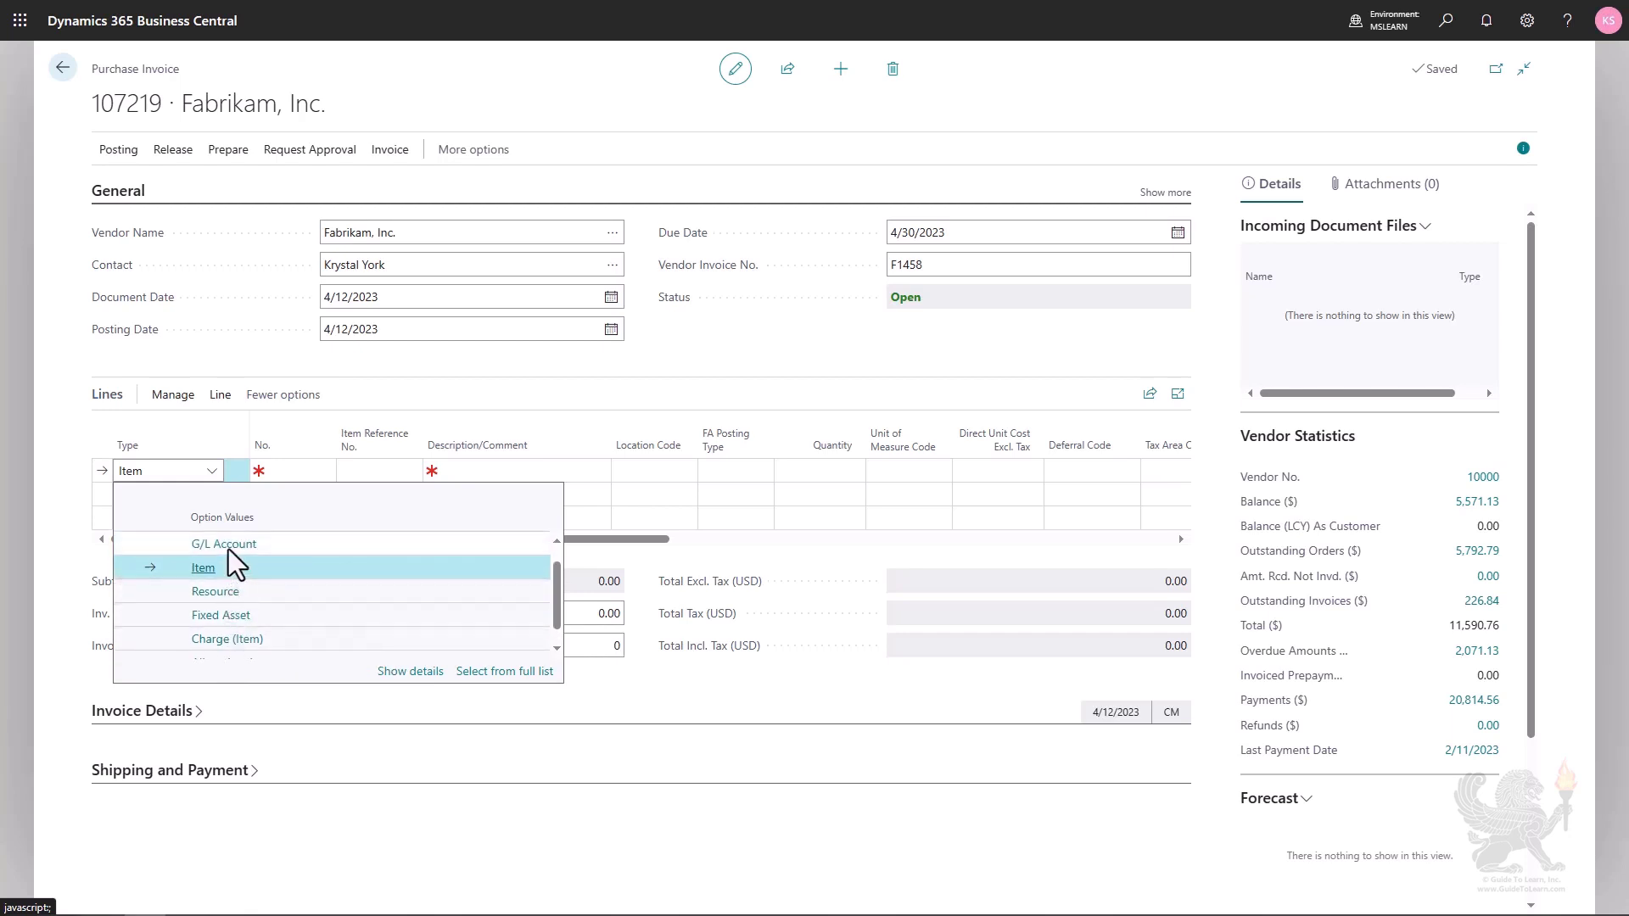
{"action": "left_click", "coordinate": [227, 548]}
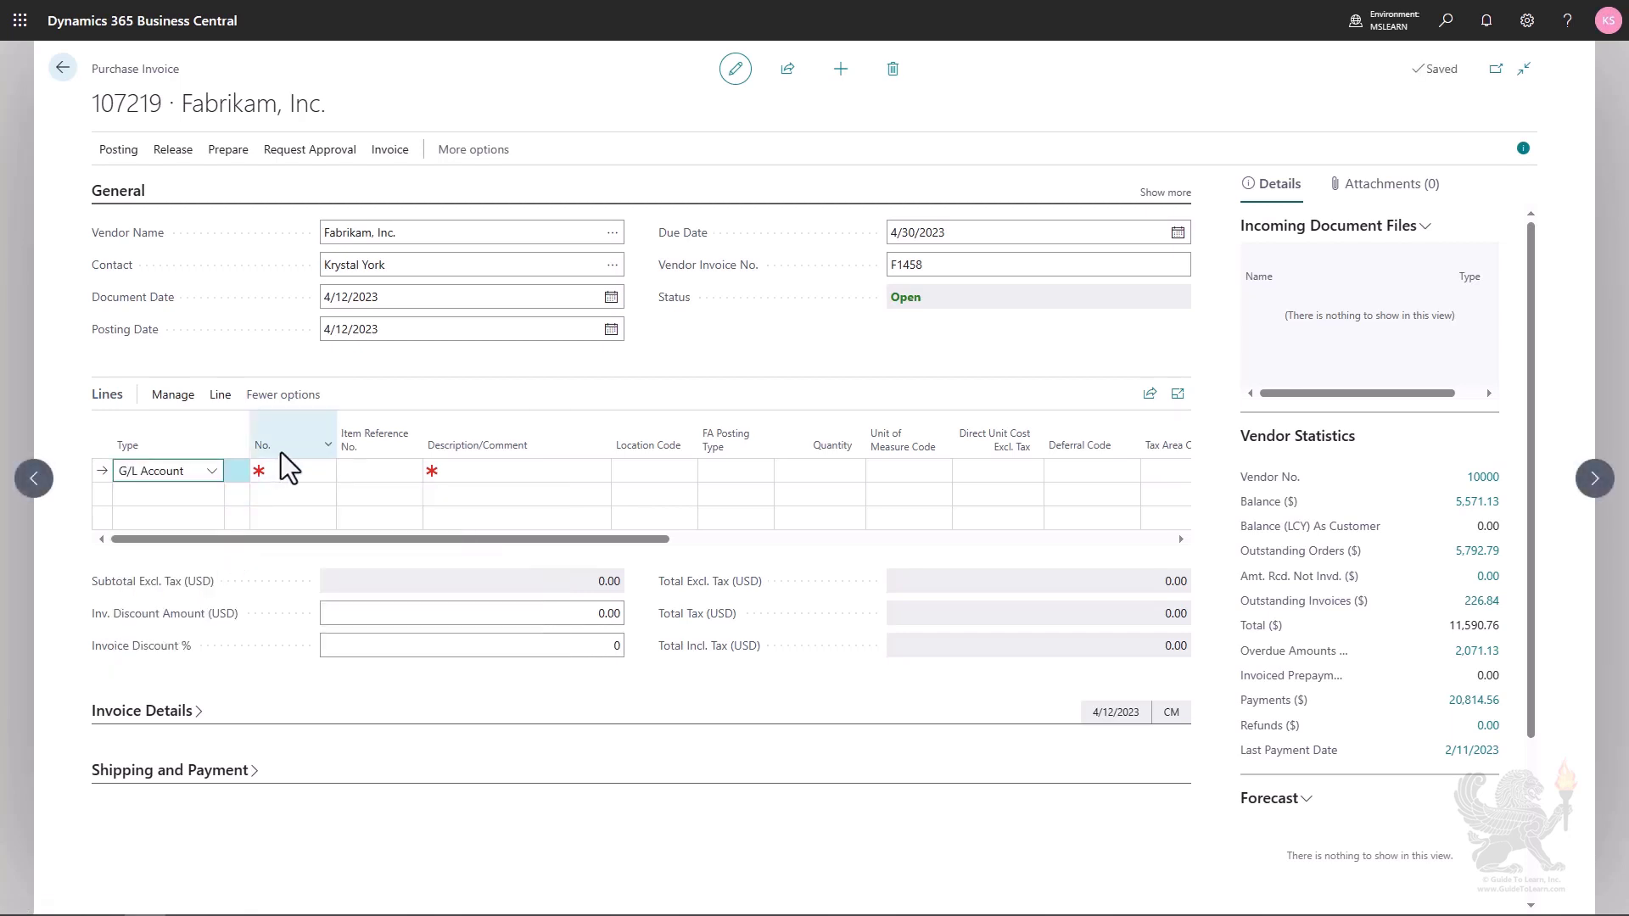
{"action": "left_click", "coordinate": [293, 470]}
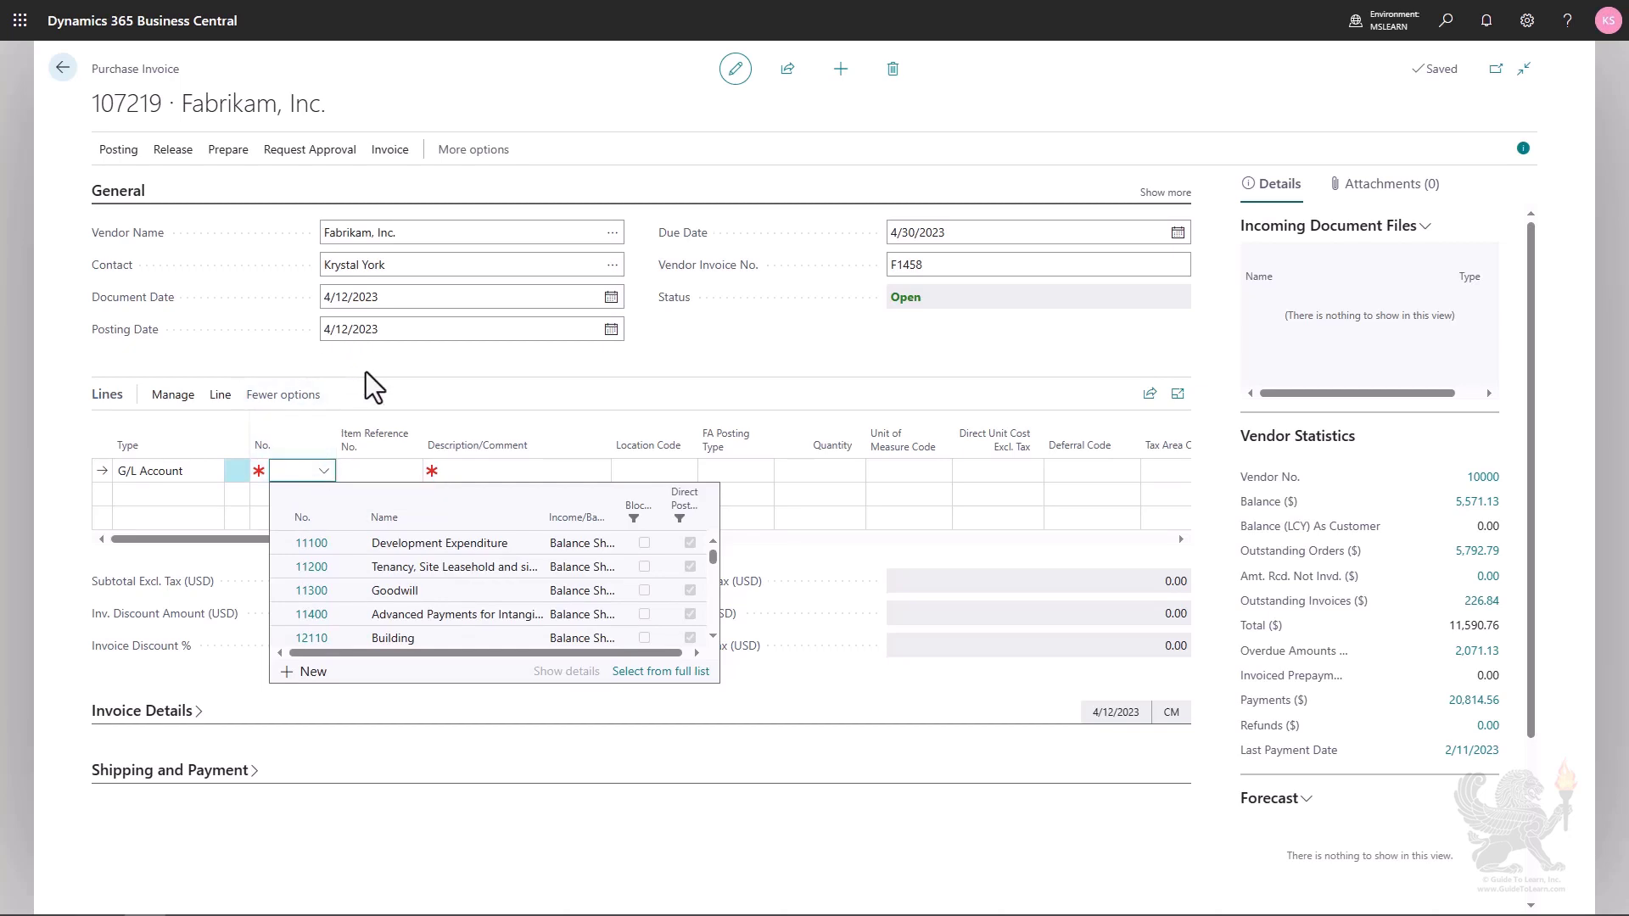
{"action": "type", "text": "rent"}
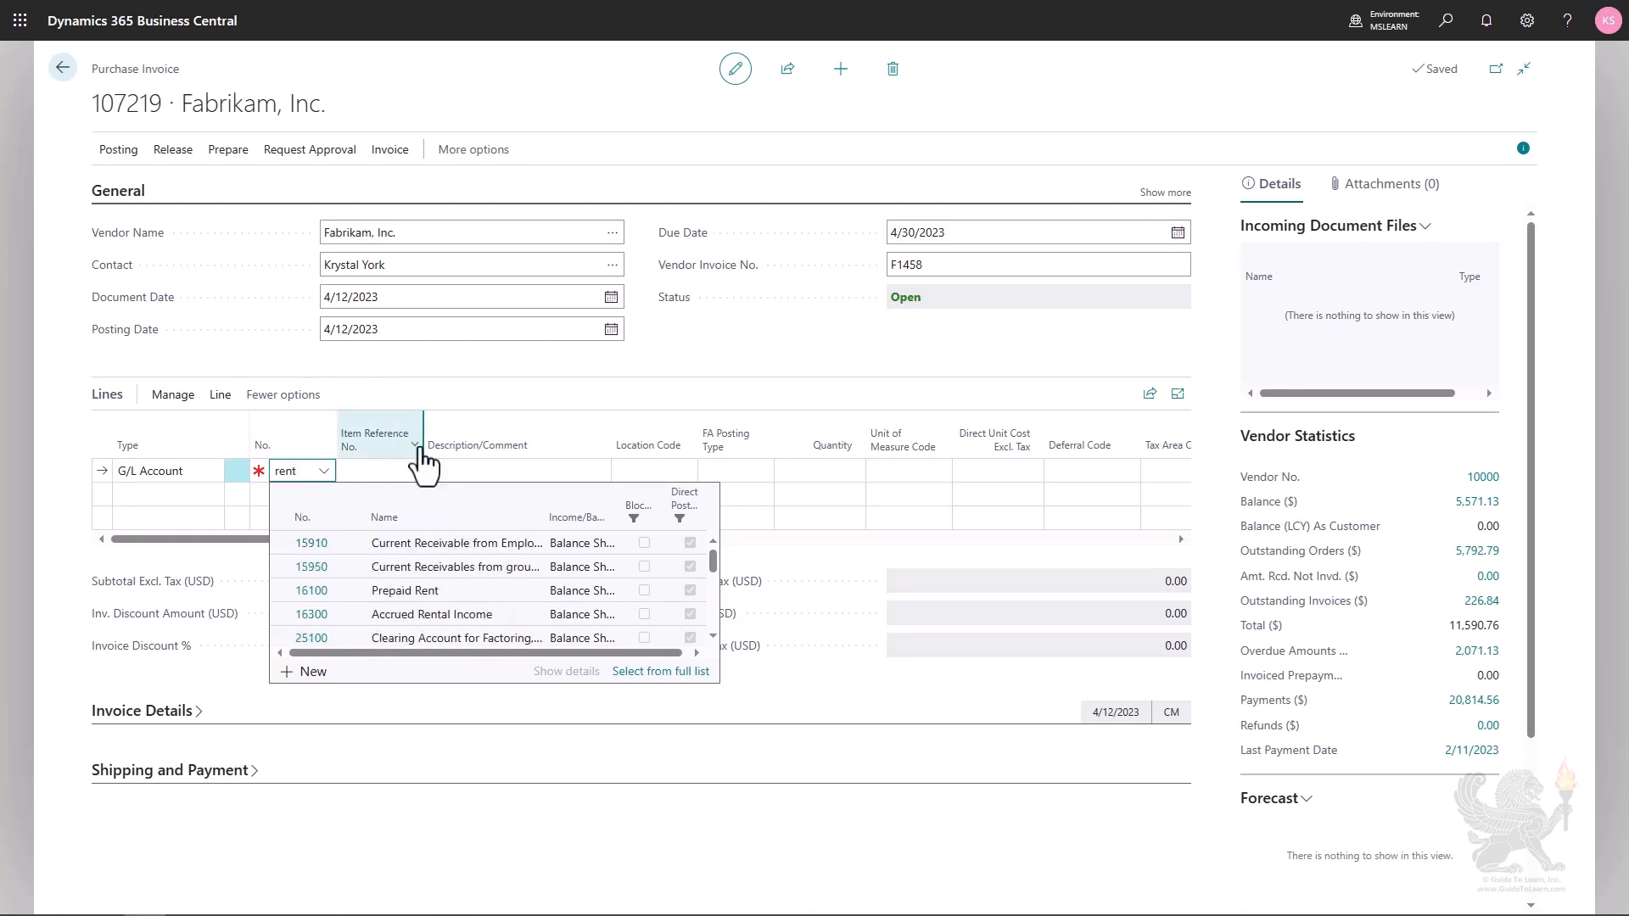
{"action": "scroll", "coordinate": [461, 592], "scroll_direction": "down", "scroll_amount": 3}
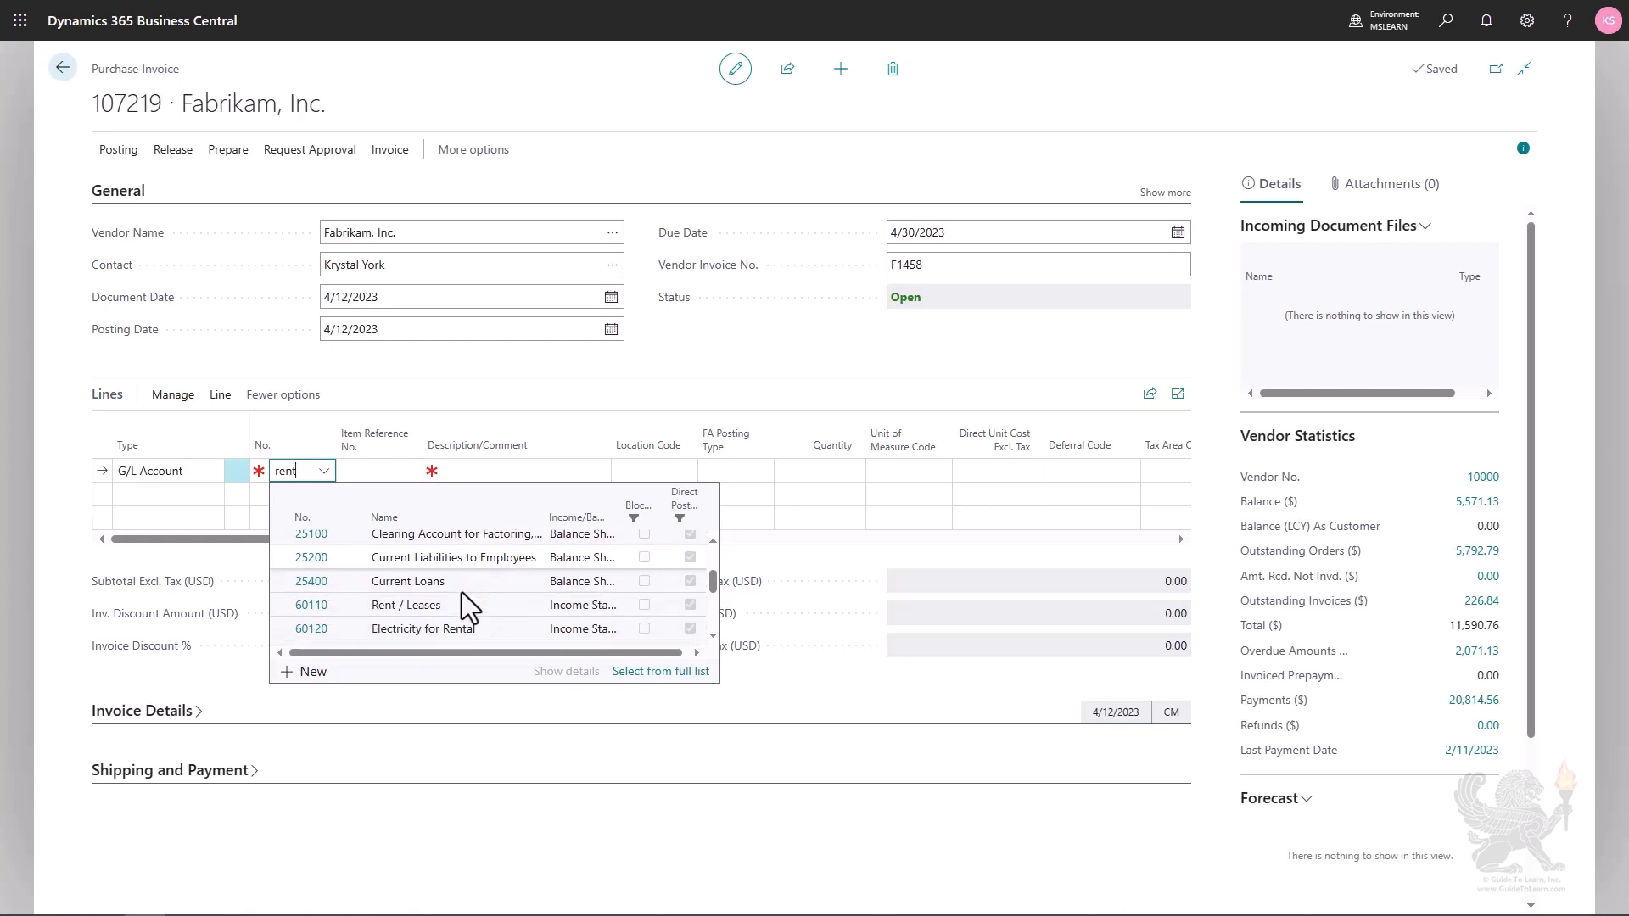
{"action": "left_click", "coordinate": [454, 604]}
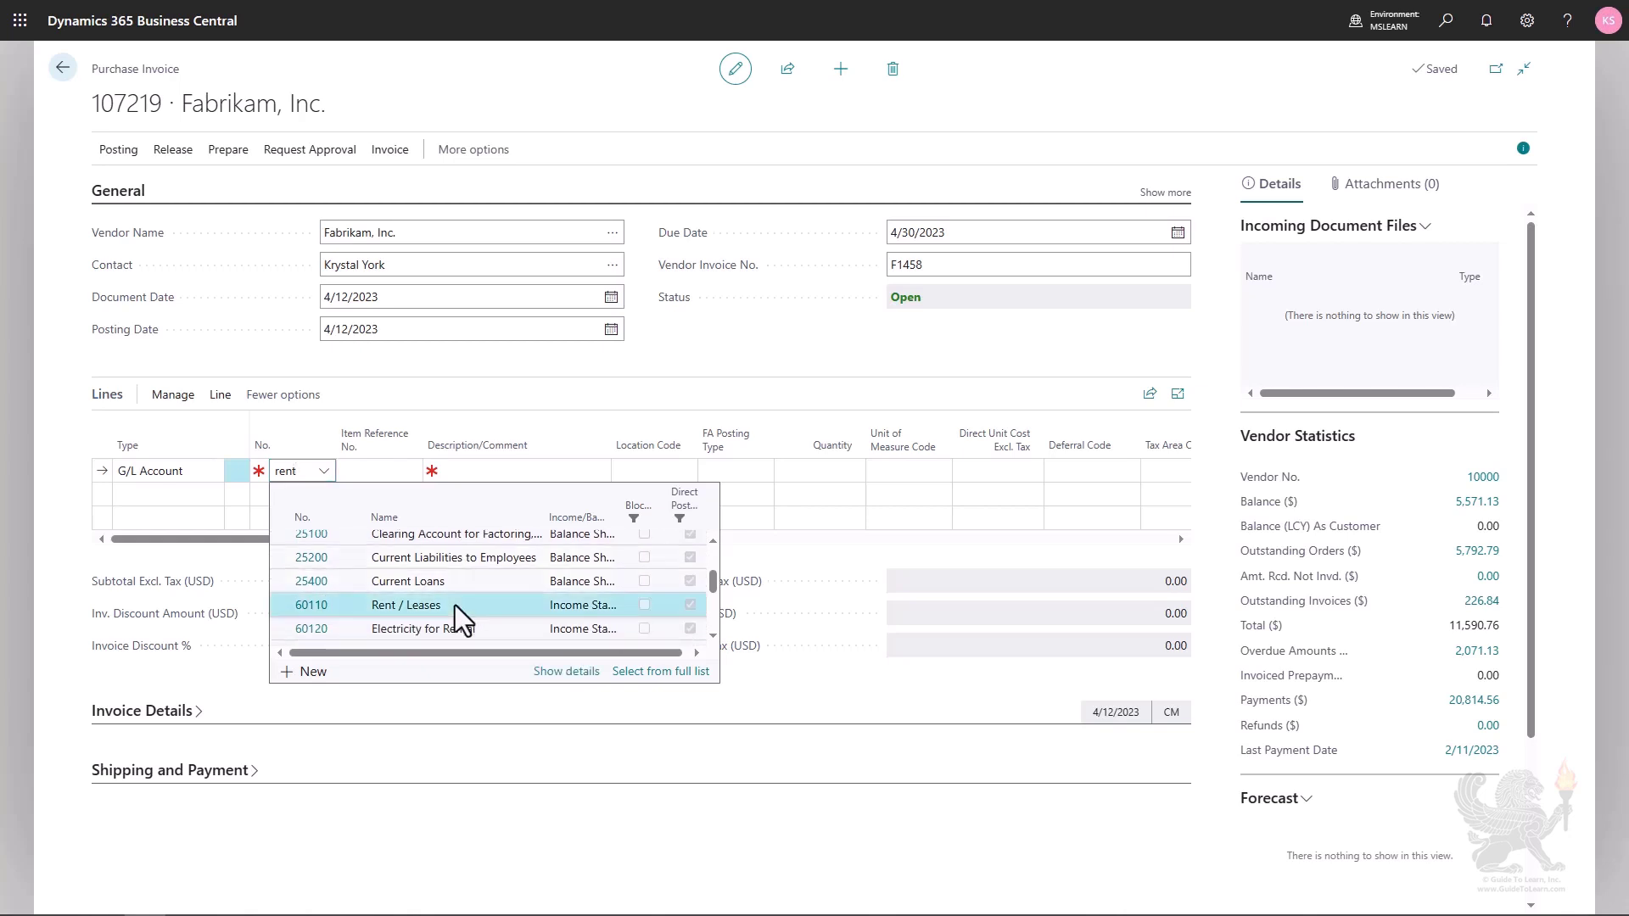
{"action": "left_click", "coordinate": [455, 606]}
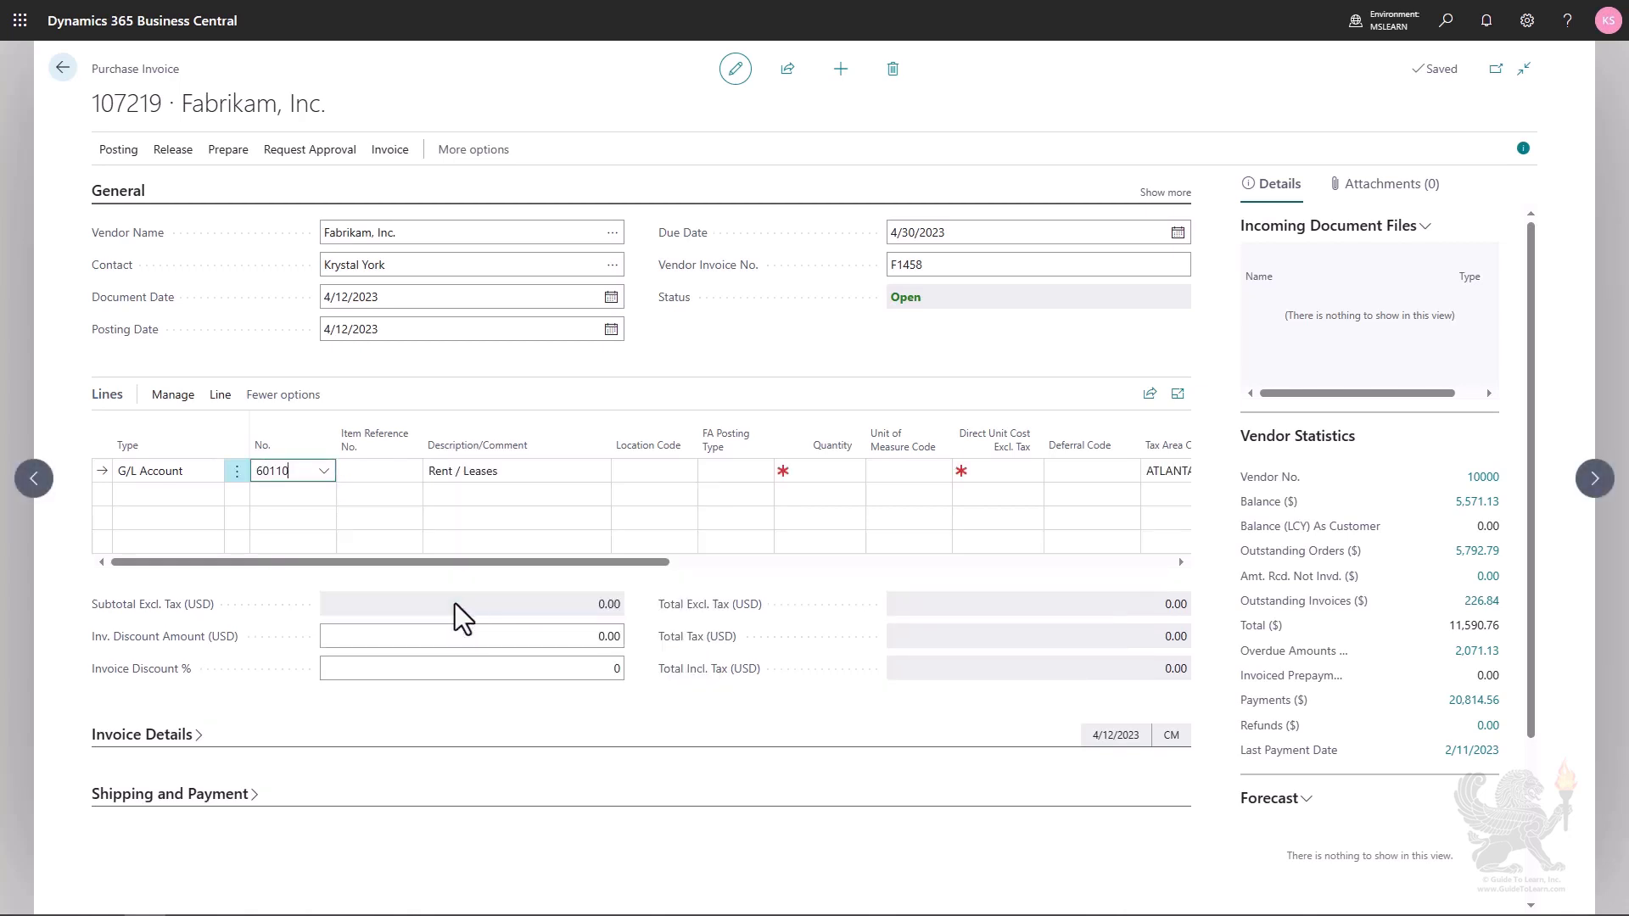
- Set the Rent / Leases line's quantity to 1 and its direct unit cost excluding tax to 5,000
{"action": "key", "text": "Tab"}
{"action": "key", "text": "Tab"}
{"action": "key", "text": "Tab"}
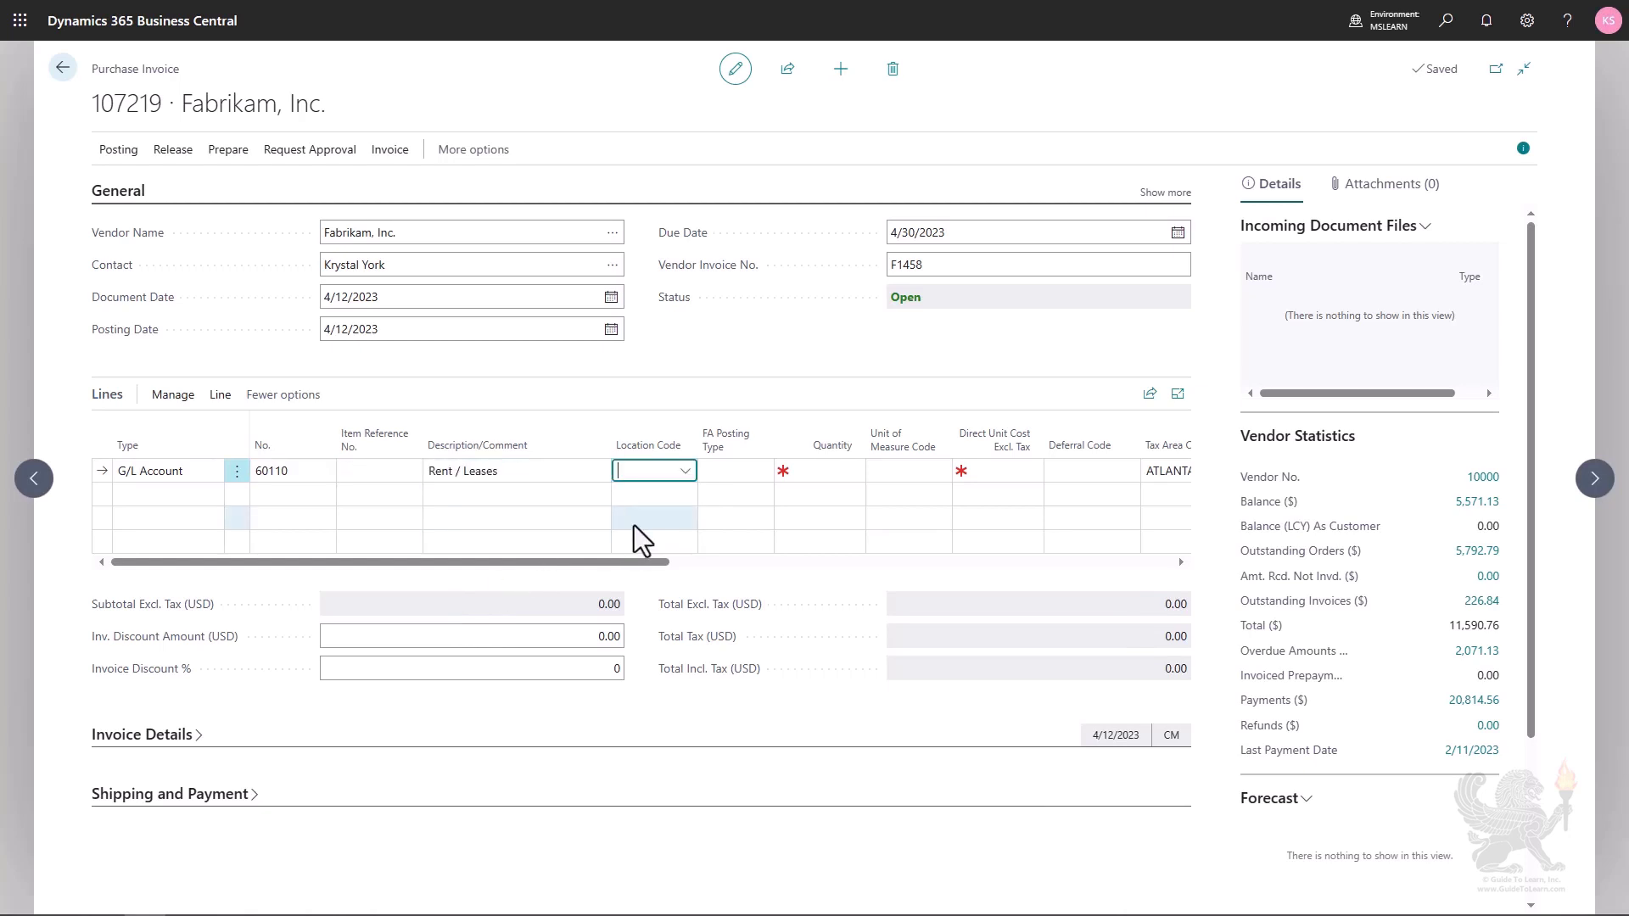
{"action": "key", "text": "Tab"}
{"action": "key", "text": "Tab"}
{"action": "type", "text": "1"}
{"action": "key", "text": "Tab"}
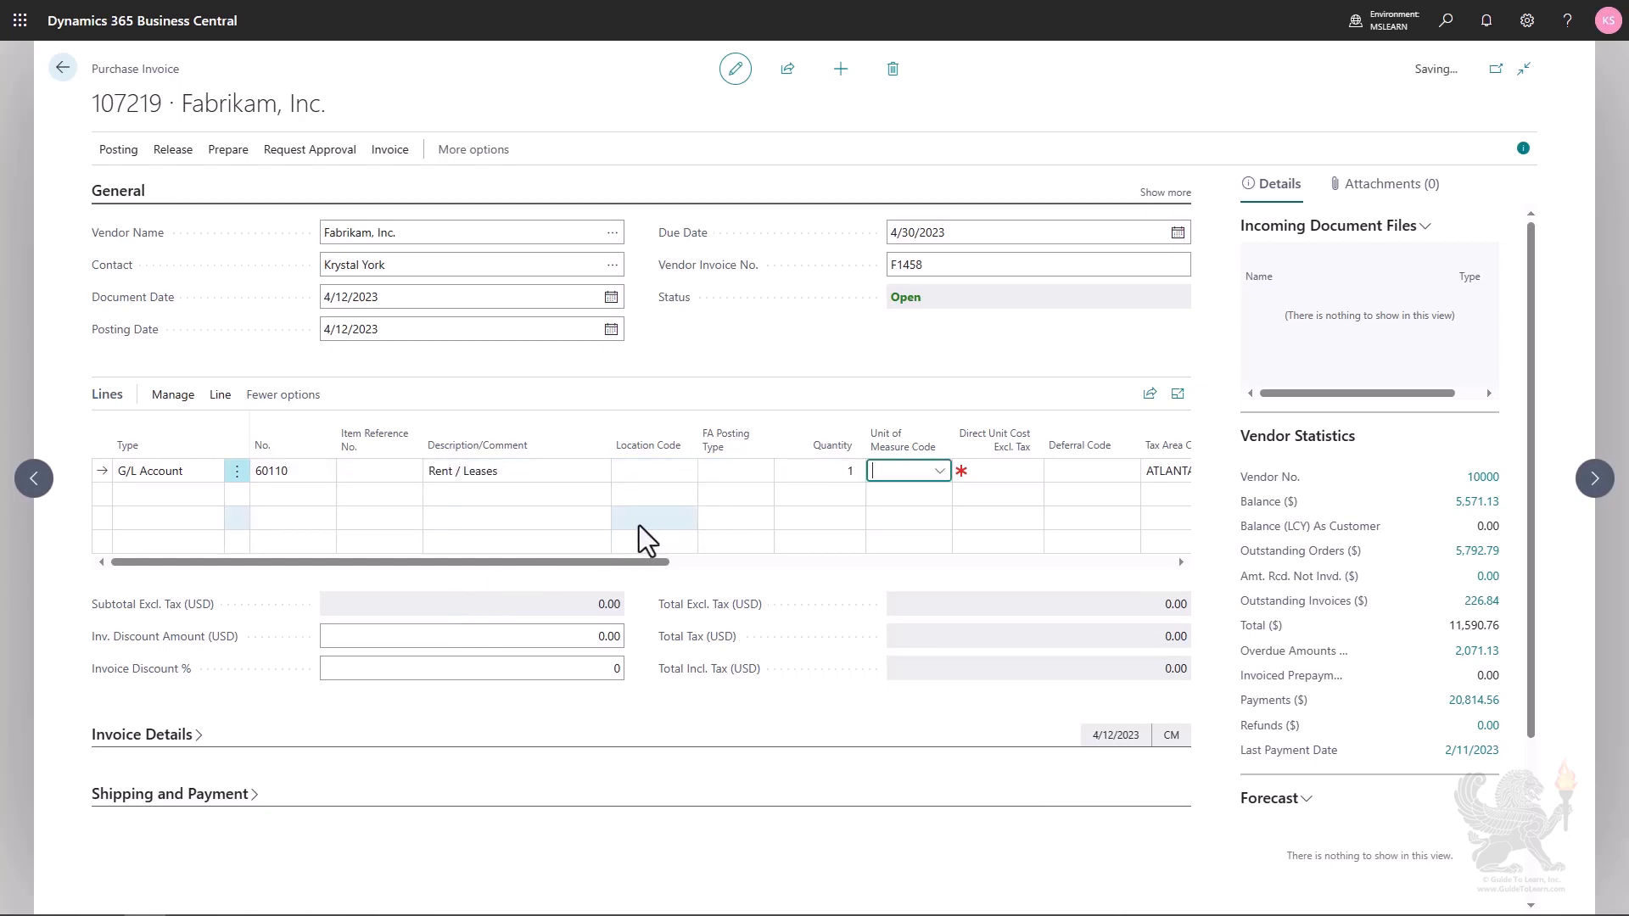
{"action": "key", "text": "Tab"}
{"action": "type", "text": "5000"}
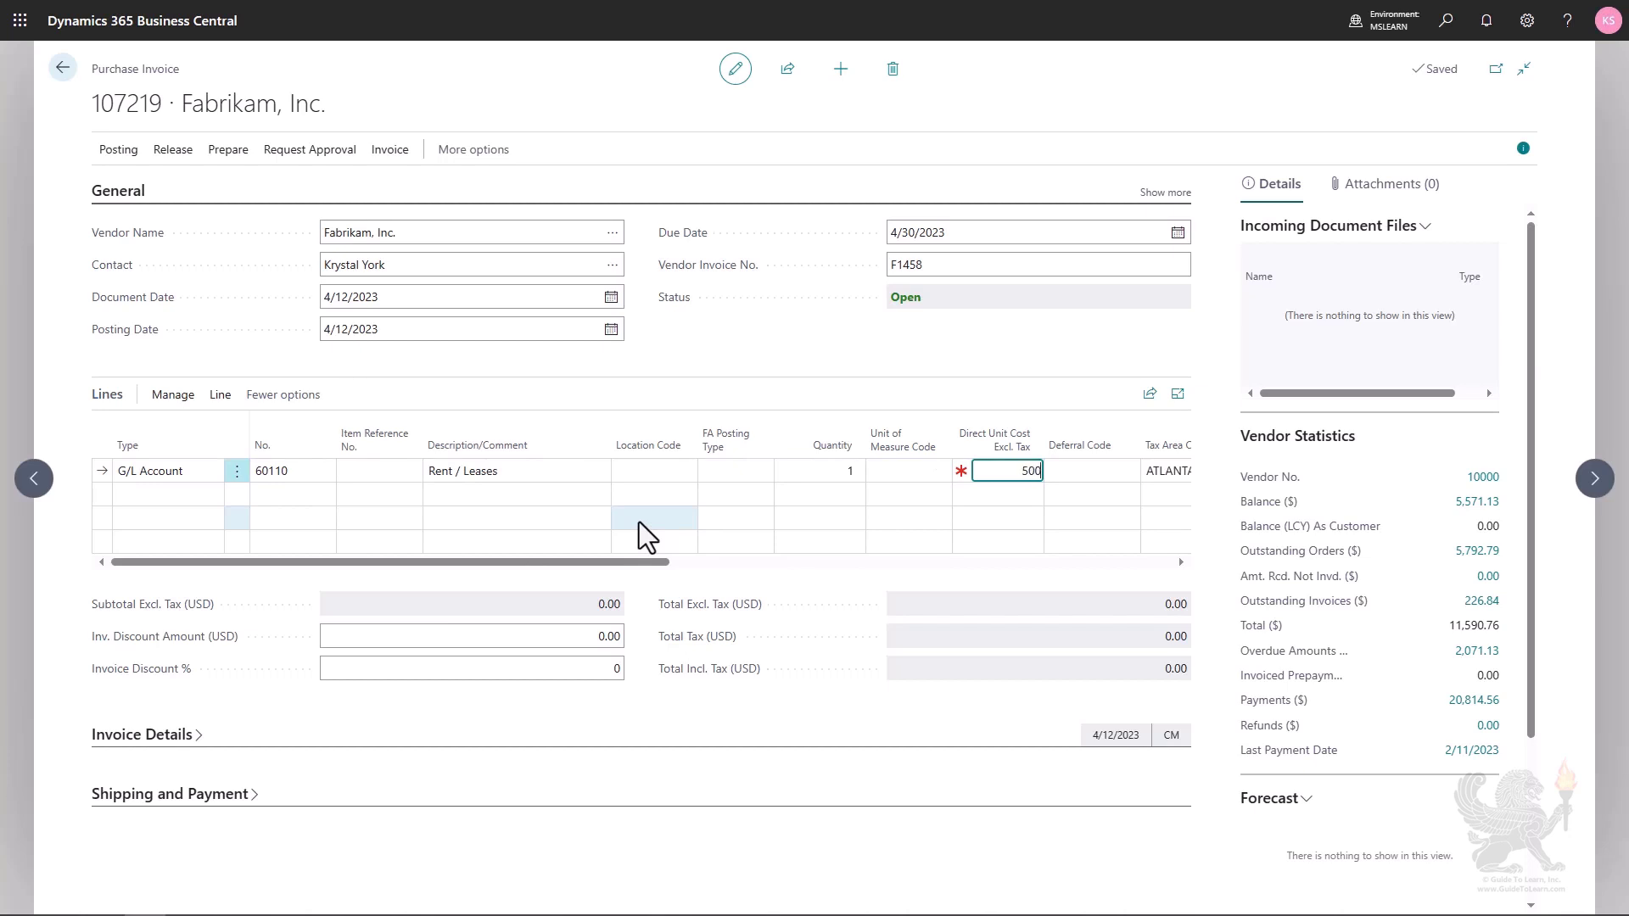
{"action": "key", "text": "Tab"}
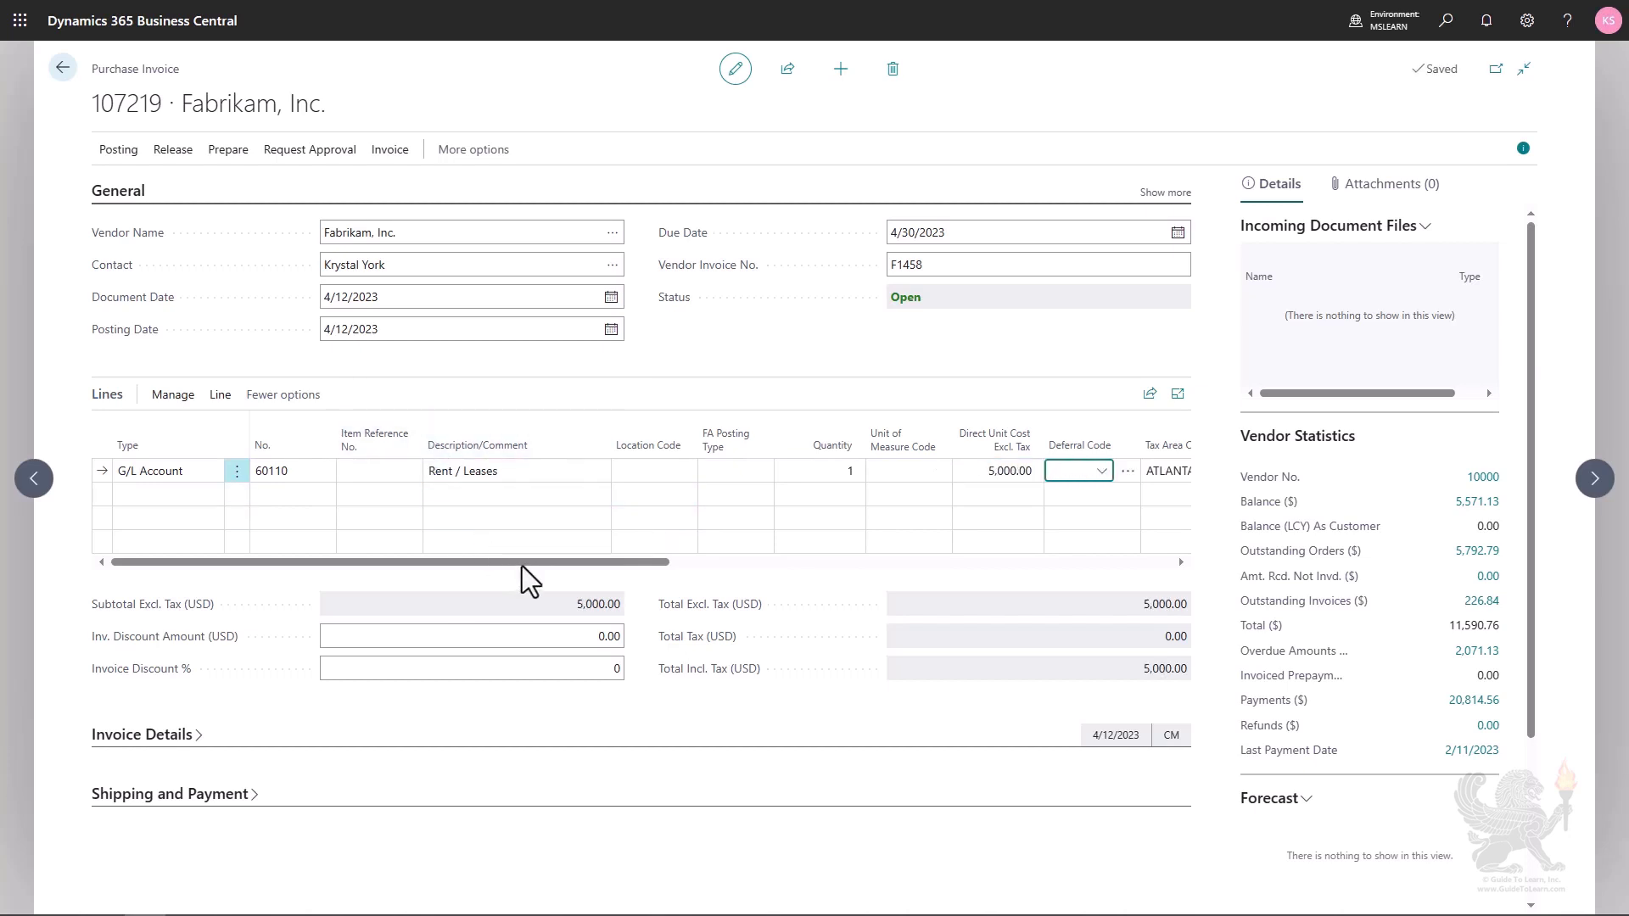
- Assign the BUILD allocation account to the Rent / Leases line and review the line's columns
{"action": "left_click_drag", "start_coordinate": [526, 567], "coordinate": [969, 552]}
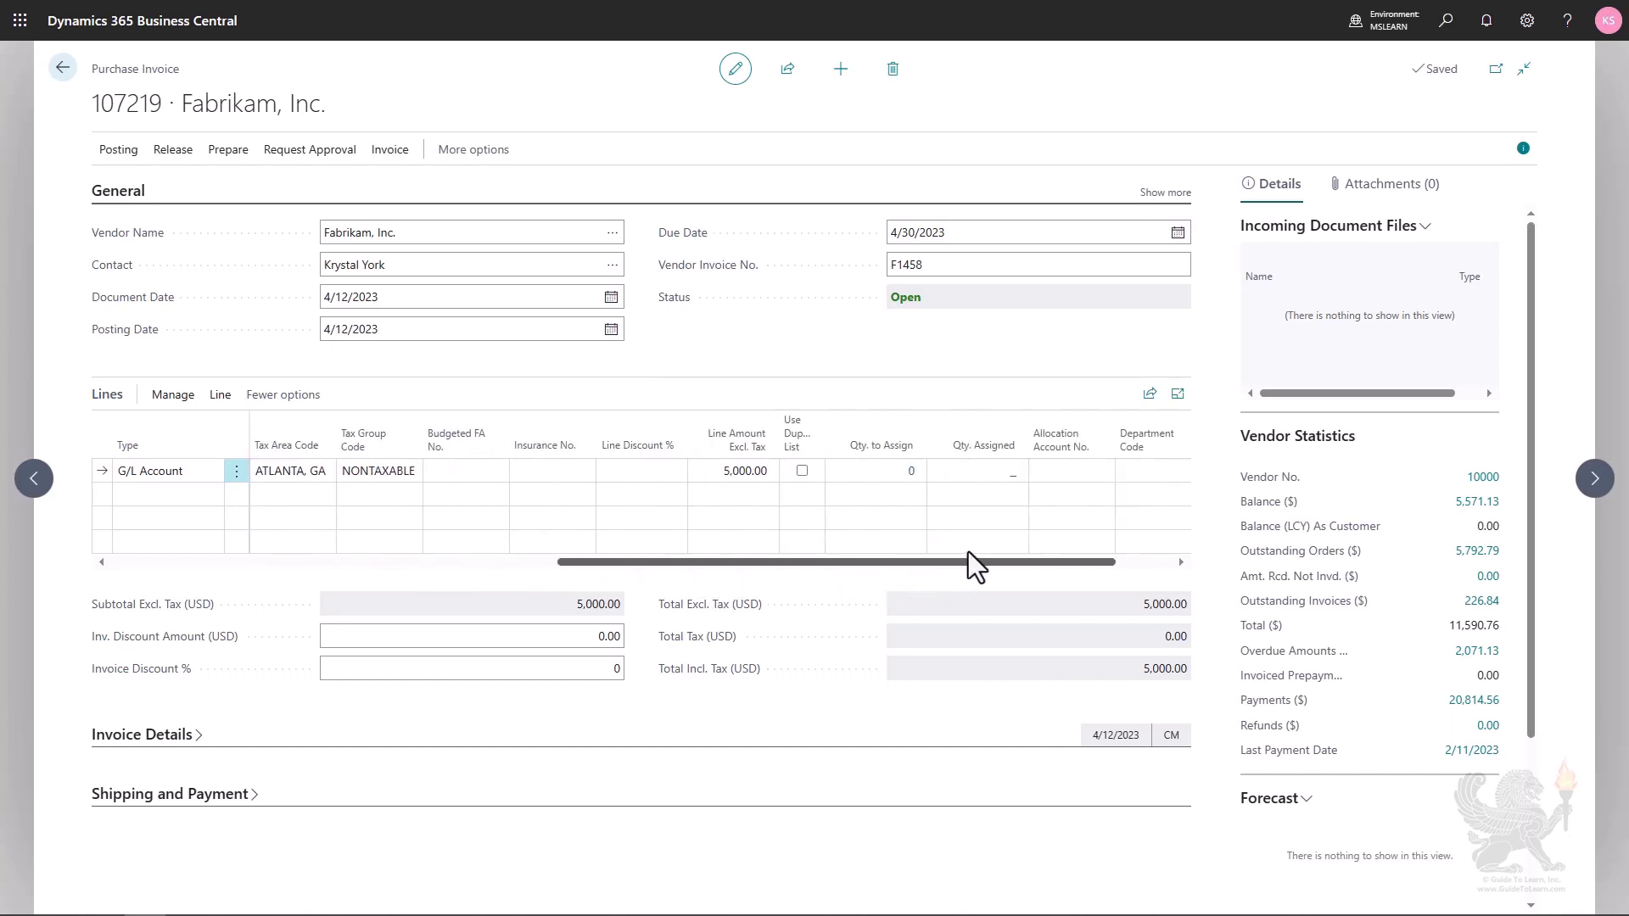
{"action": "left_click", "coordinate": [1075, 467]}
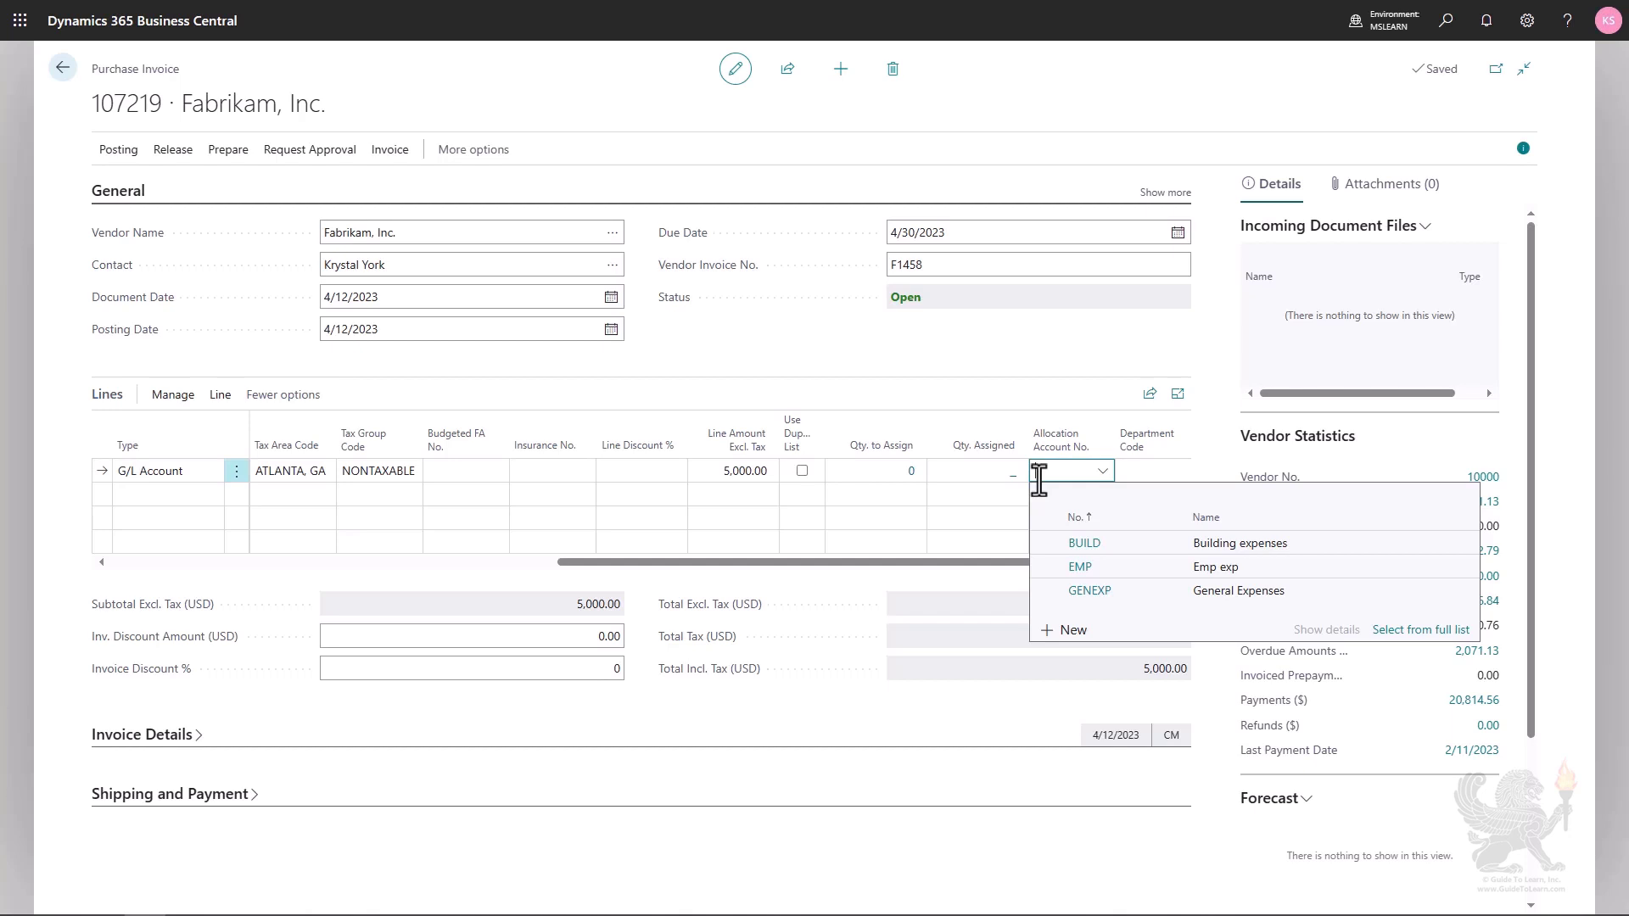
{"action": "left_click", "coordinate": [1105, 545]}
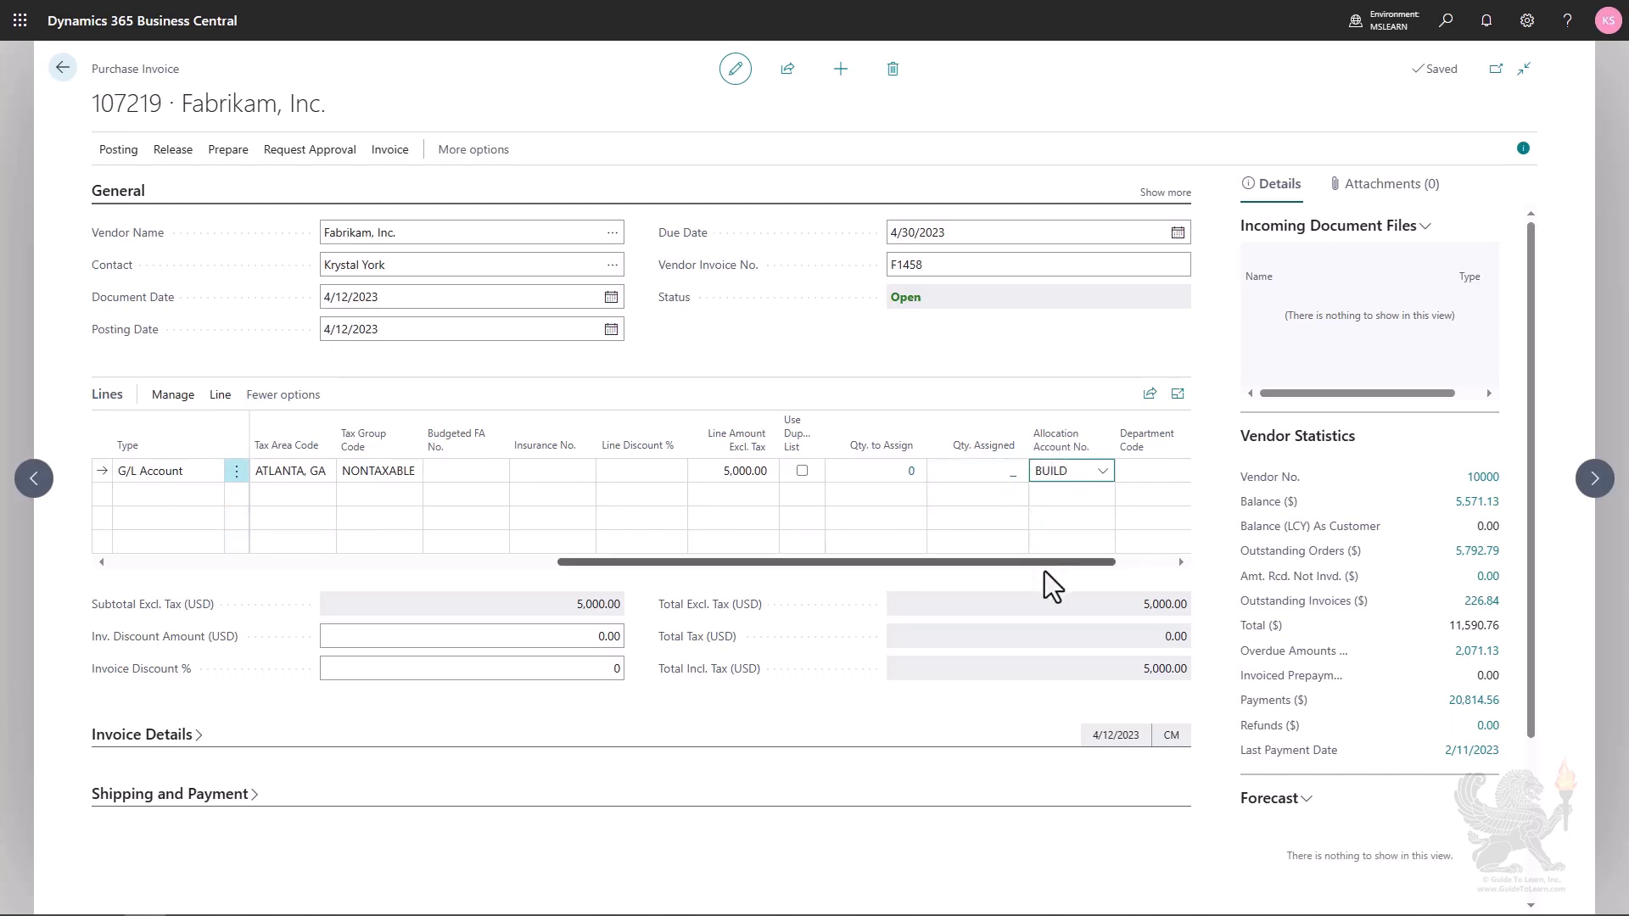
{"action": "left_click_drag", "start_coordinate": [1036, 562], "coordinate": [465, 577]}
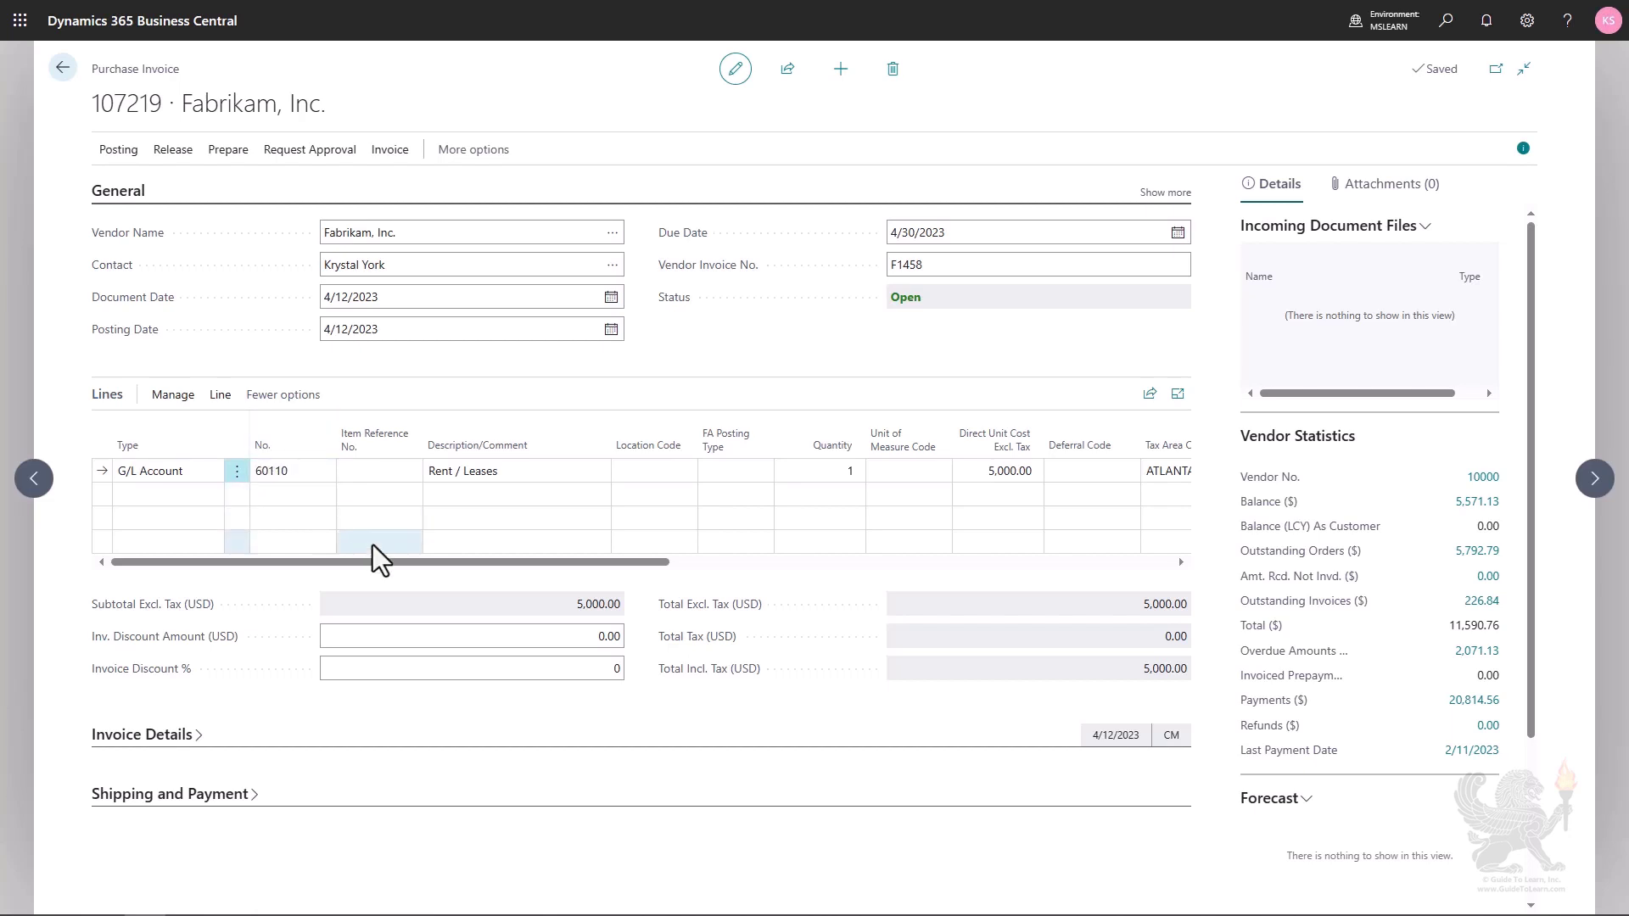
{"action": "left_click_drag", "start_coordinate": [381, 564], "coordinate": [522, 569]}
{"action": "left_click_drag", "start_coordinate": [650, 585], "coordinate": [837, 585]}
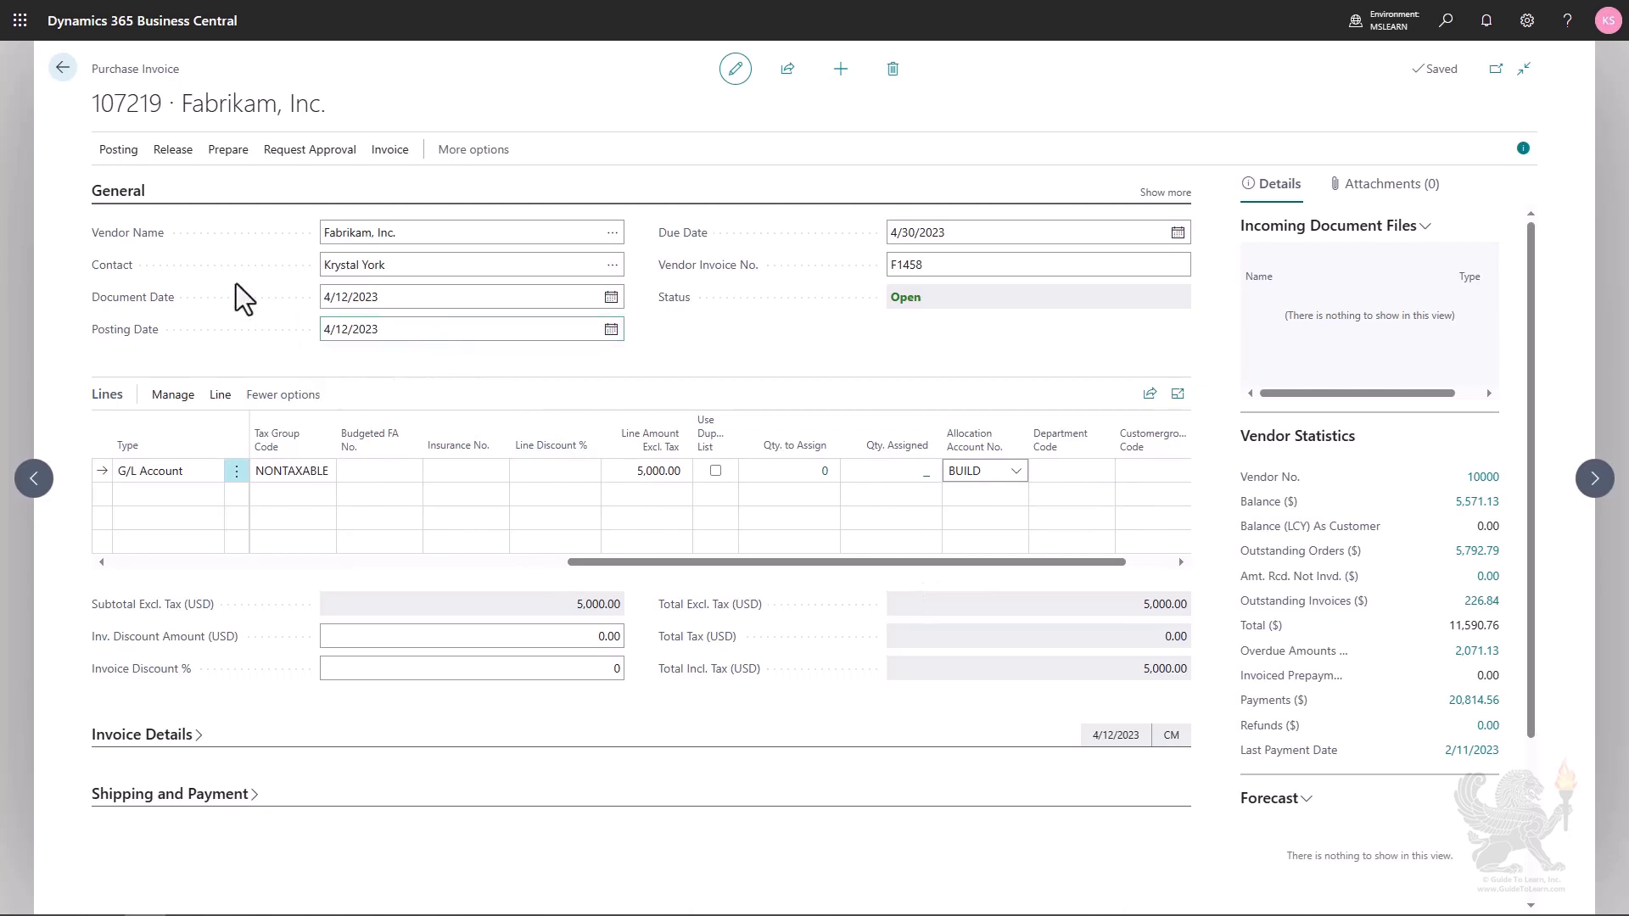
- Preview the posting of the rent invoice and examine how its G/L entries are allocated to accounts and departments
{"action": "left_click", "coordinate": [118, 163]}
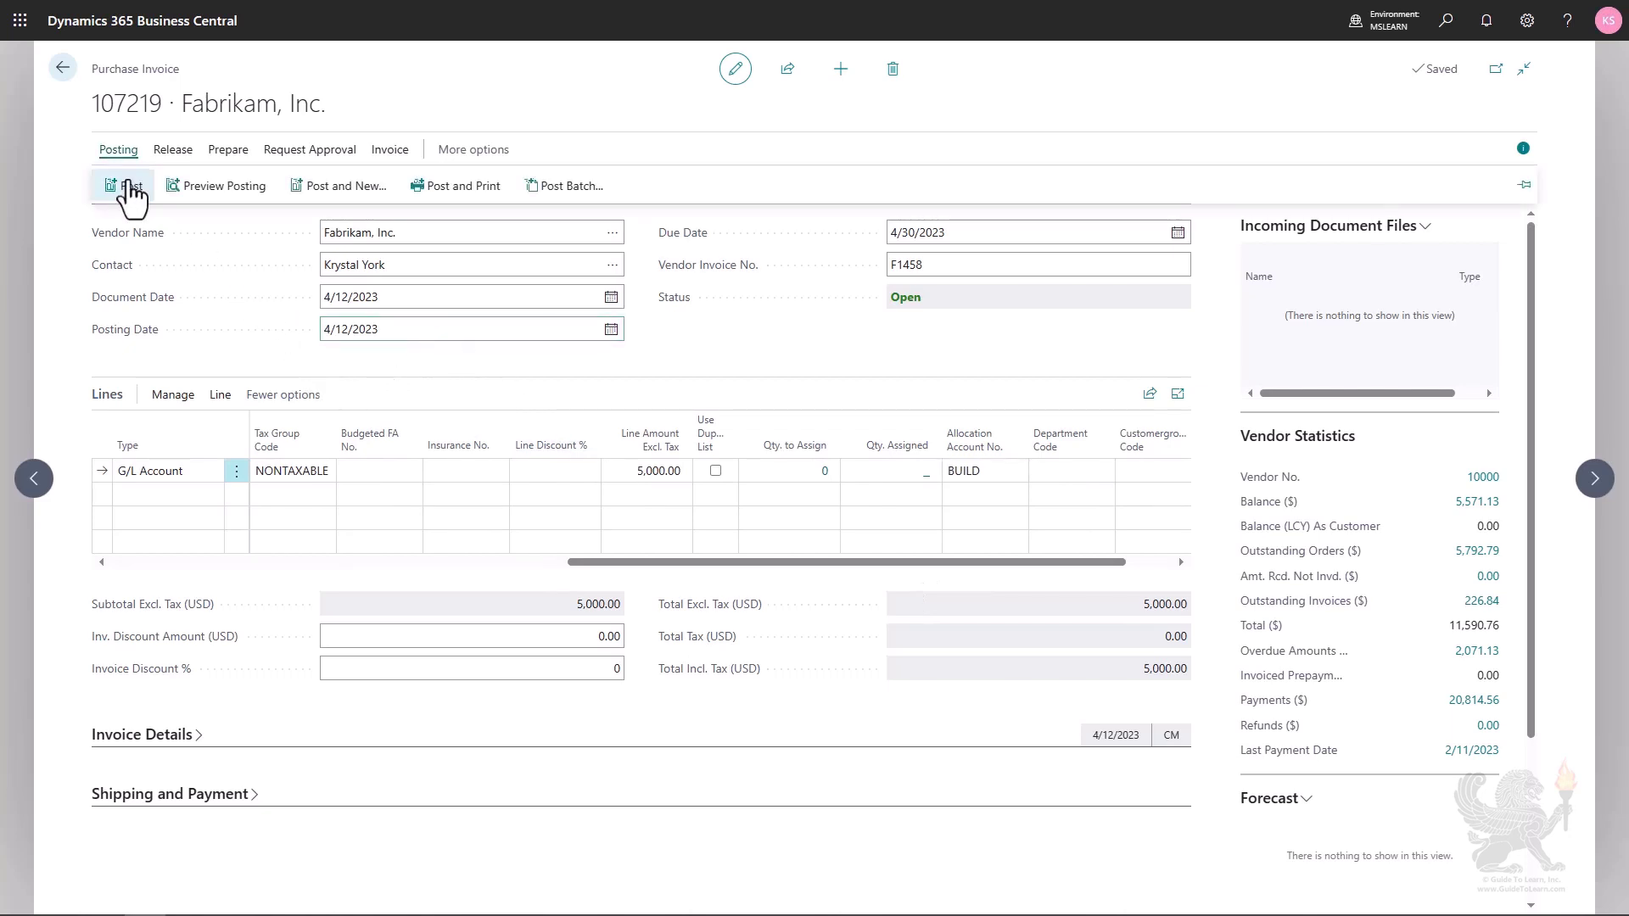
{"action": "left_click", "coordinate": [217, 189]}
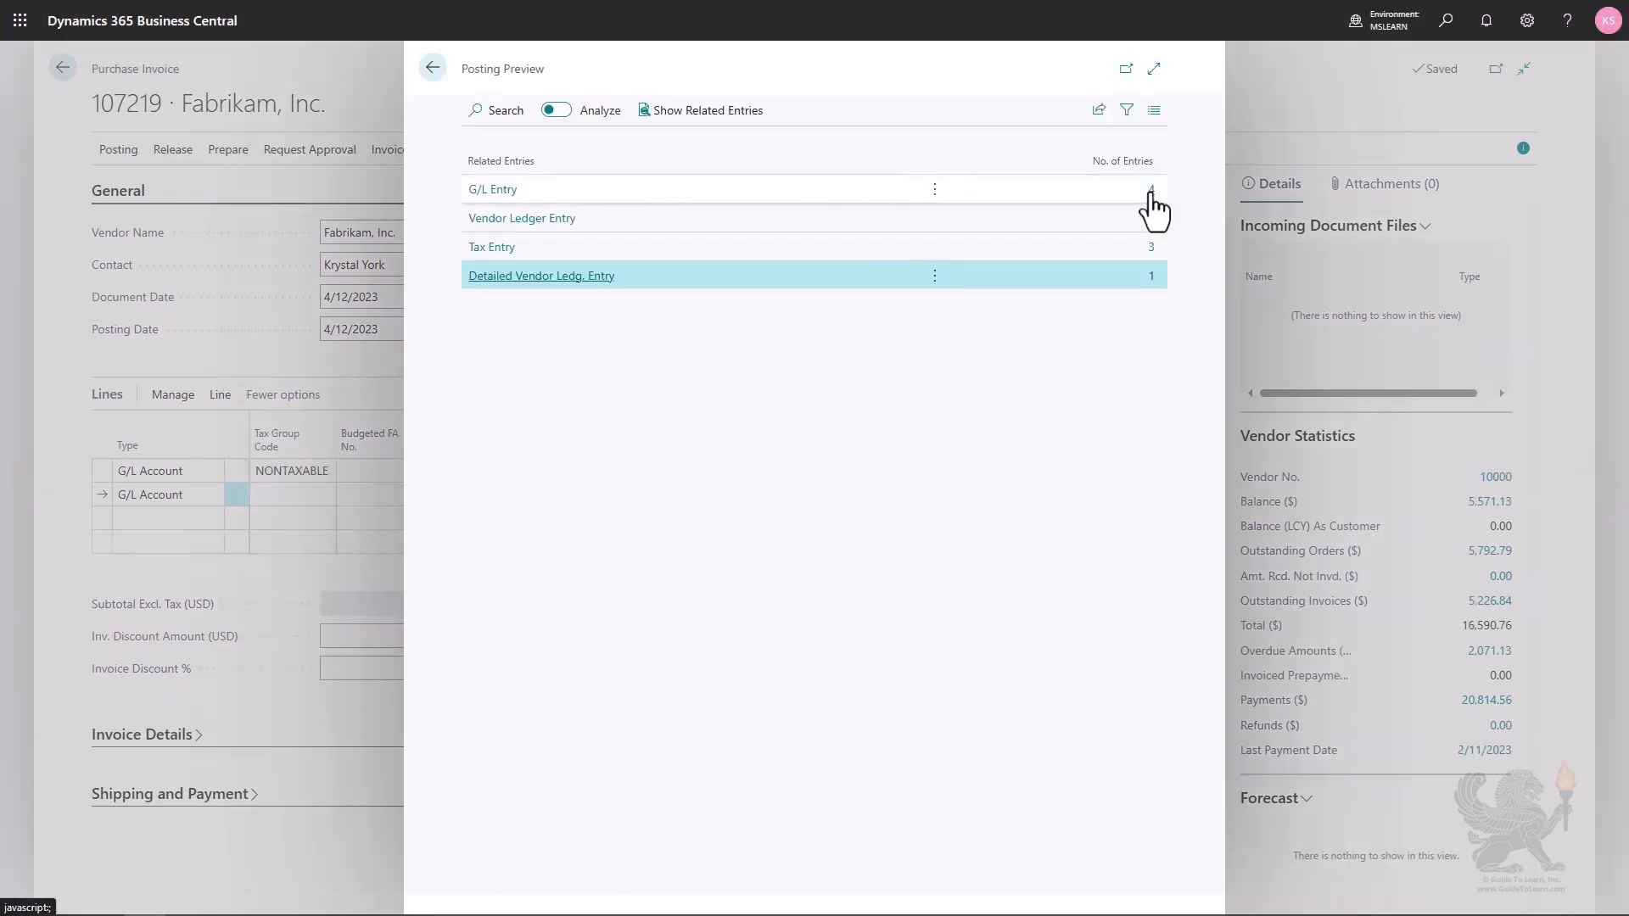
{"action": "left_click", "coordinate": [1151, 192]}
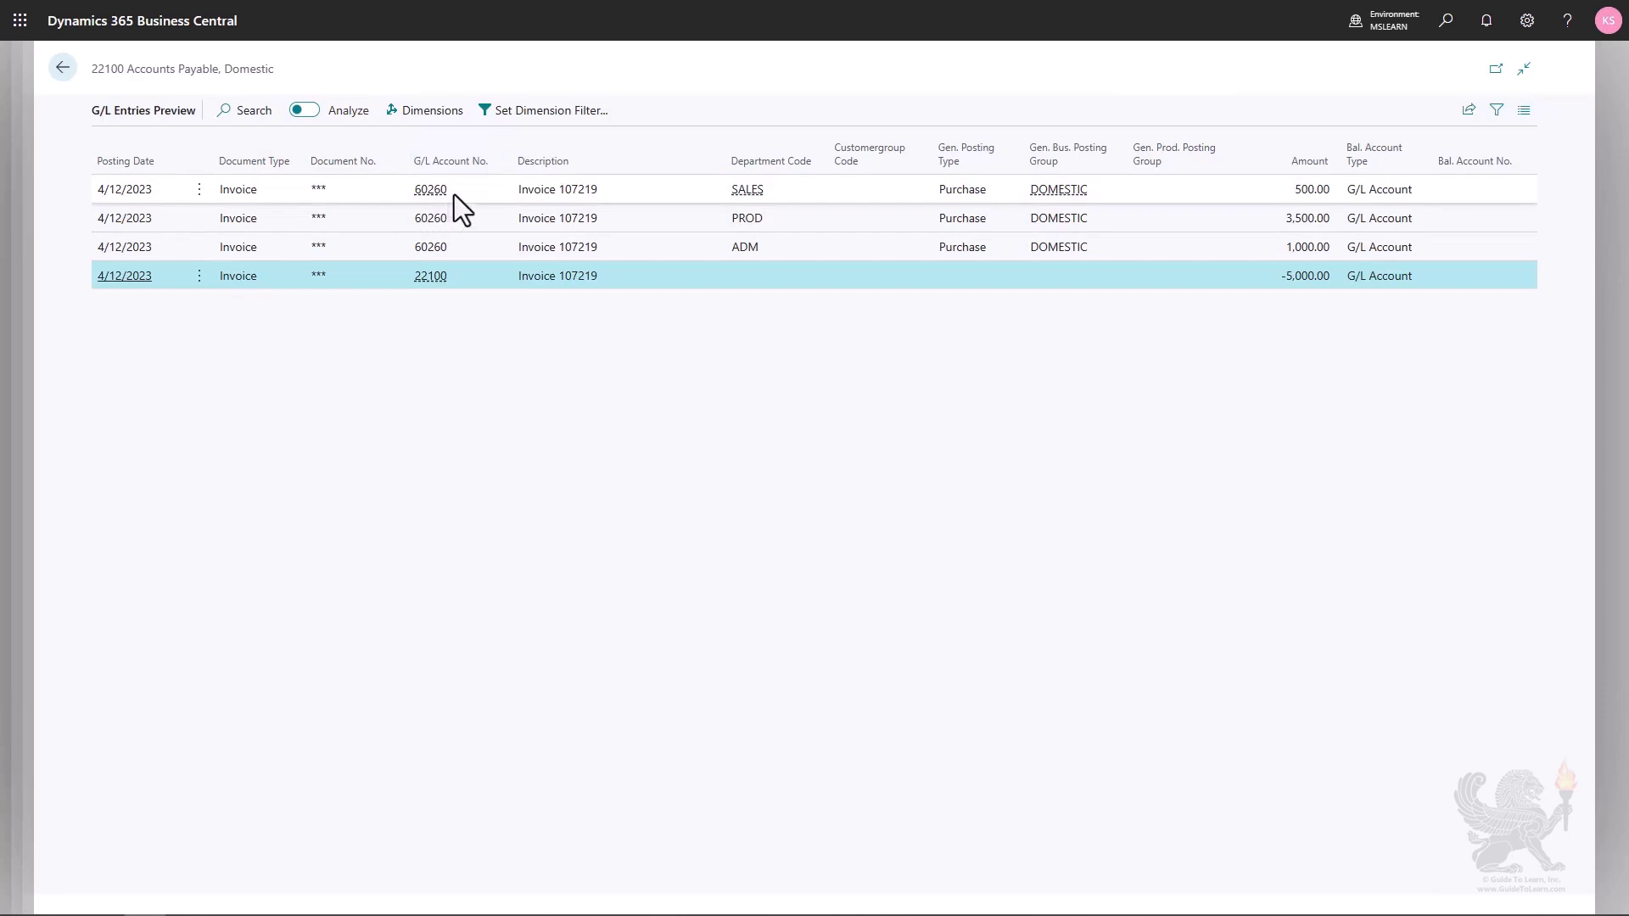
{"action": "key", "text": "Escape"}
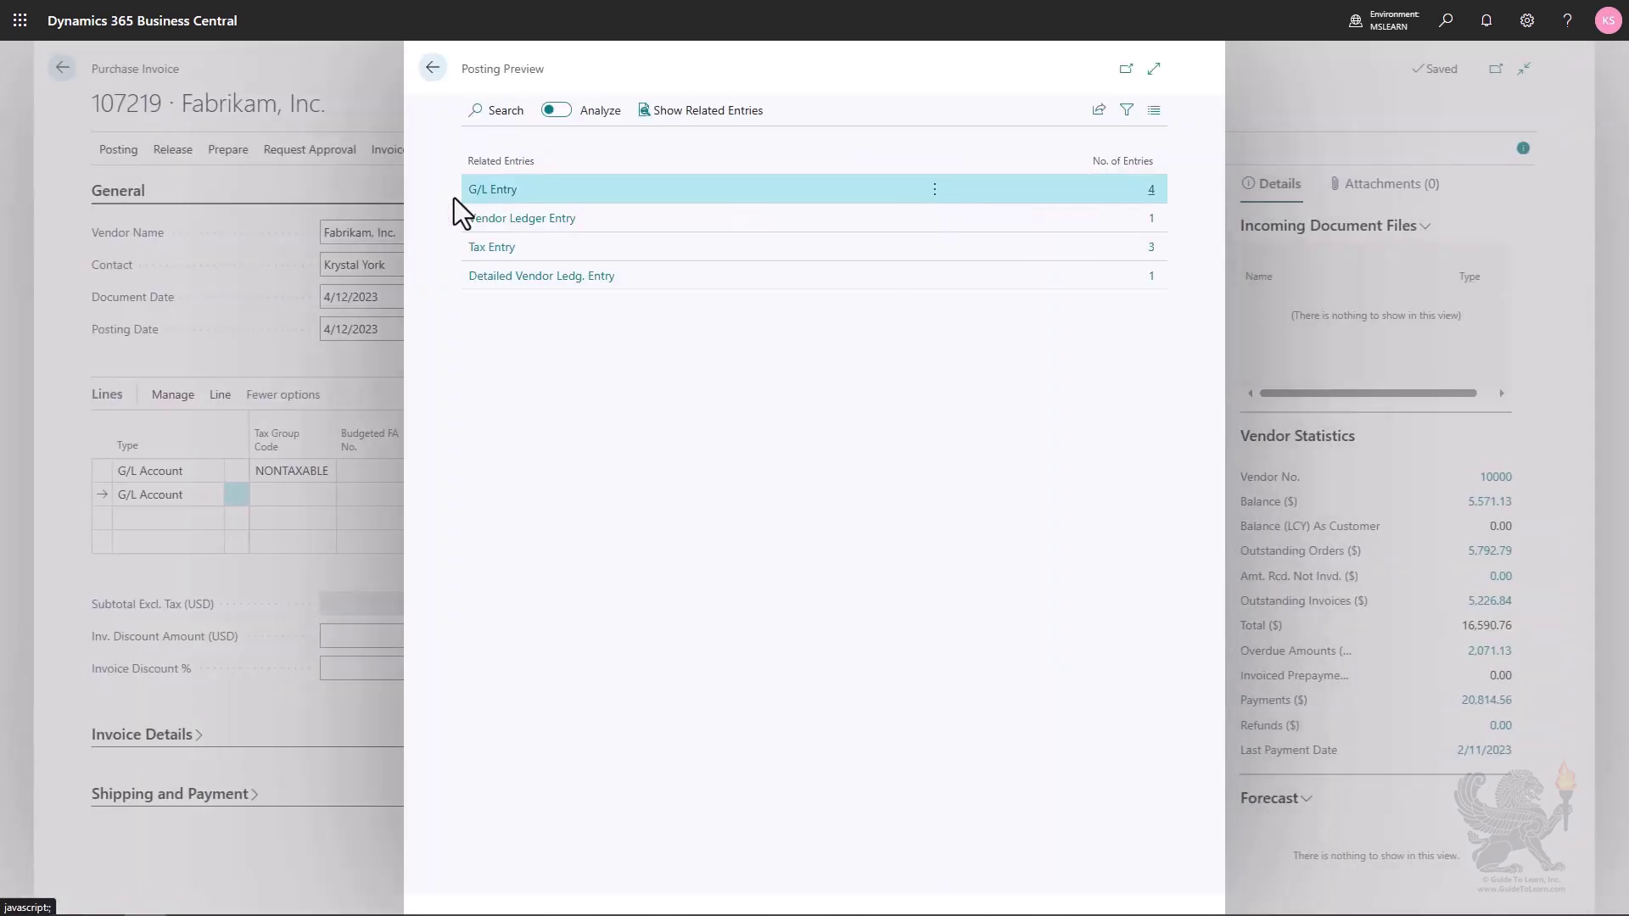
- Leave the posting preview and check the line type options offered for the Rent / Leases line, keeping G/L Account
{"action": "key", "text": "Escape"}
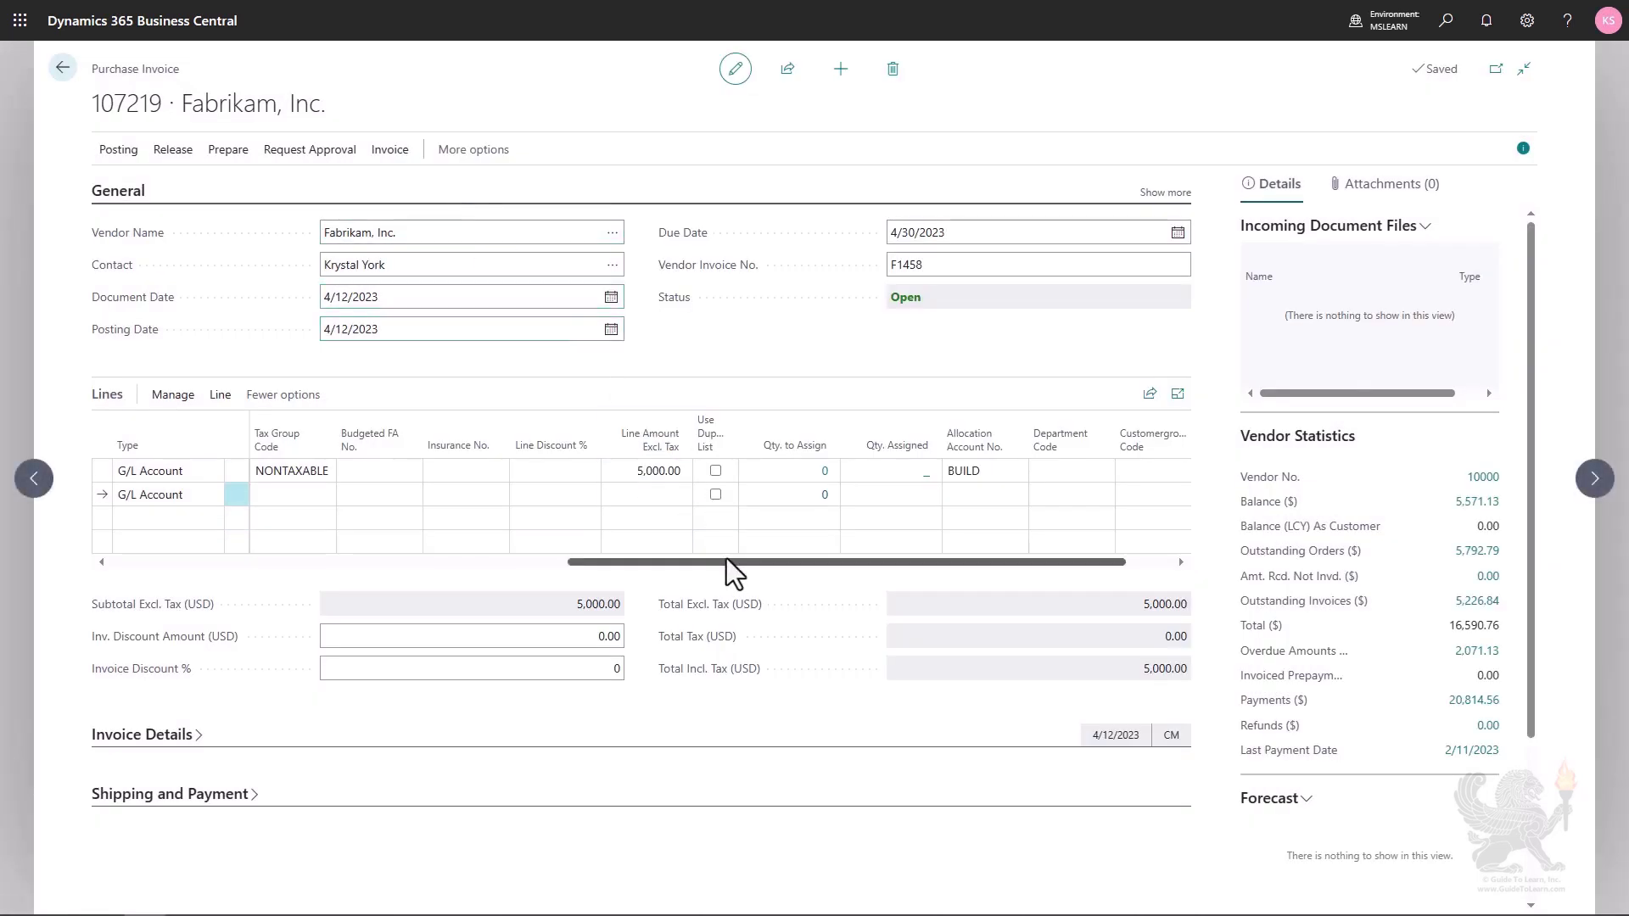
{"action": "left_click_drag", "start_coordinate": [727, 561], "coordinate": [139, 581]}
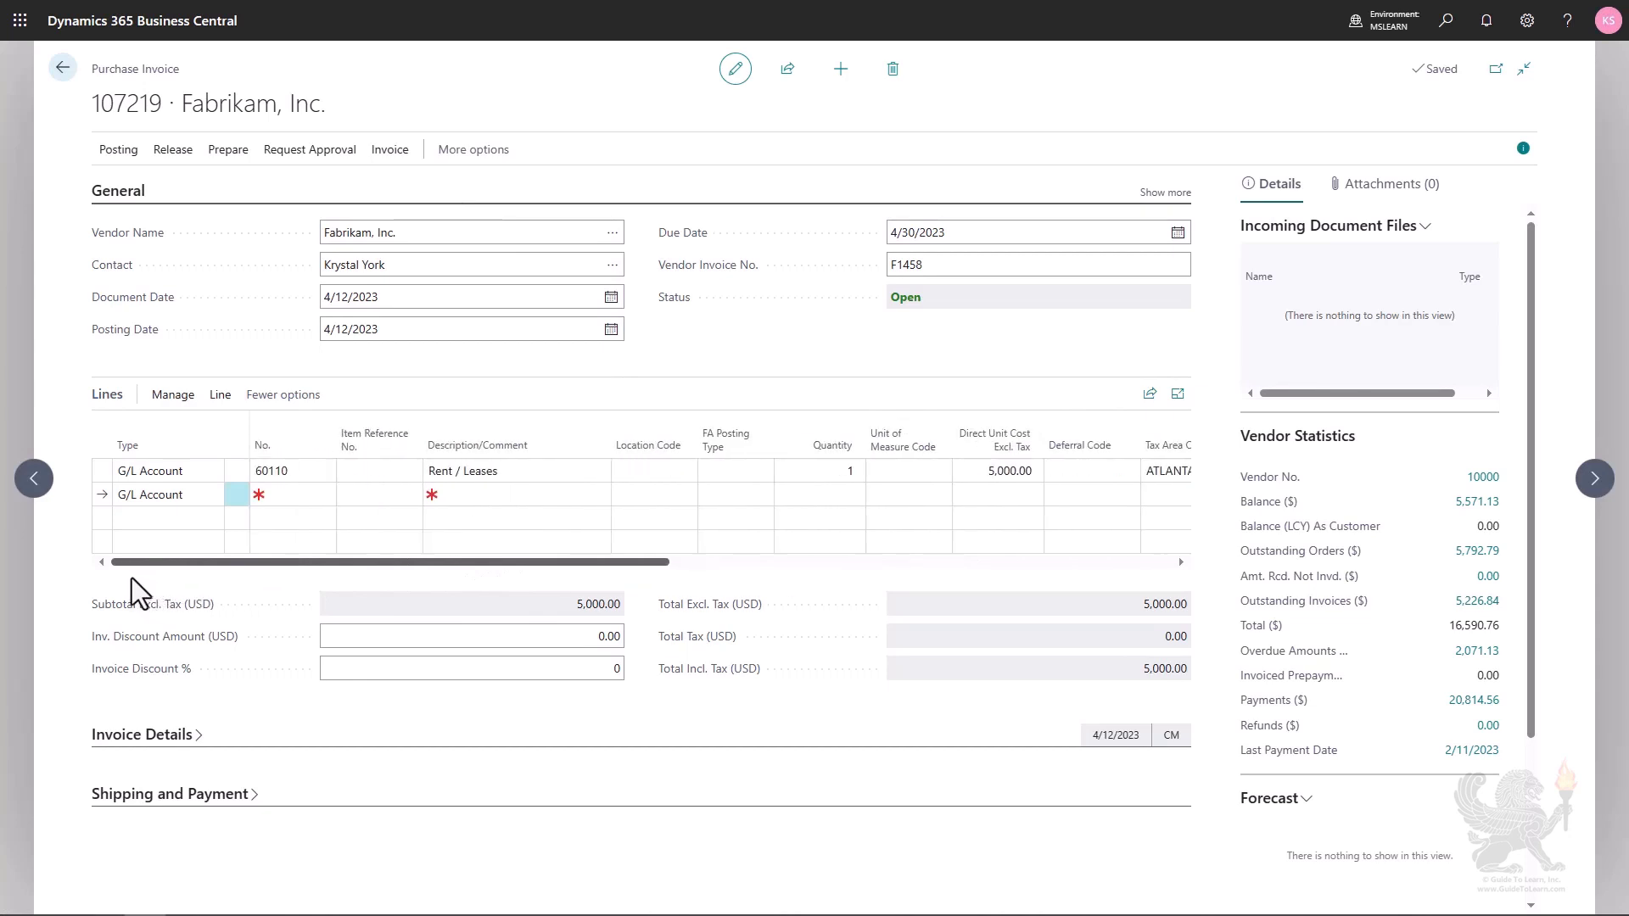
{"action": "left_click", "coordinate": [172, 471]}
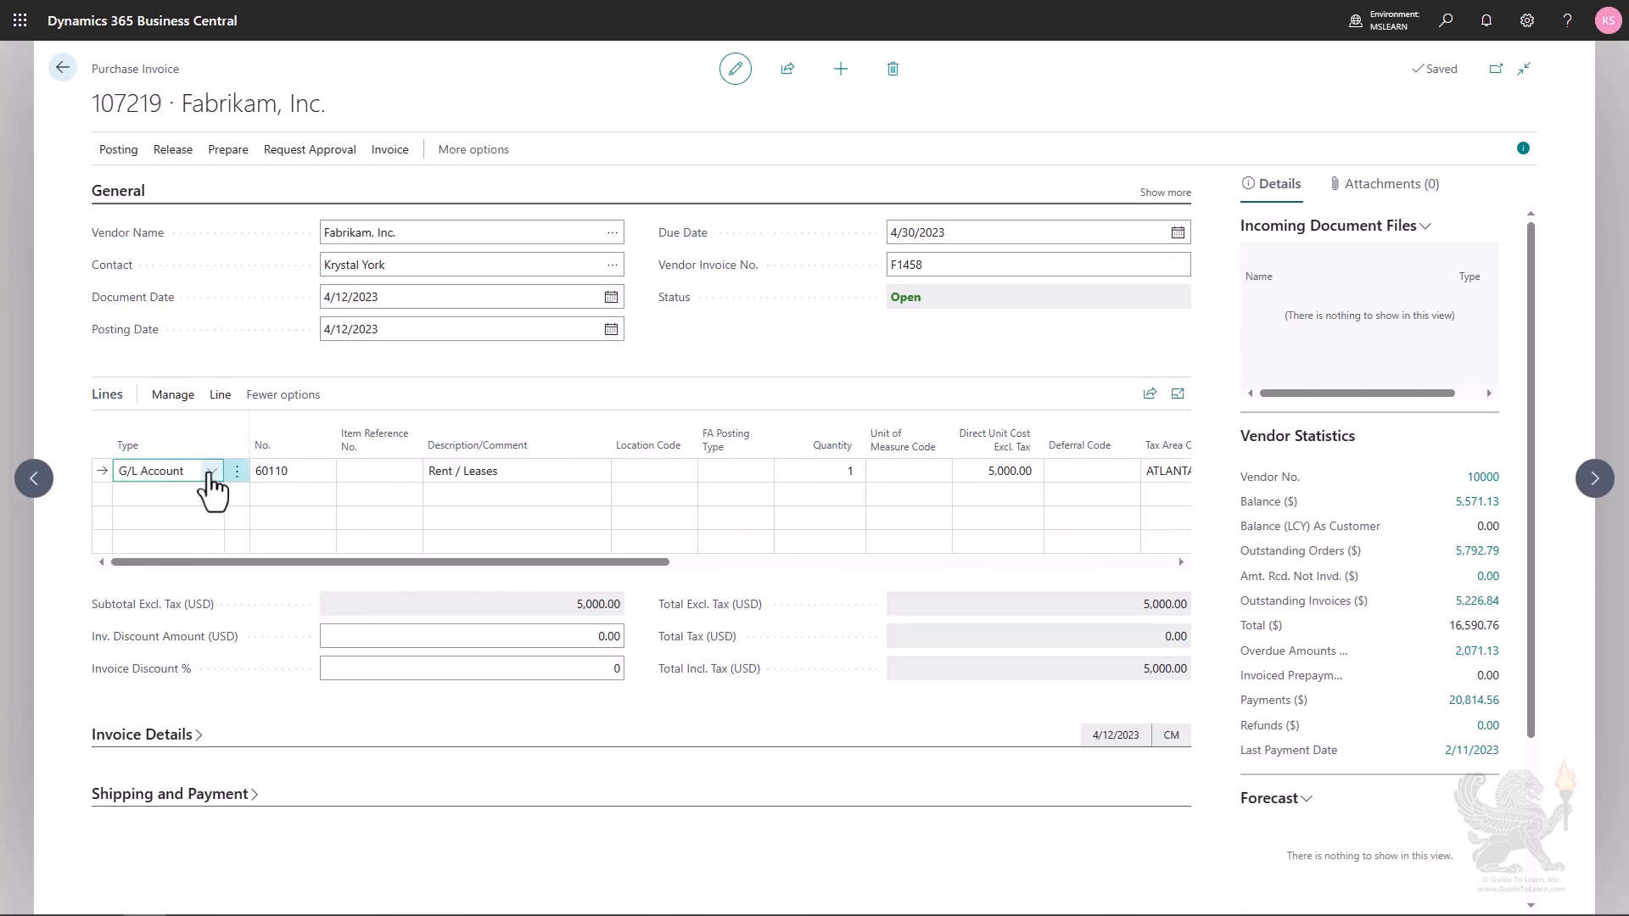
{"action": "left_click", "coordinate": [211, 472]}
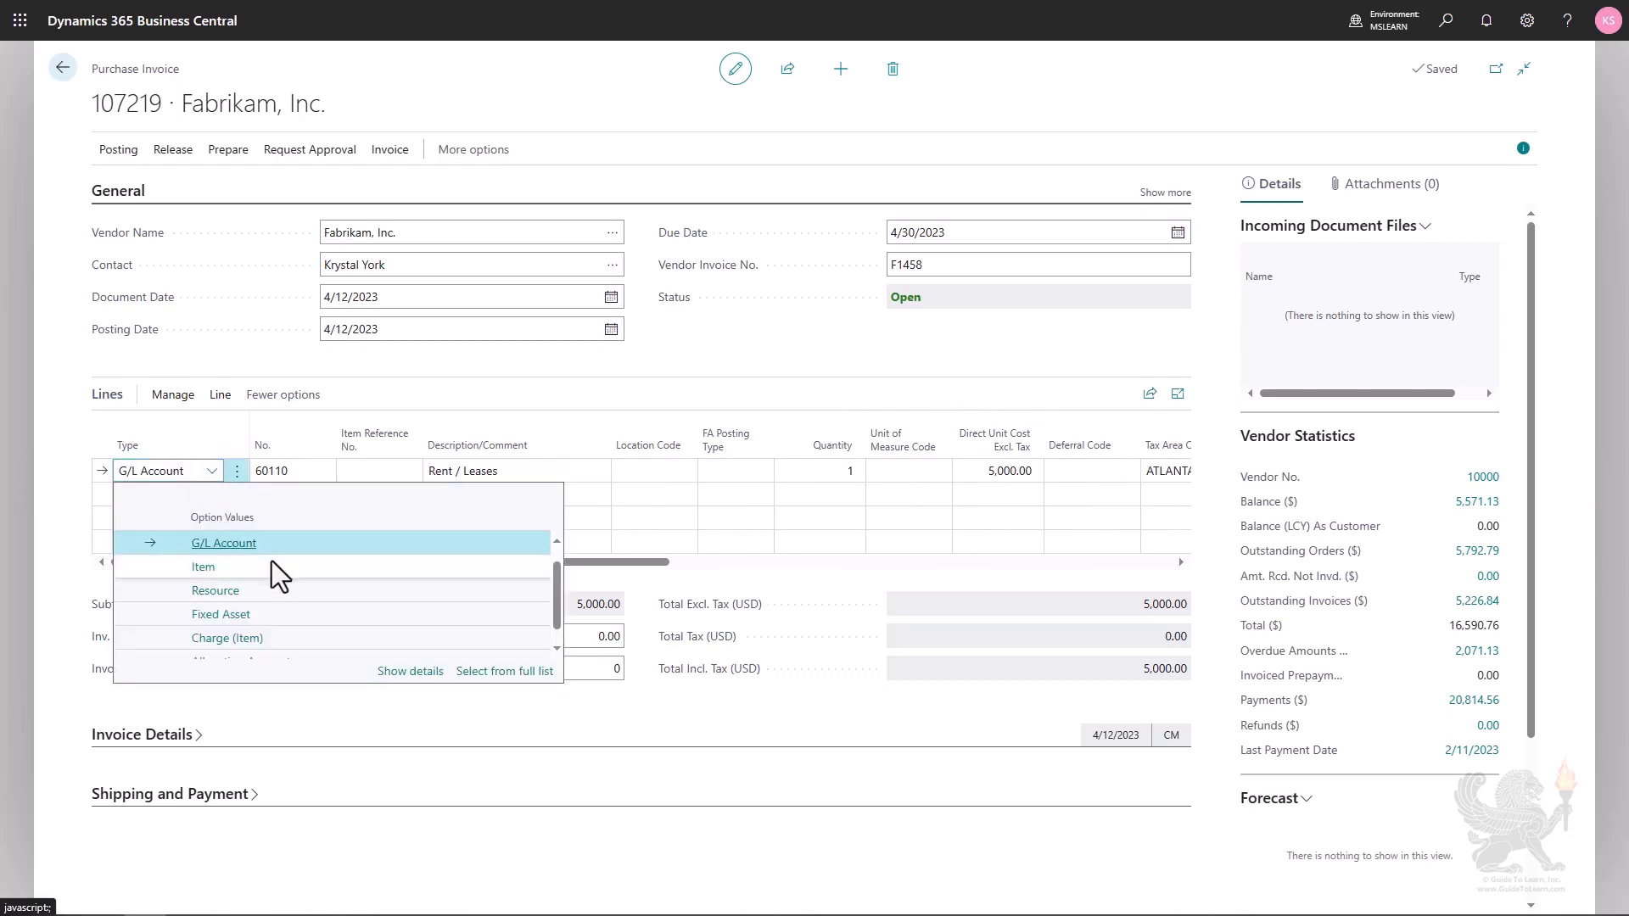
{"action": "scroll", "coordinate": [272, 561], "scroll_direction": "down", "scroll_amount": 1}
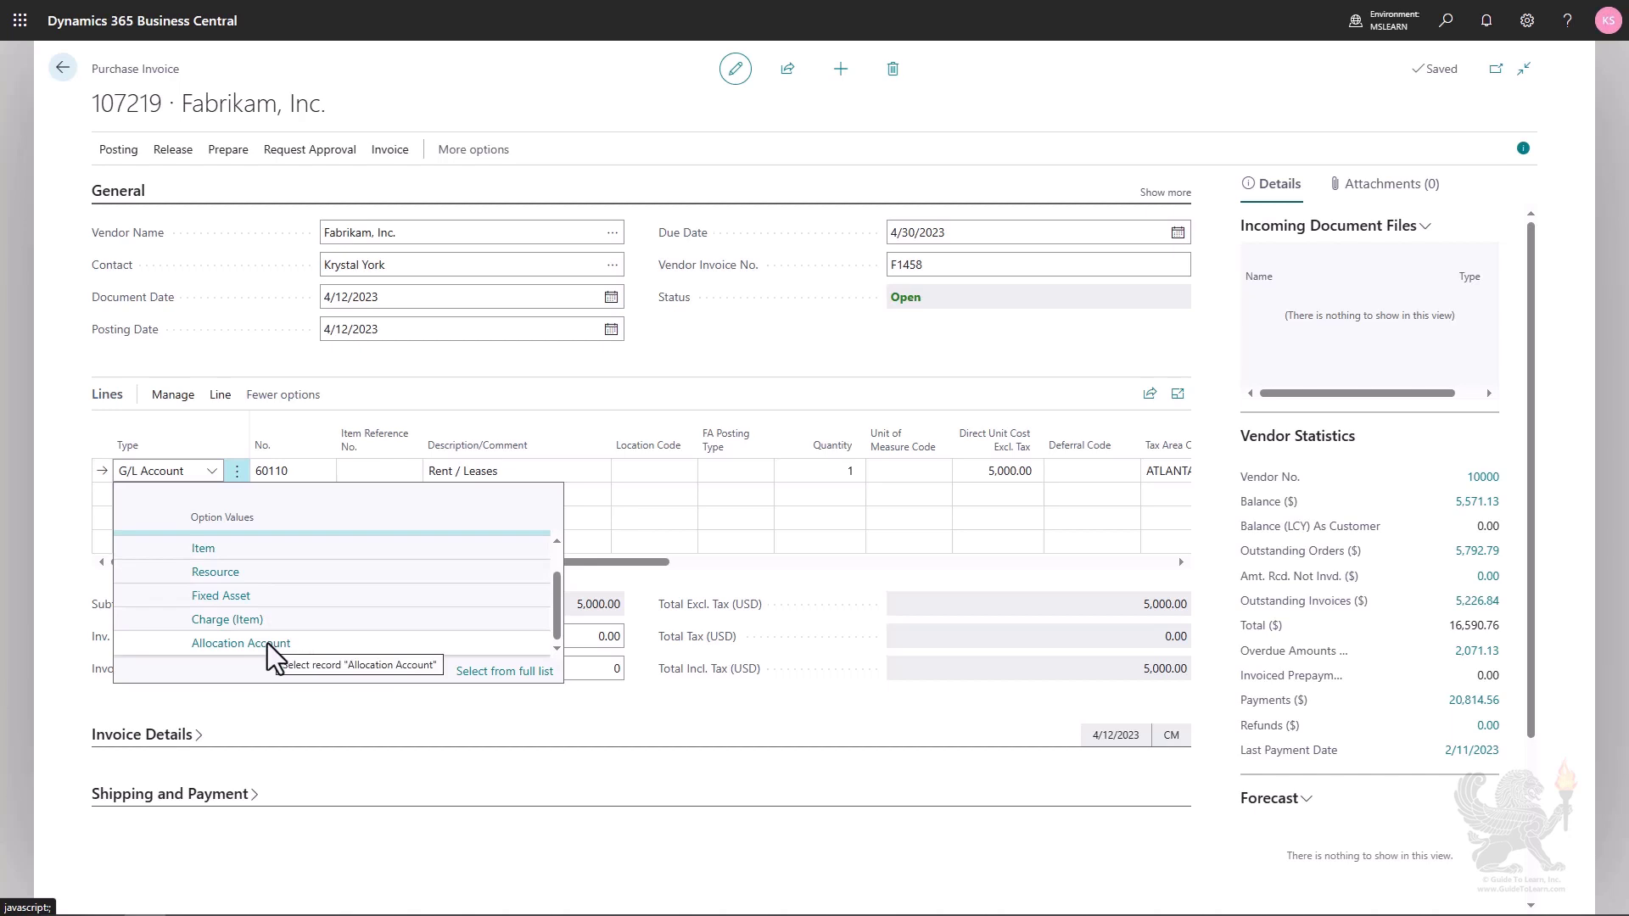
{"action": "left_click", "coordinate": [268, 473]}
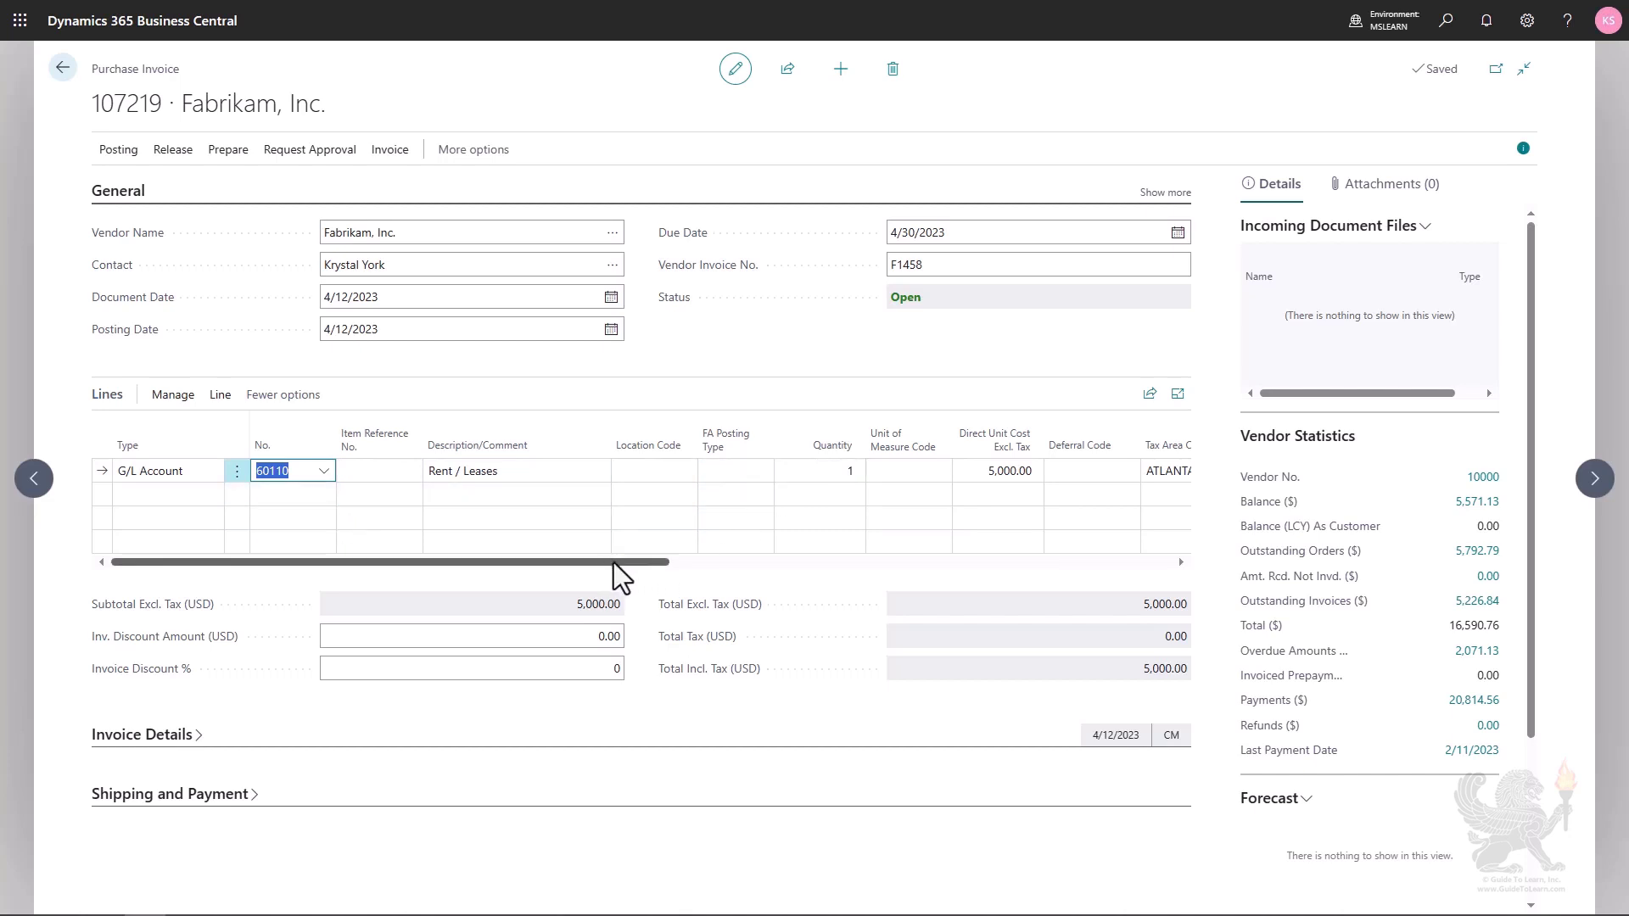
- Open the details of the BUILD allocation account from the Rent / Leases line and review its fixed account distribution
{"action": "left_click_drag", "start_coordinate": [614, 564], "coordinate": [1101, 588]}
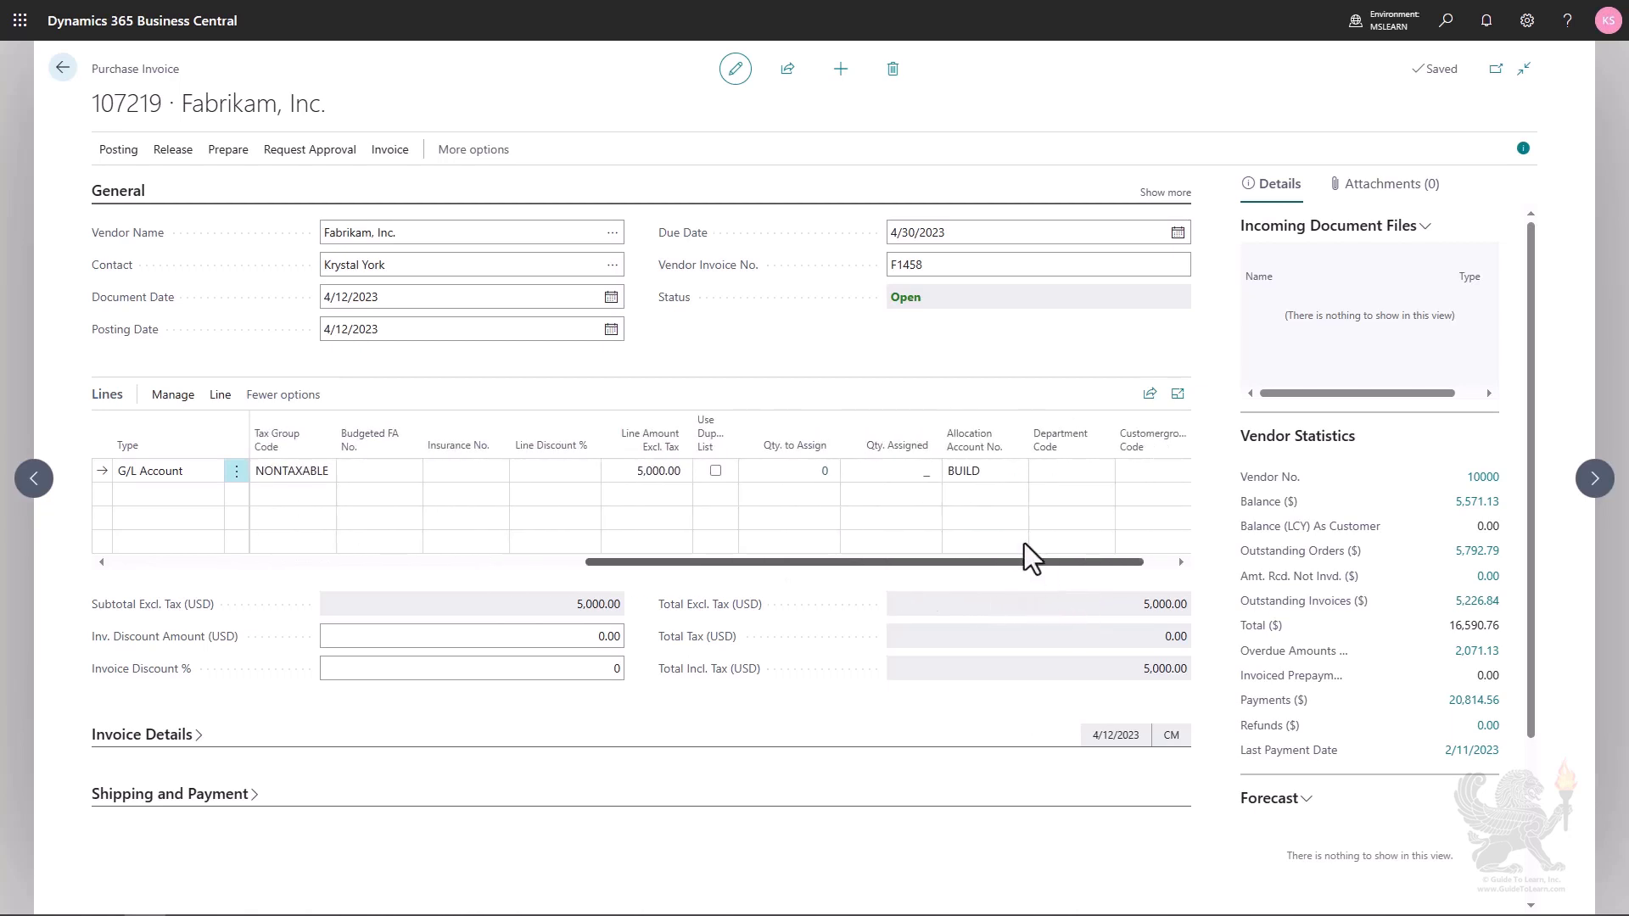
{"action": "left_click", "coordinate": [1015, 477]}
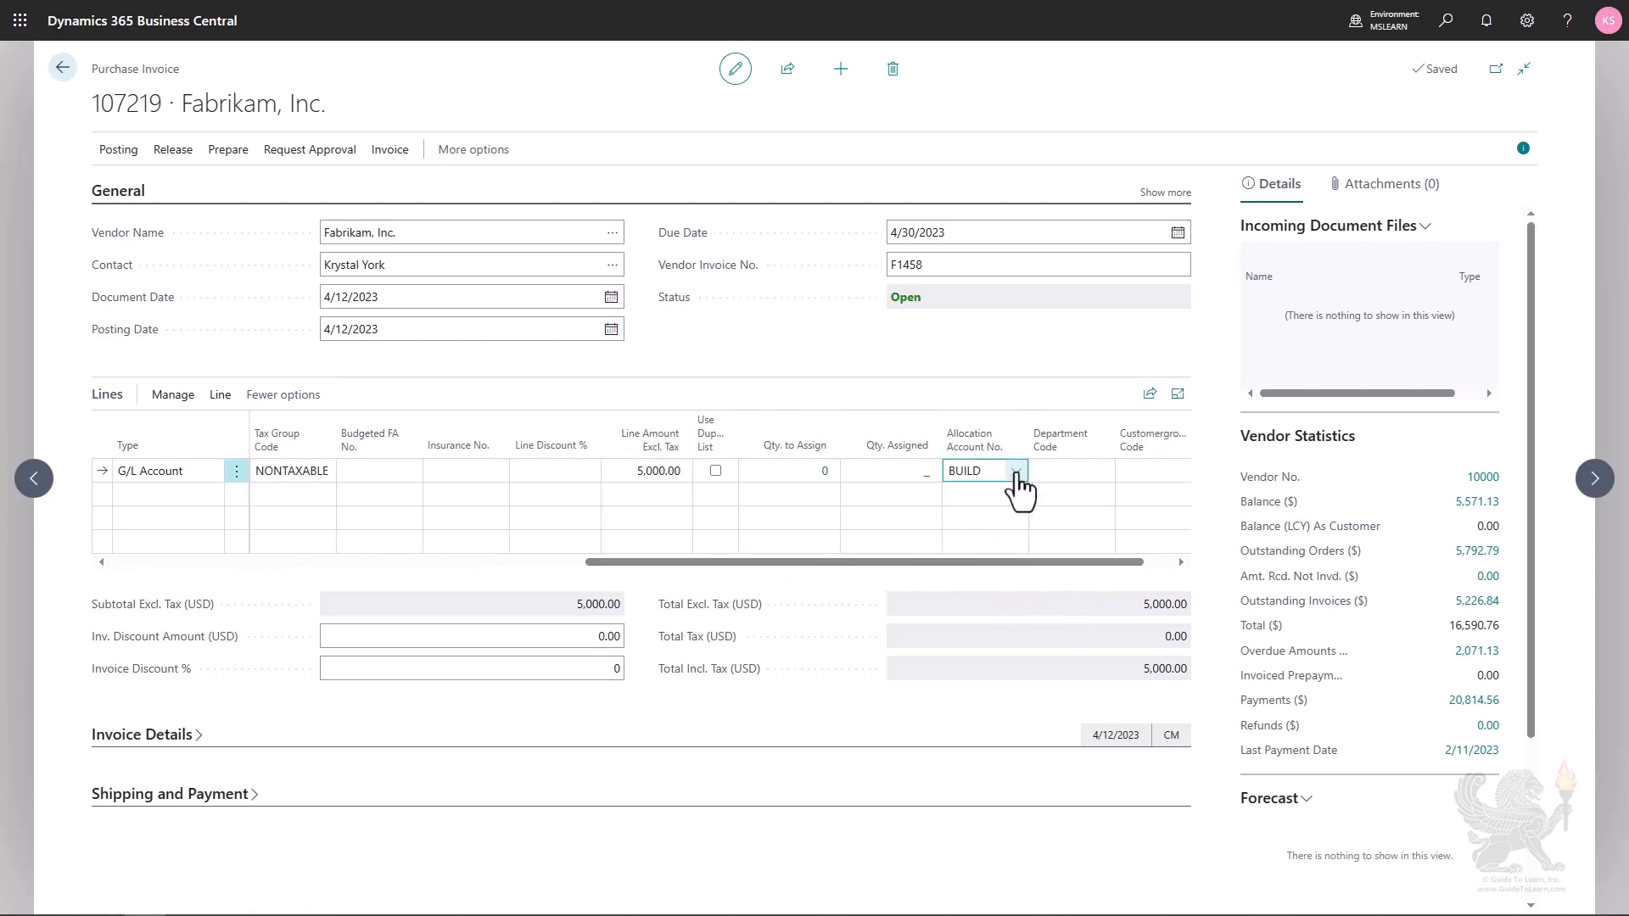
{"action": "left_click", "coordinate": [1016, 477]}
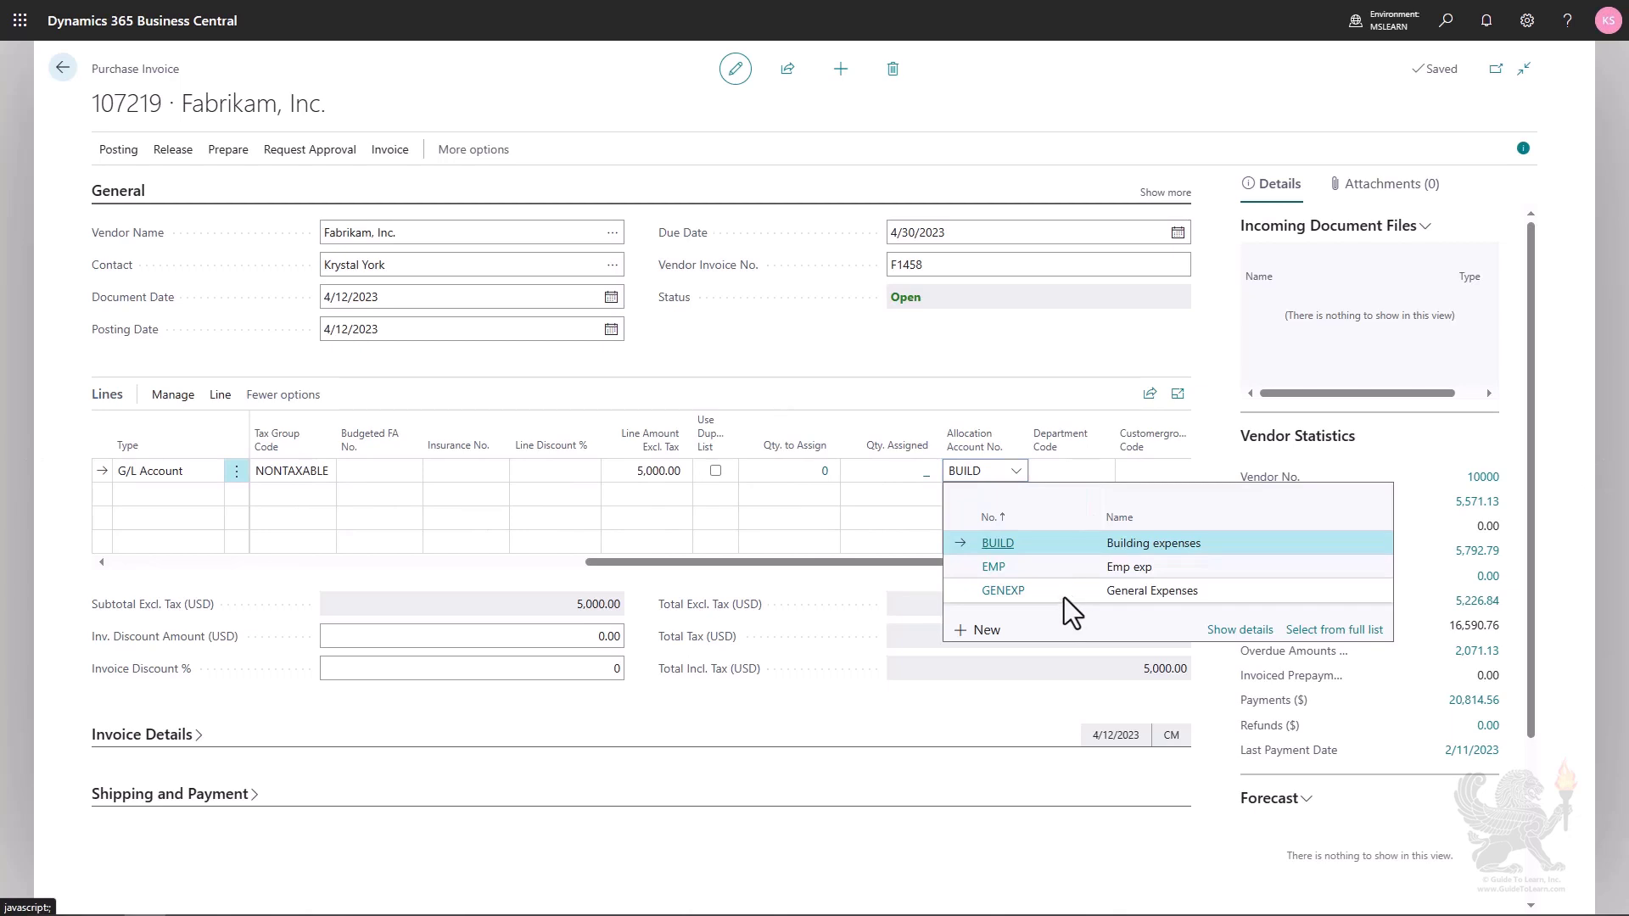
{"action": "left_click", "coordinate": [1235, 631]}
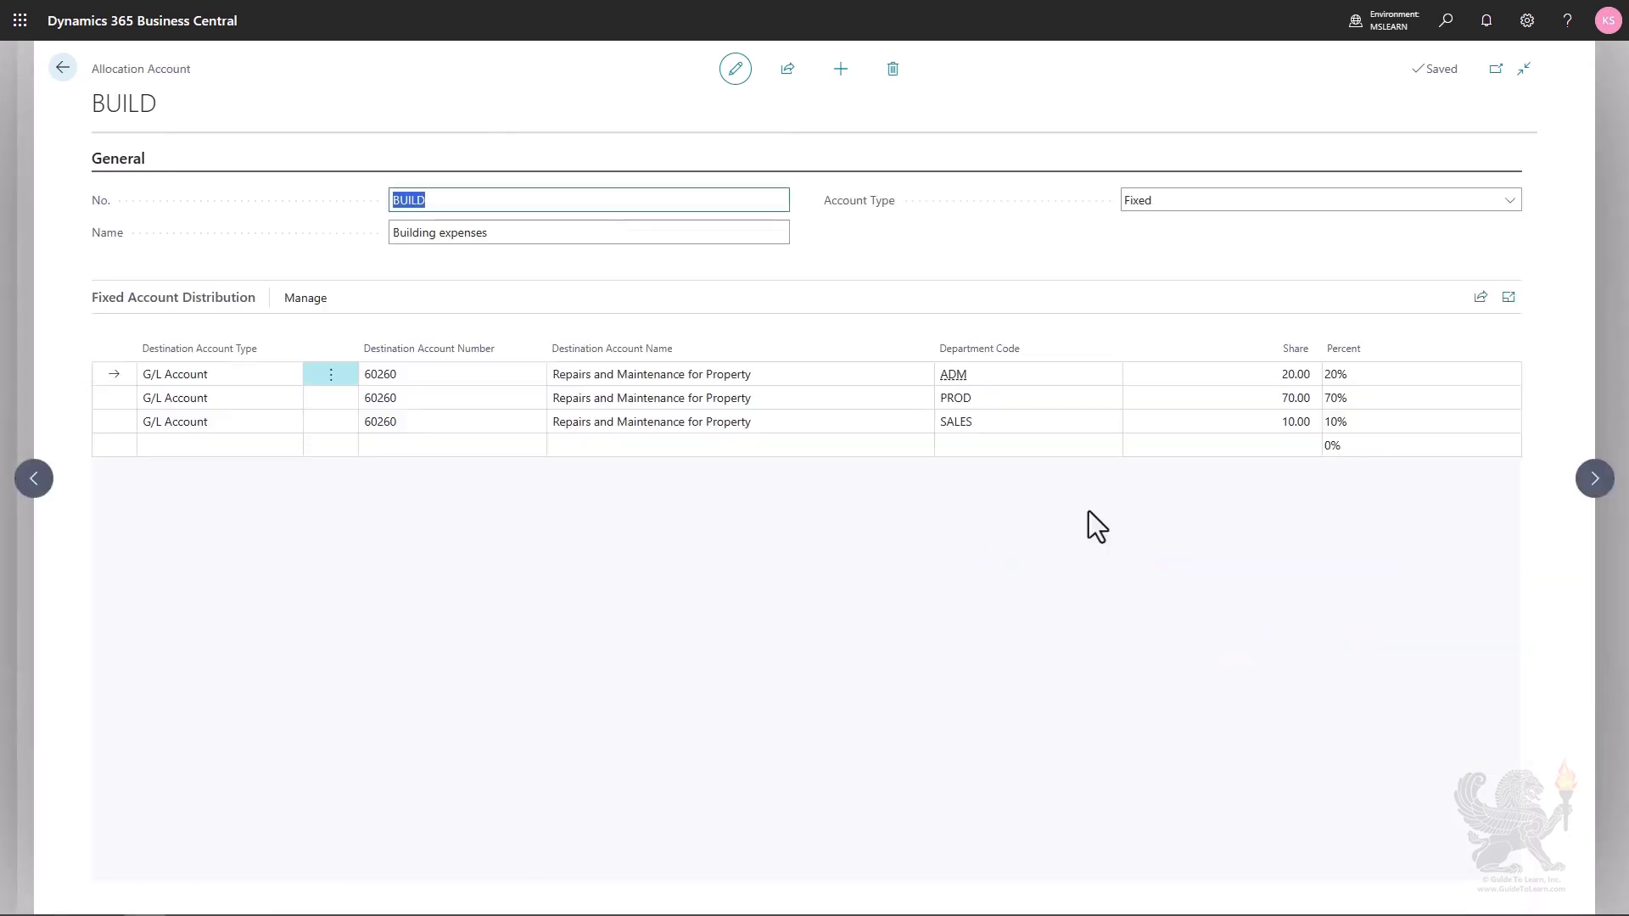
{"action": "left_click", "coordinate": [1591, 498]}
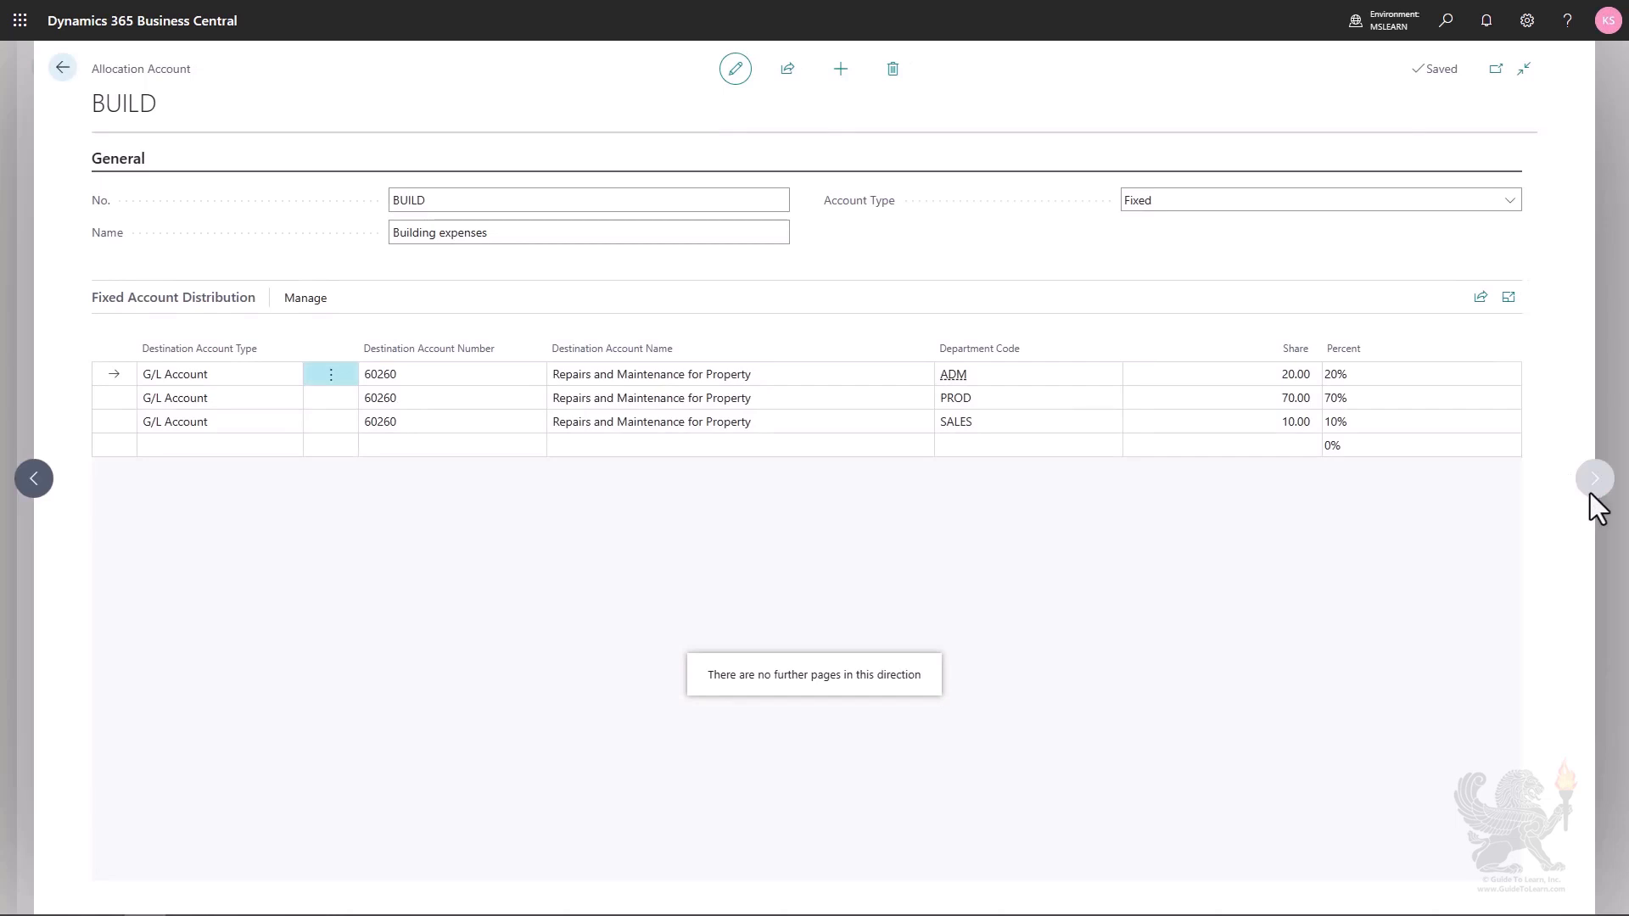
{"action": "key", "text": "Escape"}
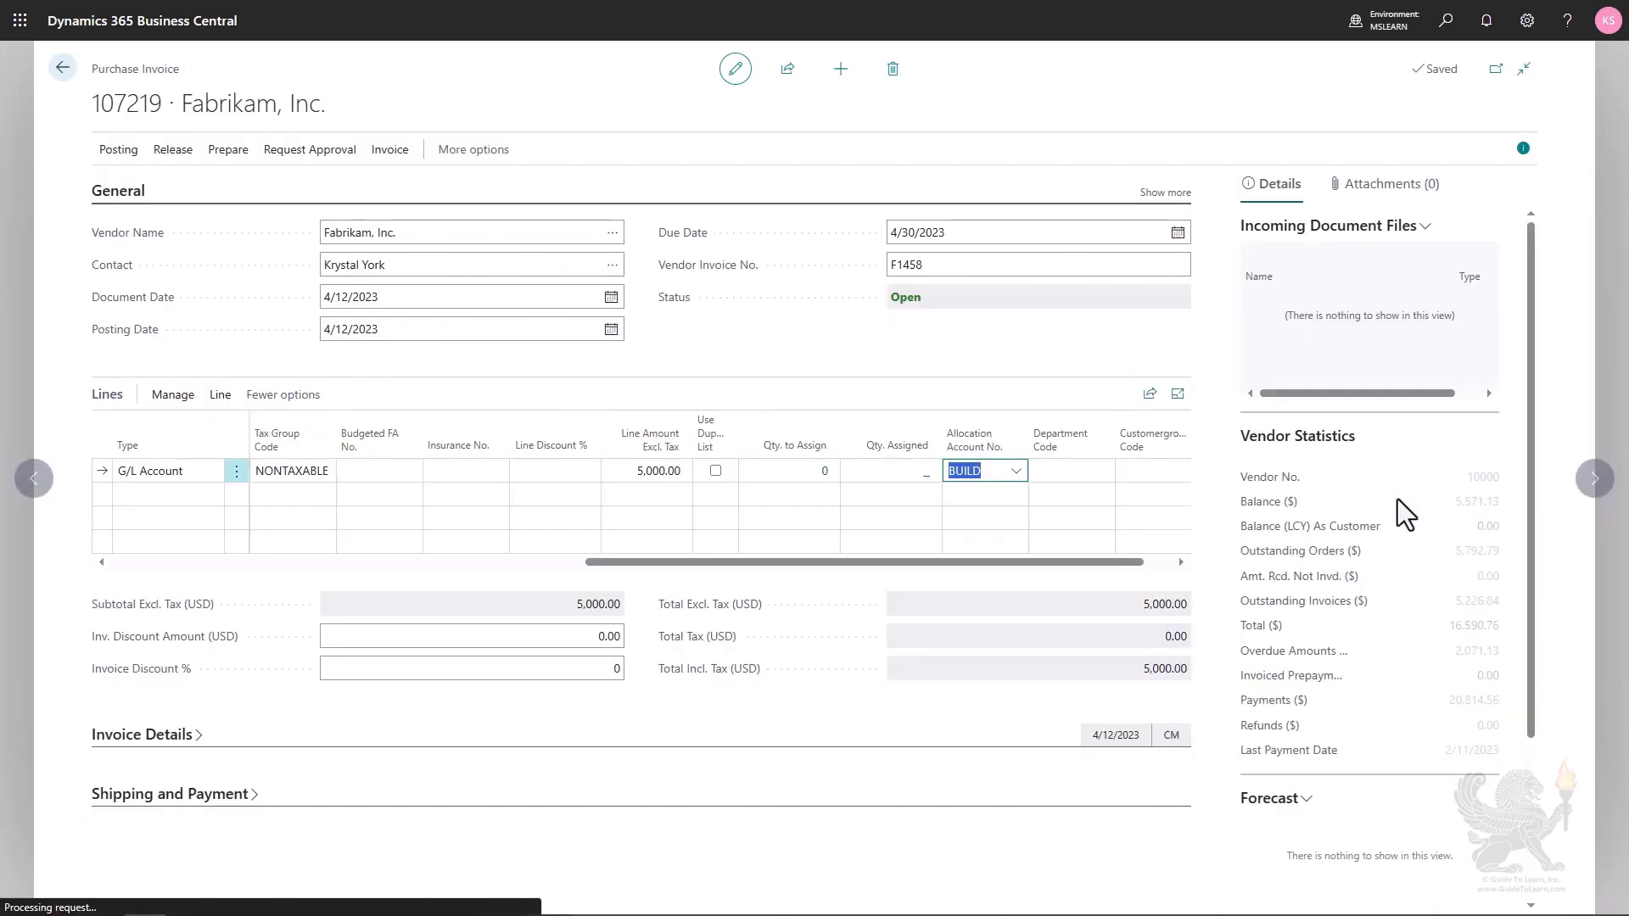
- Change the Rent / Leases line's allocation account to GENEXP and review that account's destination accounts and department shares
{"action": "type", "text": "g"}
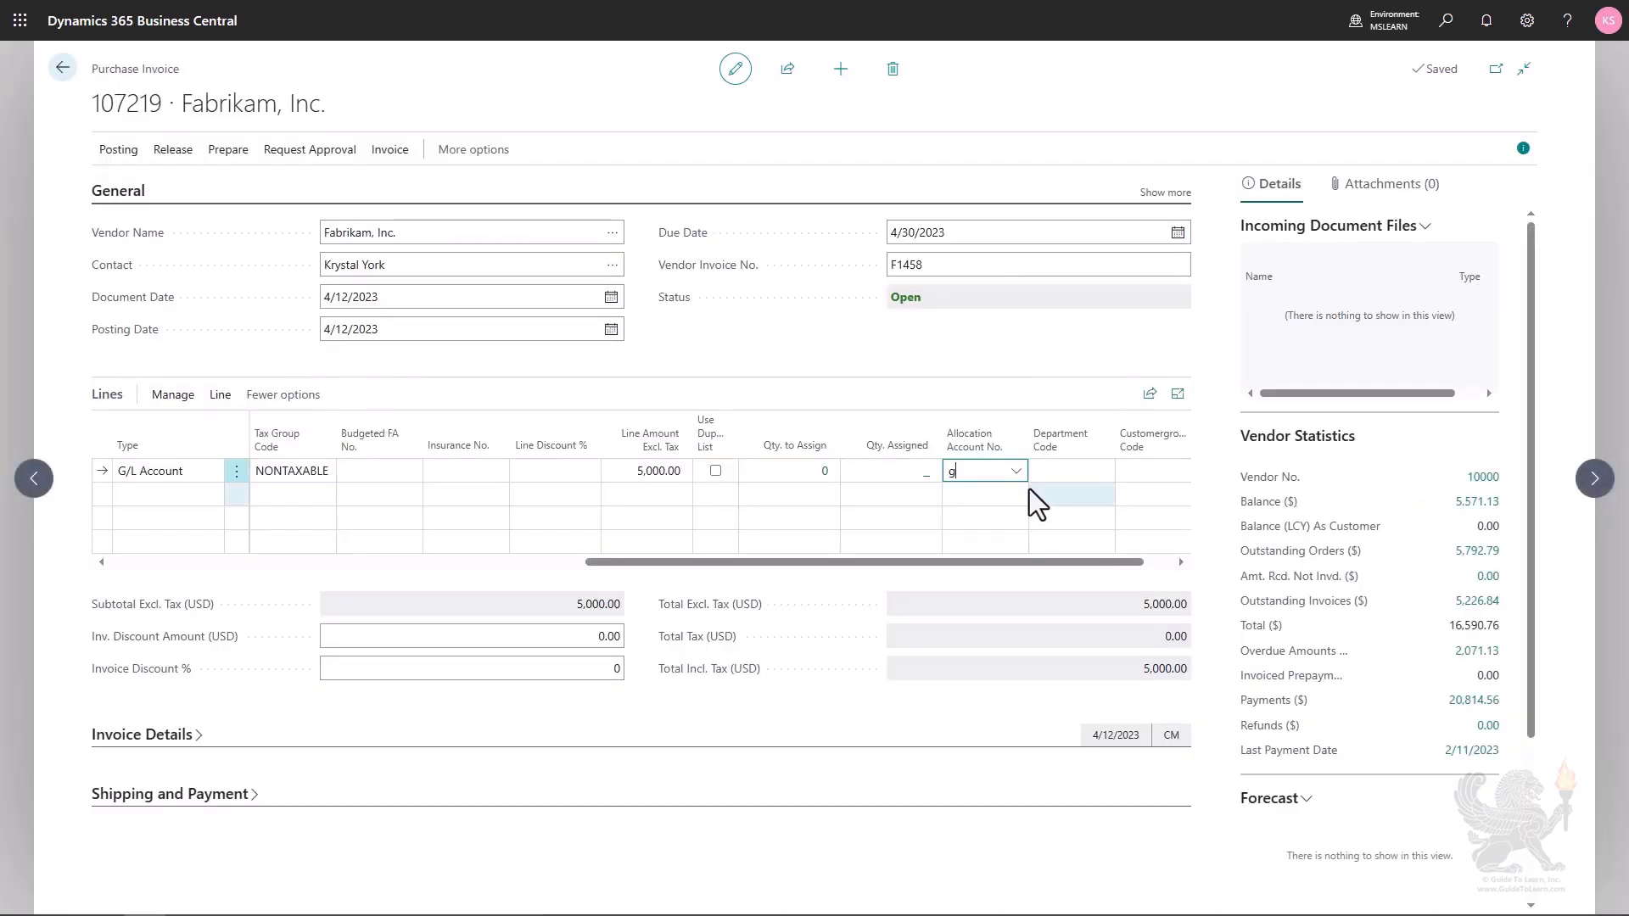
{"action": "key", "text": "Tab"}
{"action": "key", "text": "shift+Tab"}
{"action": "left_click", "coordinate": [1016, 472]}
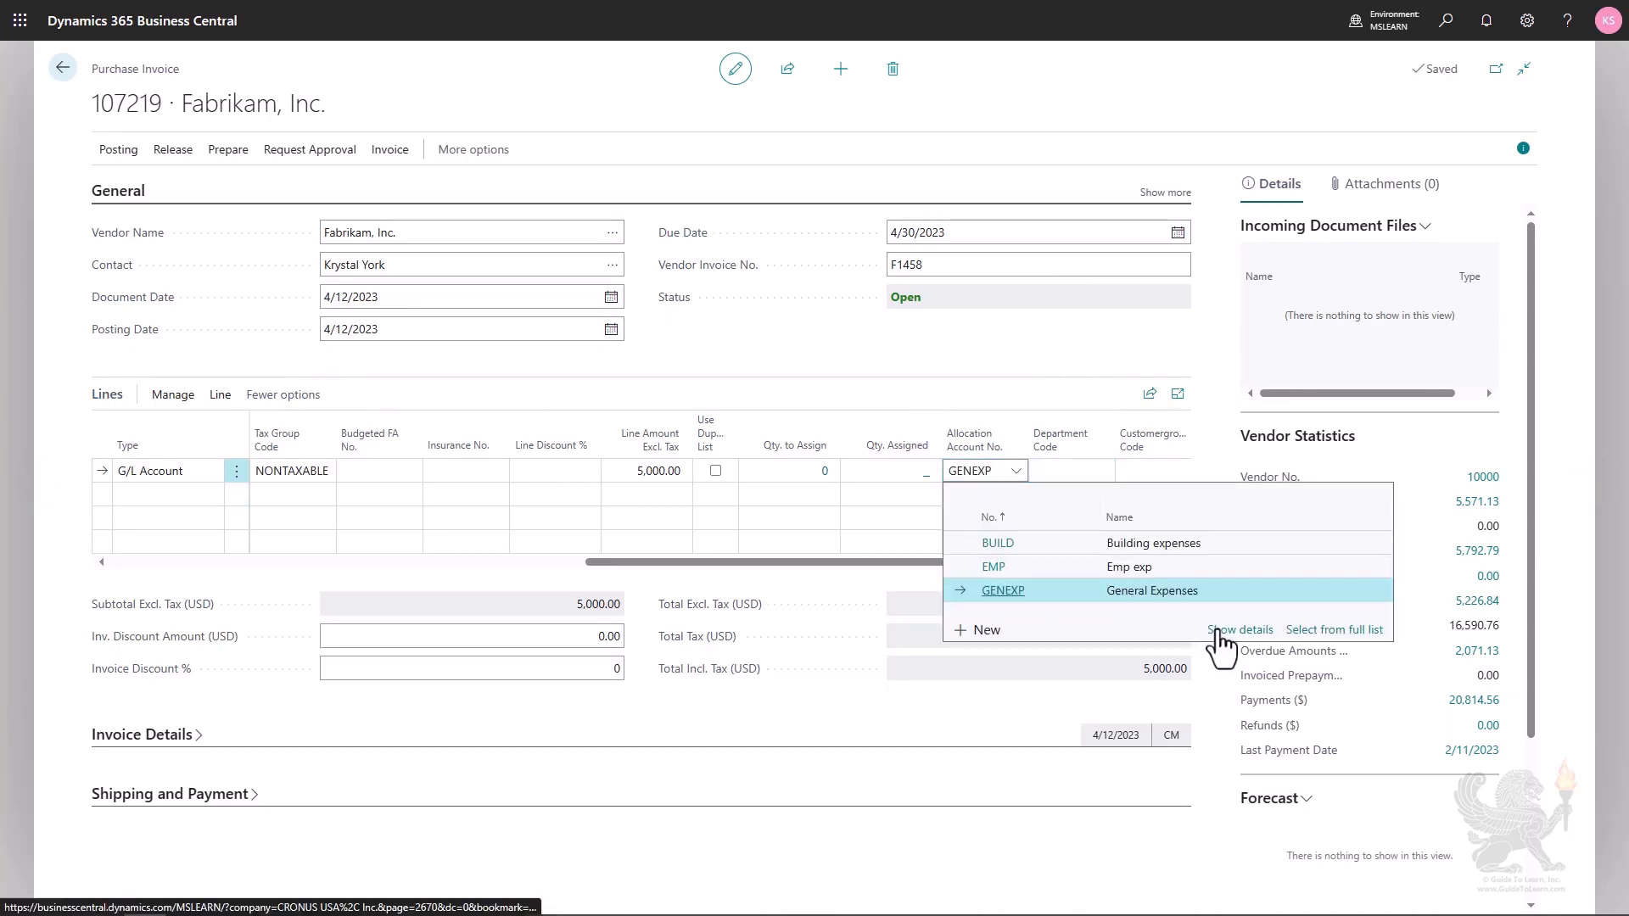
{"action": "left_click", "coordinate": [1218, 631]}
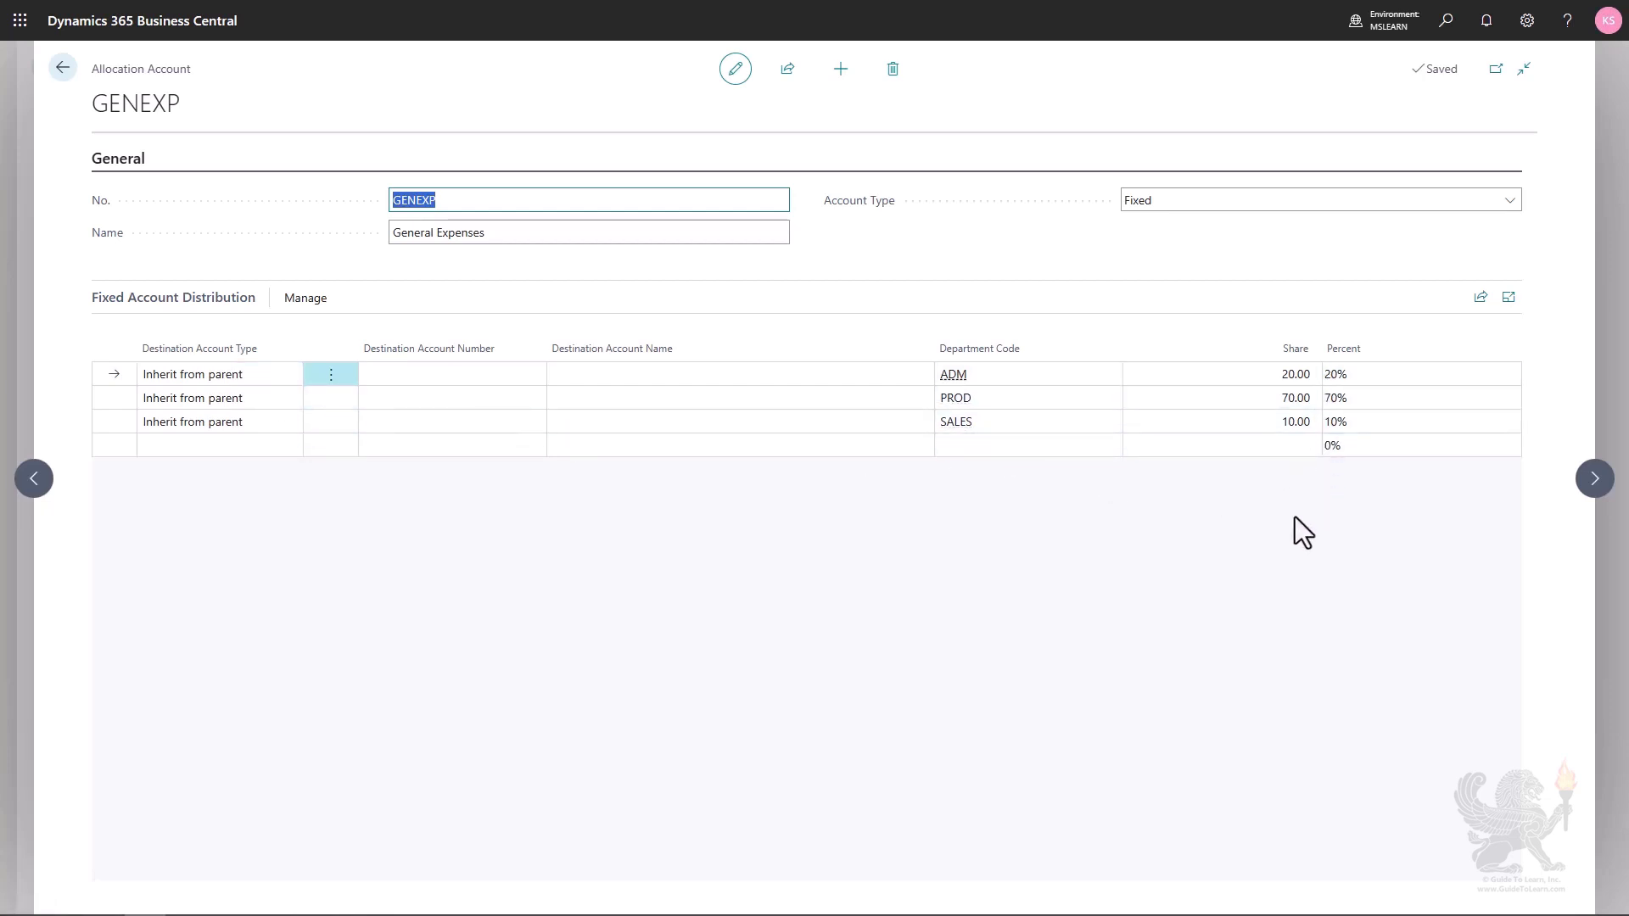
{"action": "key", "text": "Escape"}
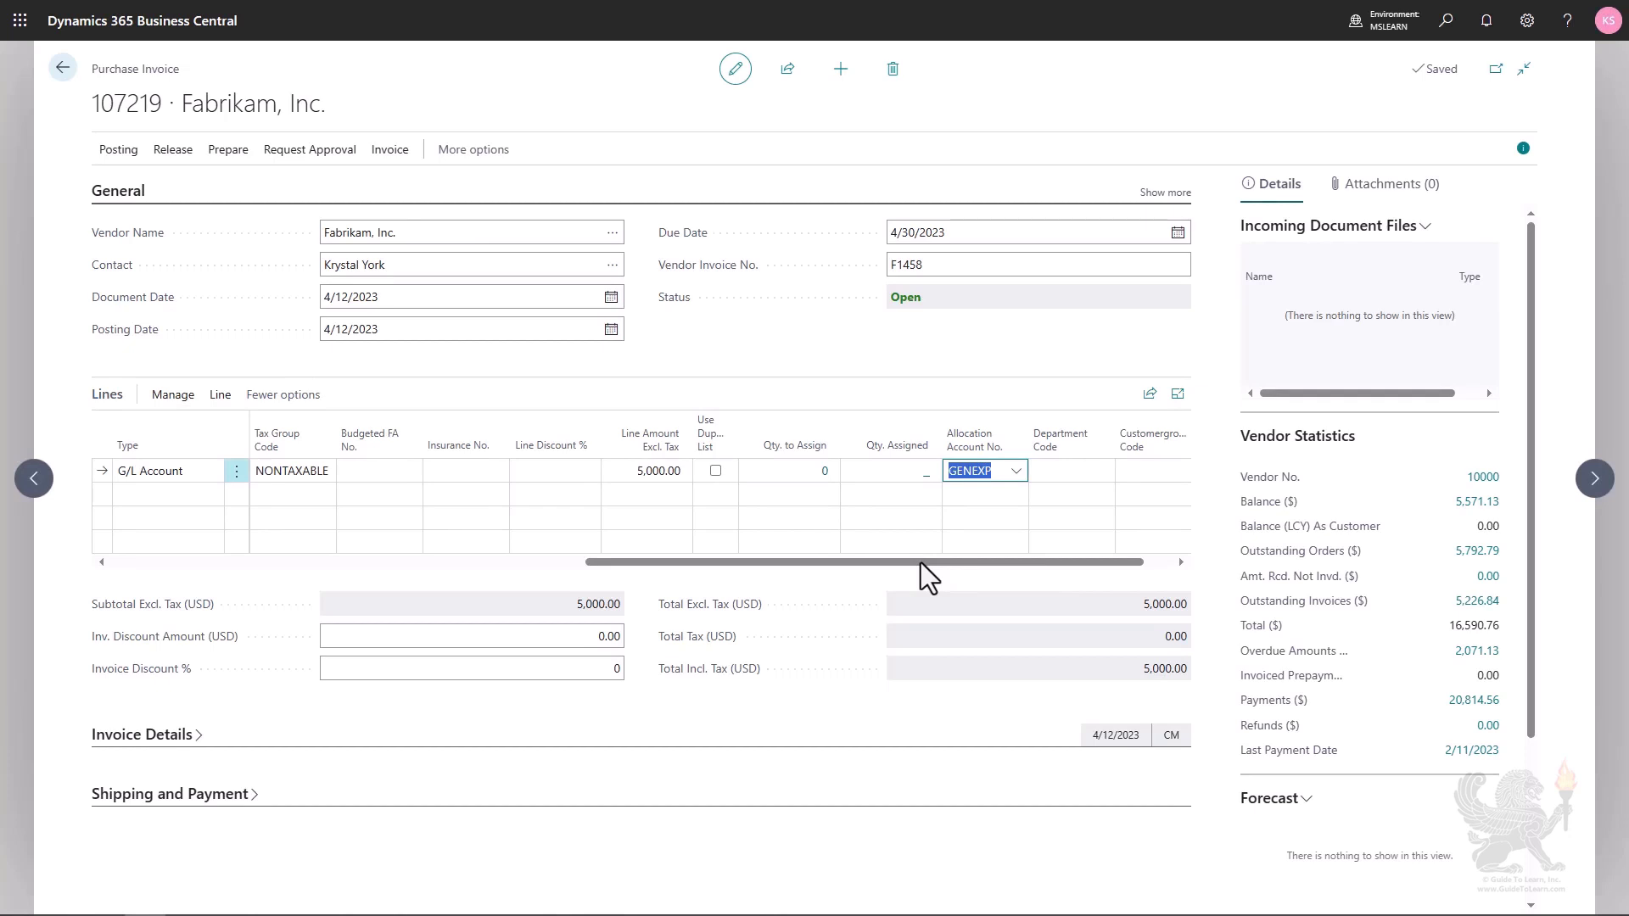
- Preview the posting of the rent invoice with GENEXP and examine the accounts, departments and amounts of its G/L entries
{"action": "left_click_drag", "start_coordinate": [920, 562], "coordinate": [155, 594]}
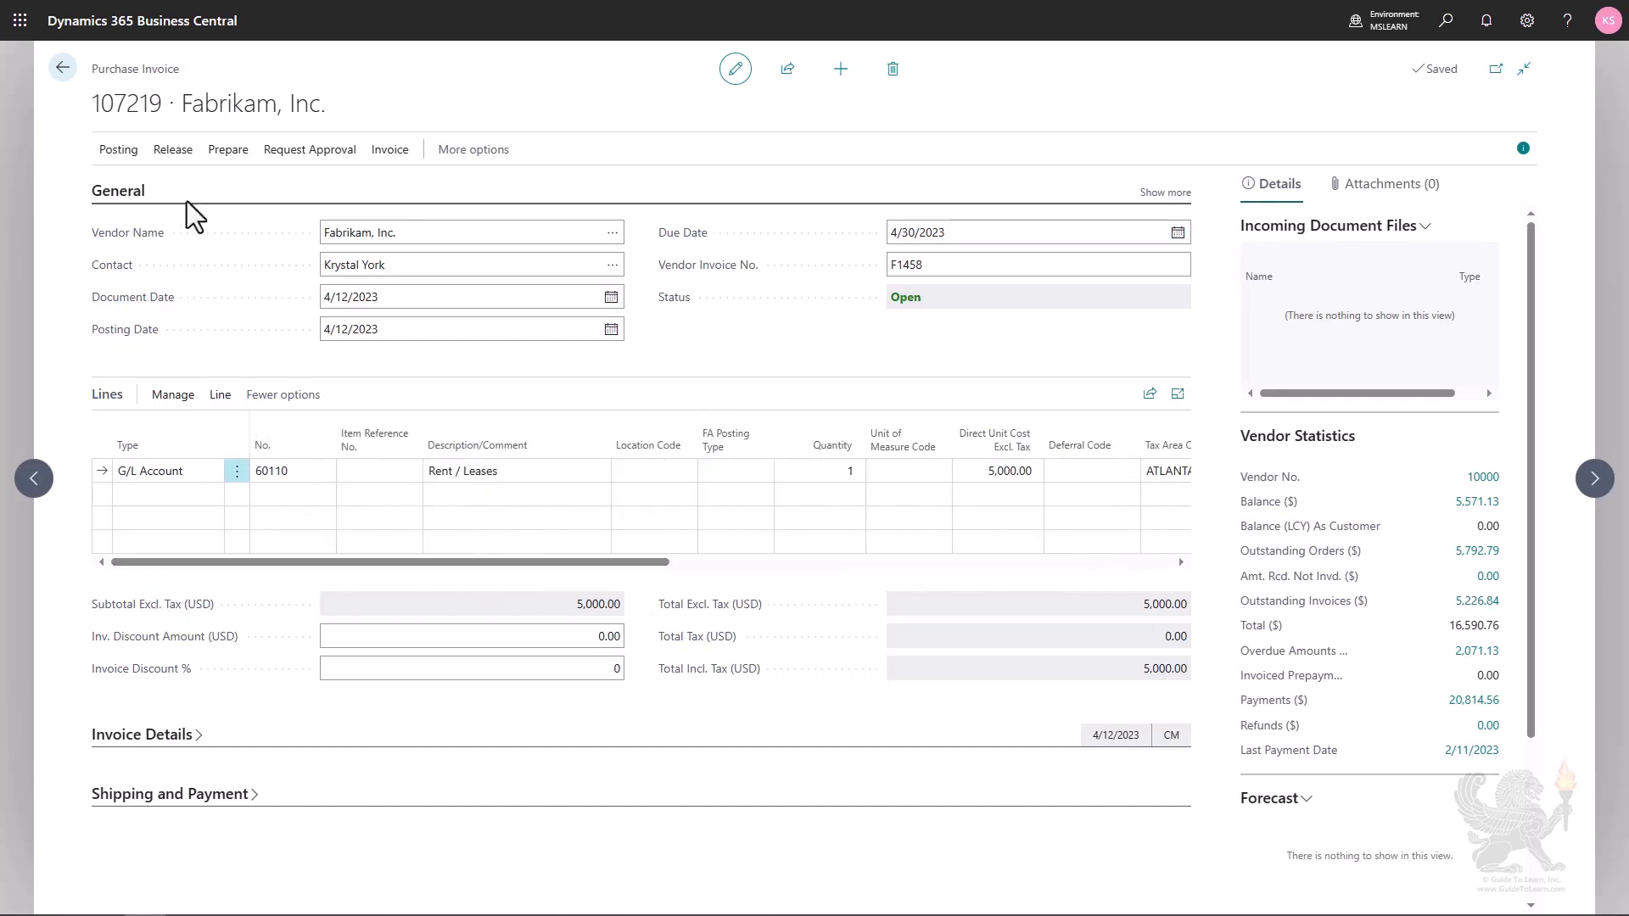
{"action": "left_click", "coordinate": [119, 151]}
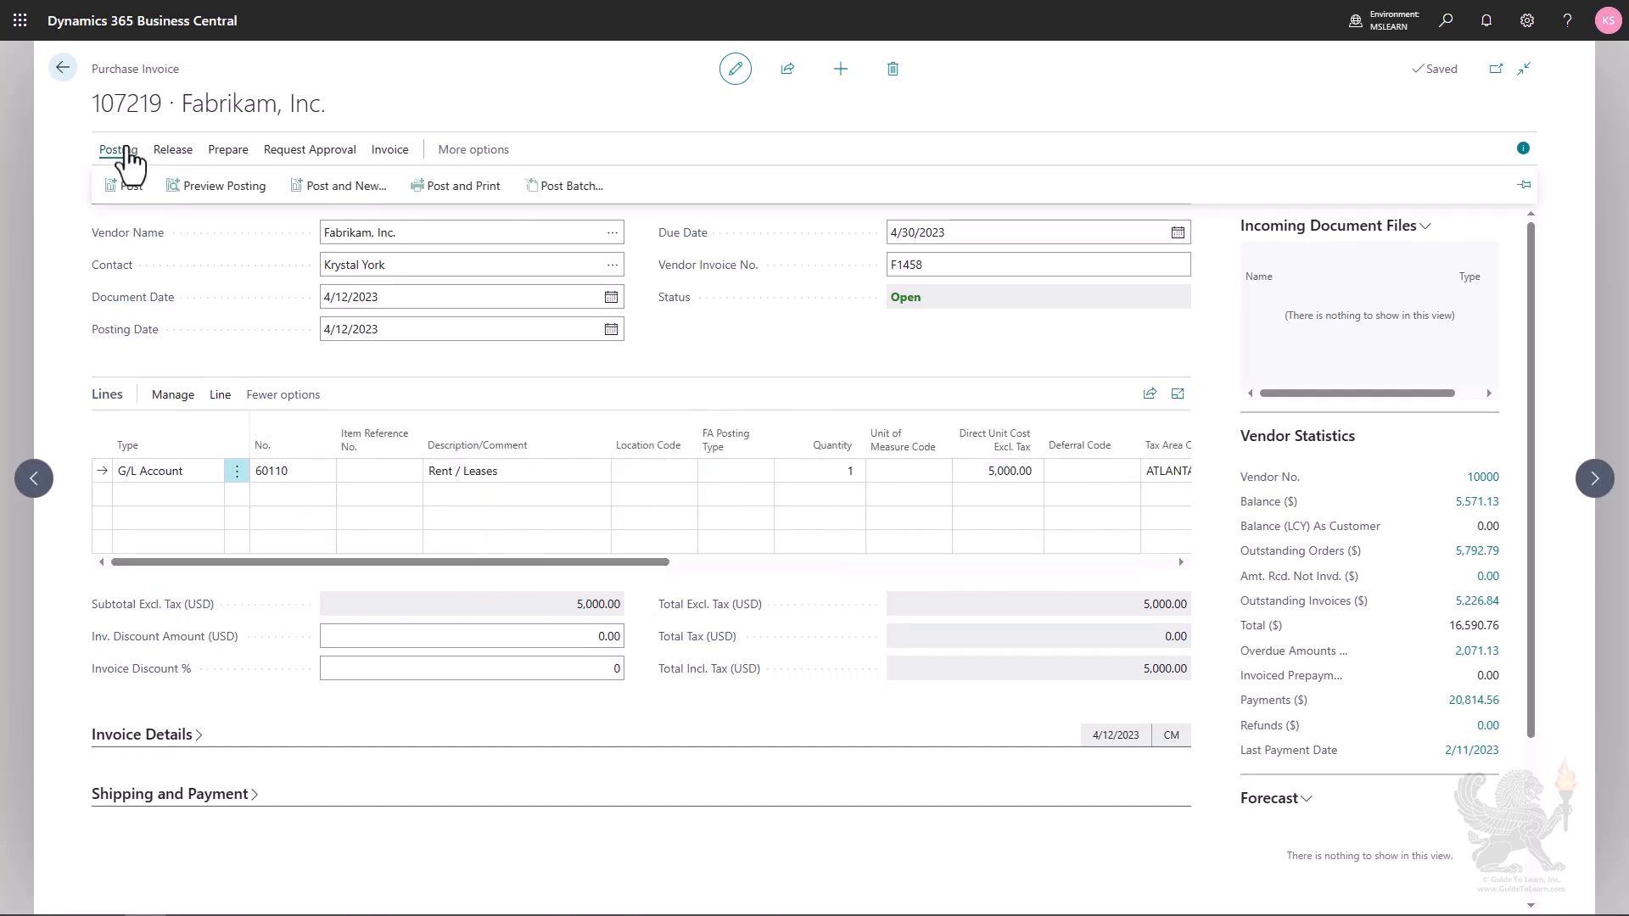
{"action": "left_click", "coordinate": [241, 188]}
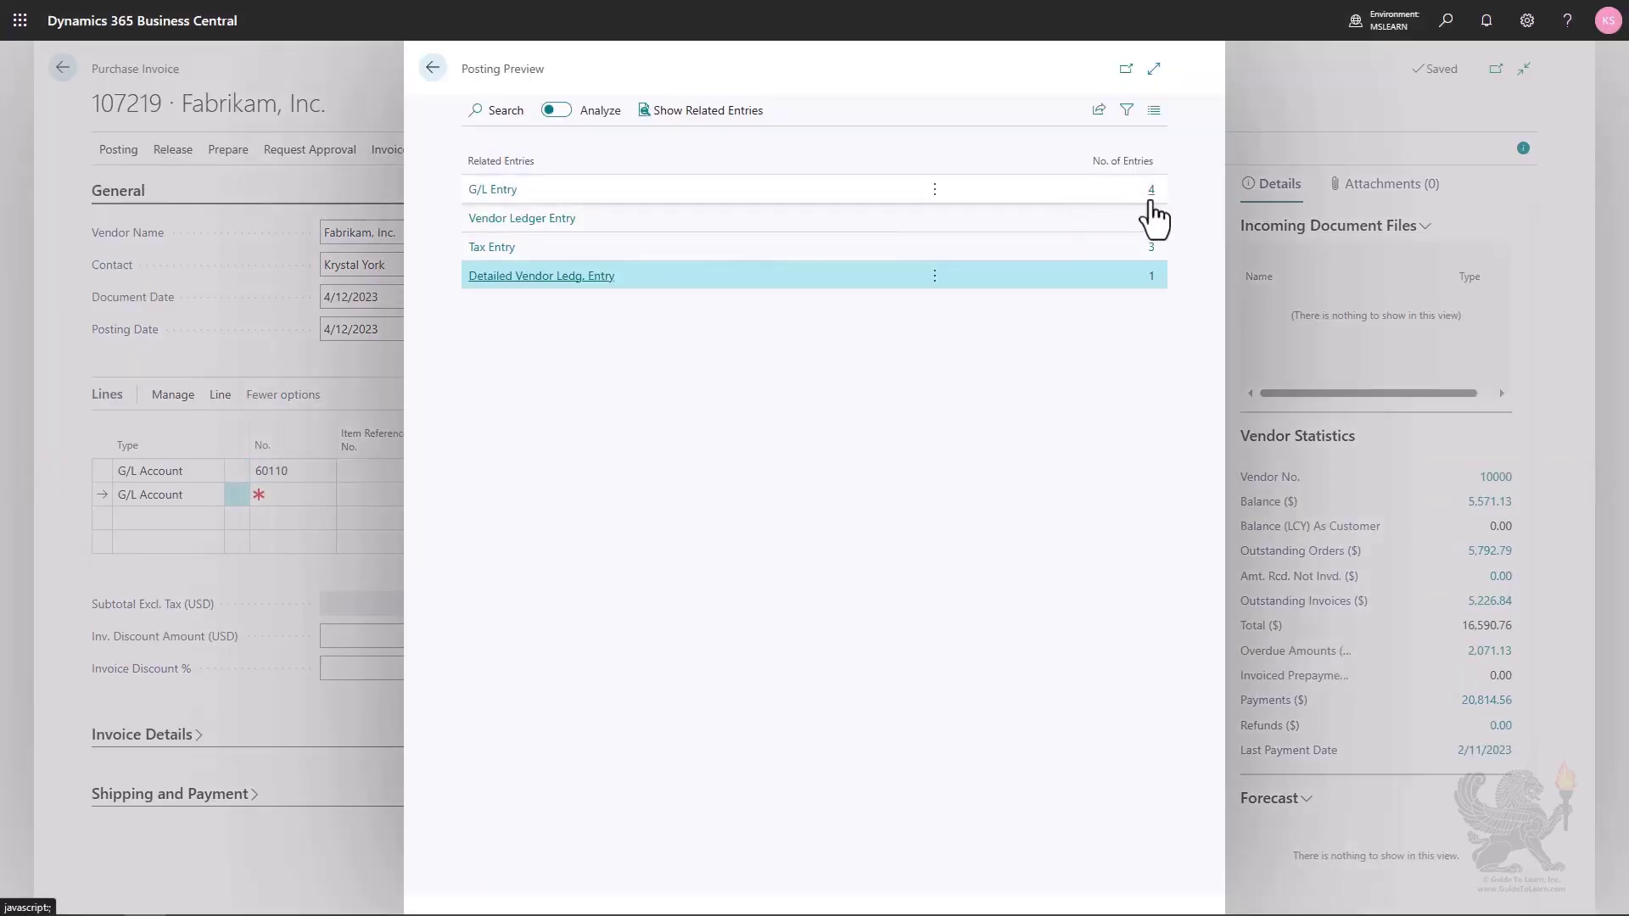
{"action": "left_click", "coordinate": [1151, 201]}
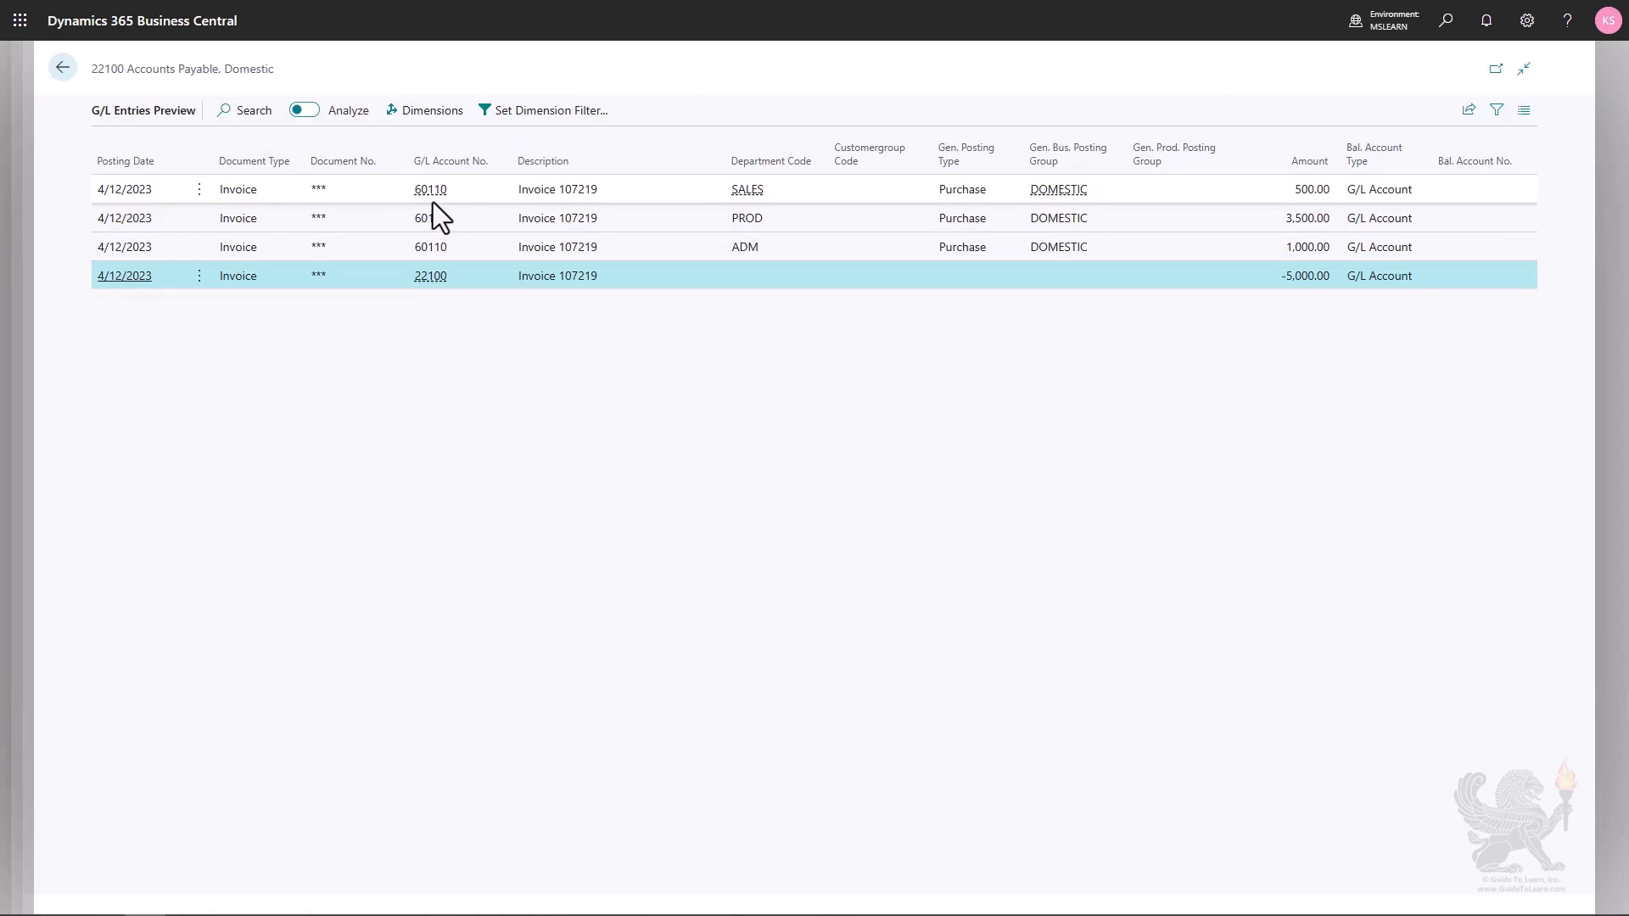
{"action": "key", "text": "Escape"}
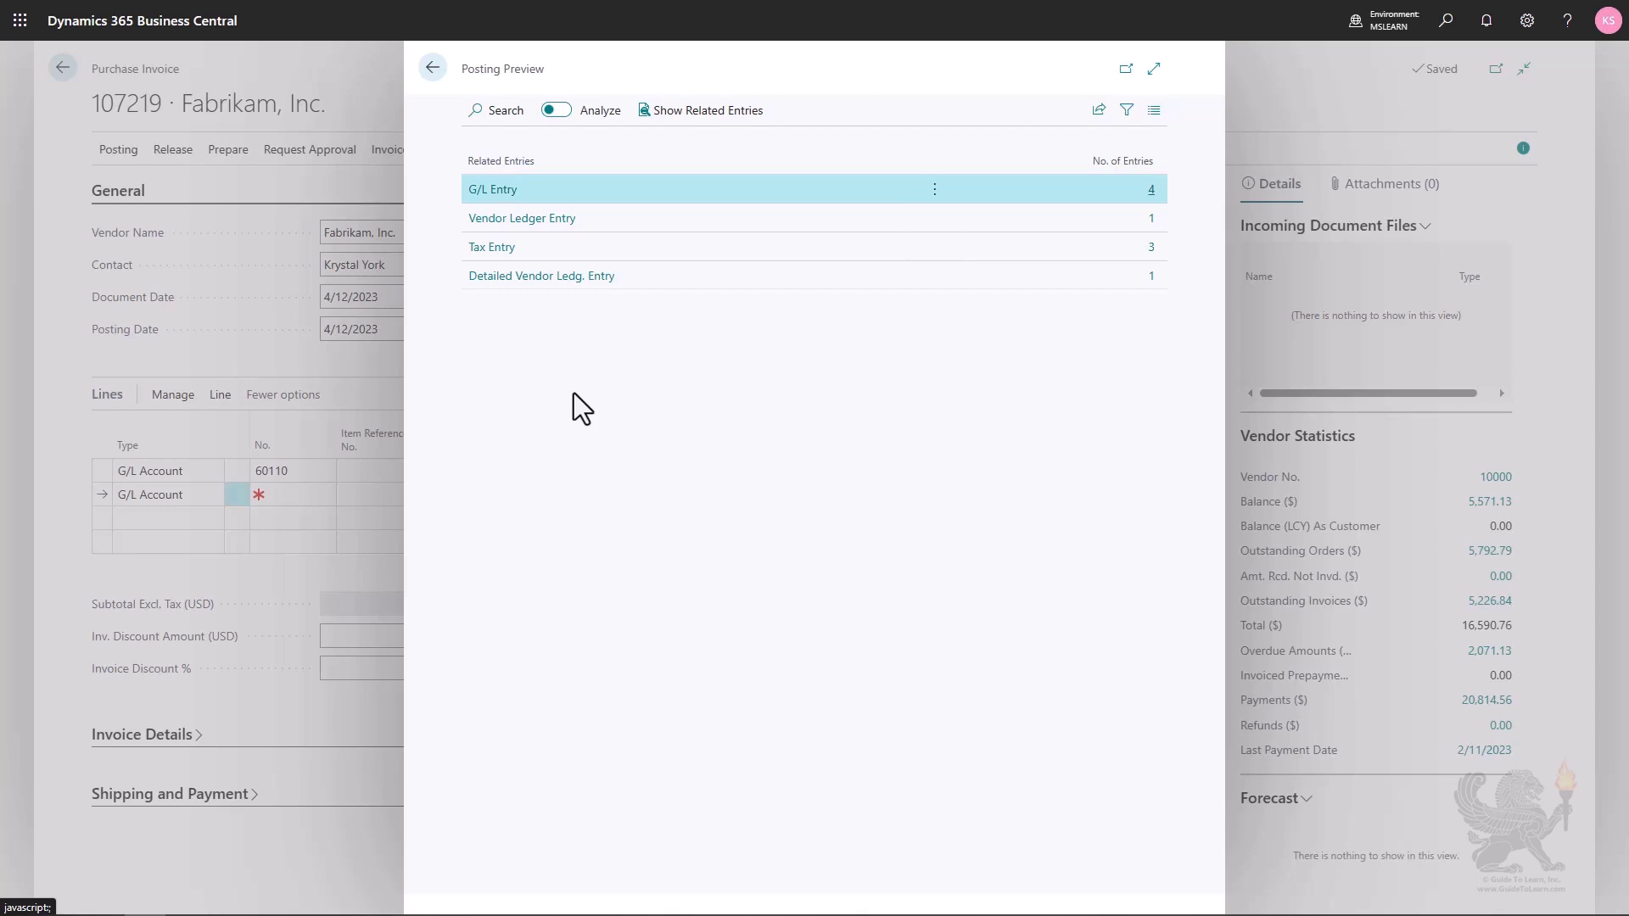
{"action": "key", "text": "Escape"}
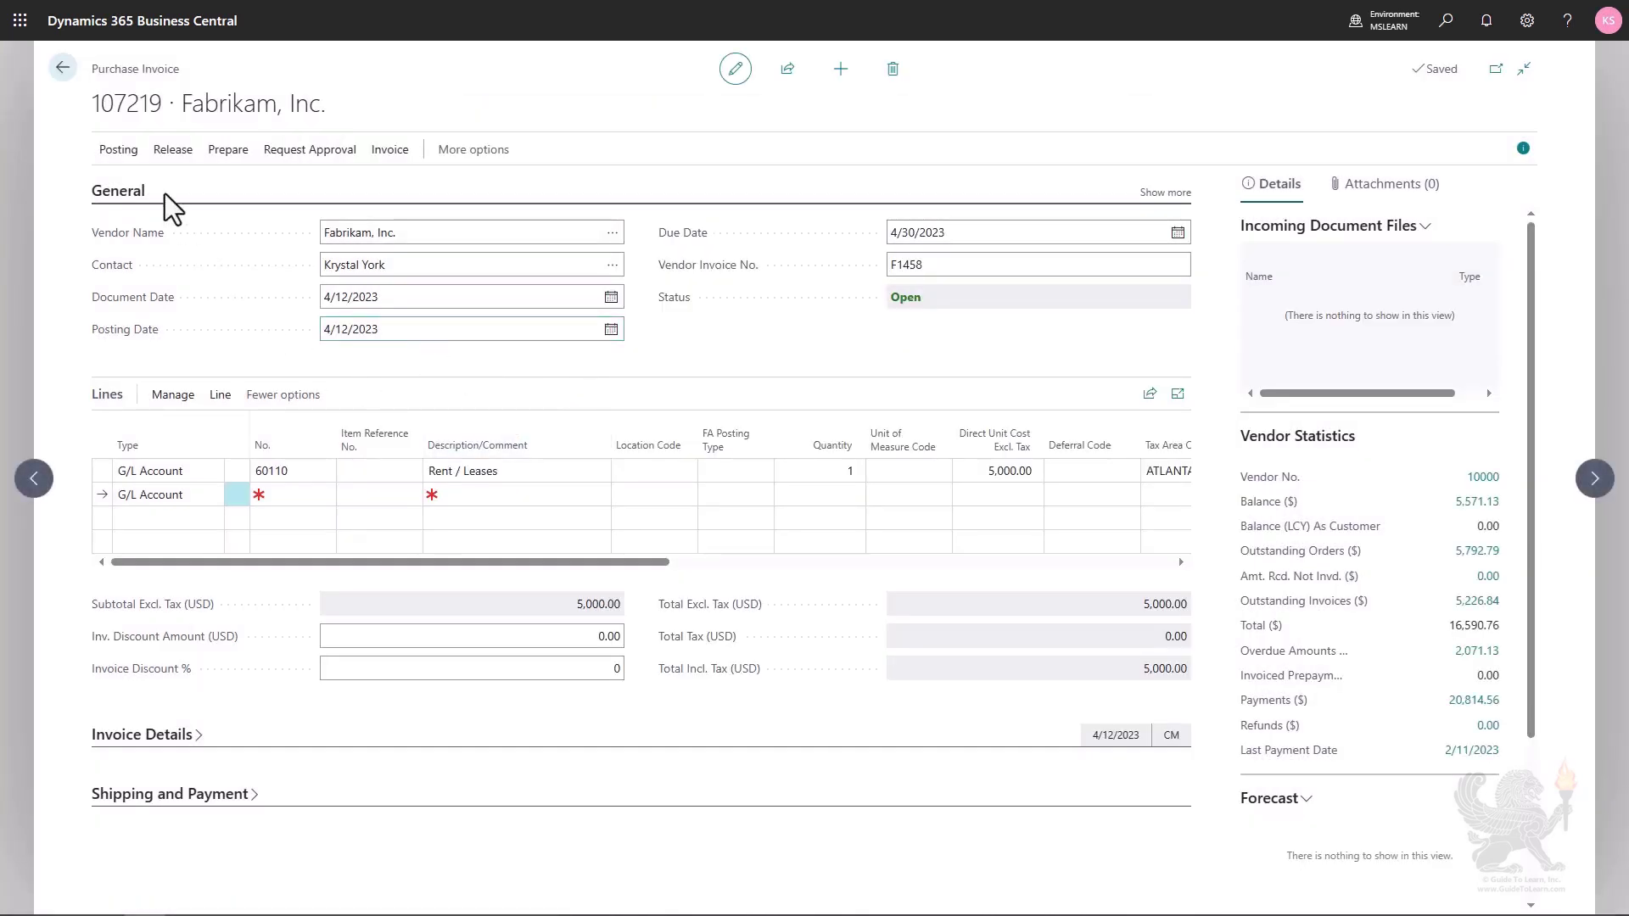
- Post the Fabrikam, Inc. rent invoice and open the posted purchase invoice
{"action": "left_click", "coordinate": [118, 154]}
{"action": "left_click", "coordinate": [132, 183]}
{"action": "left_click", "coordinate": [890, 518]}
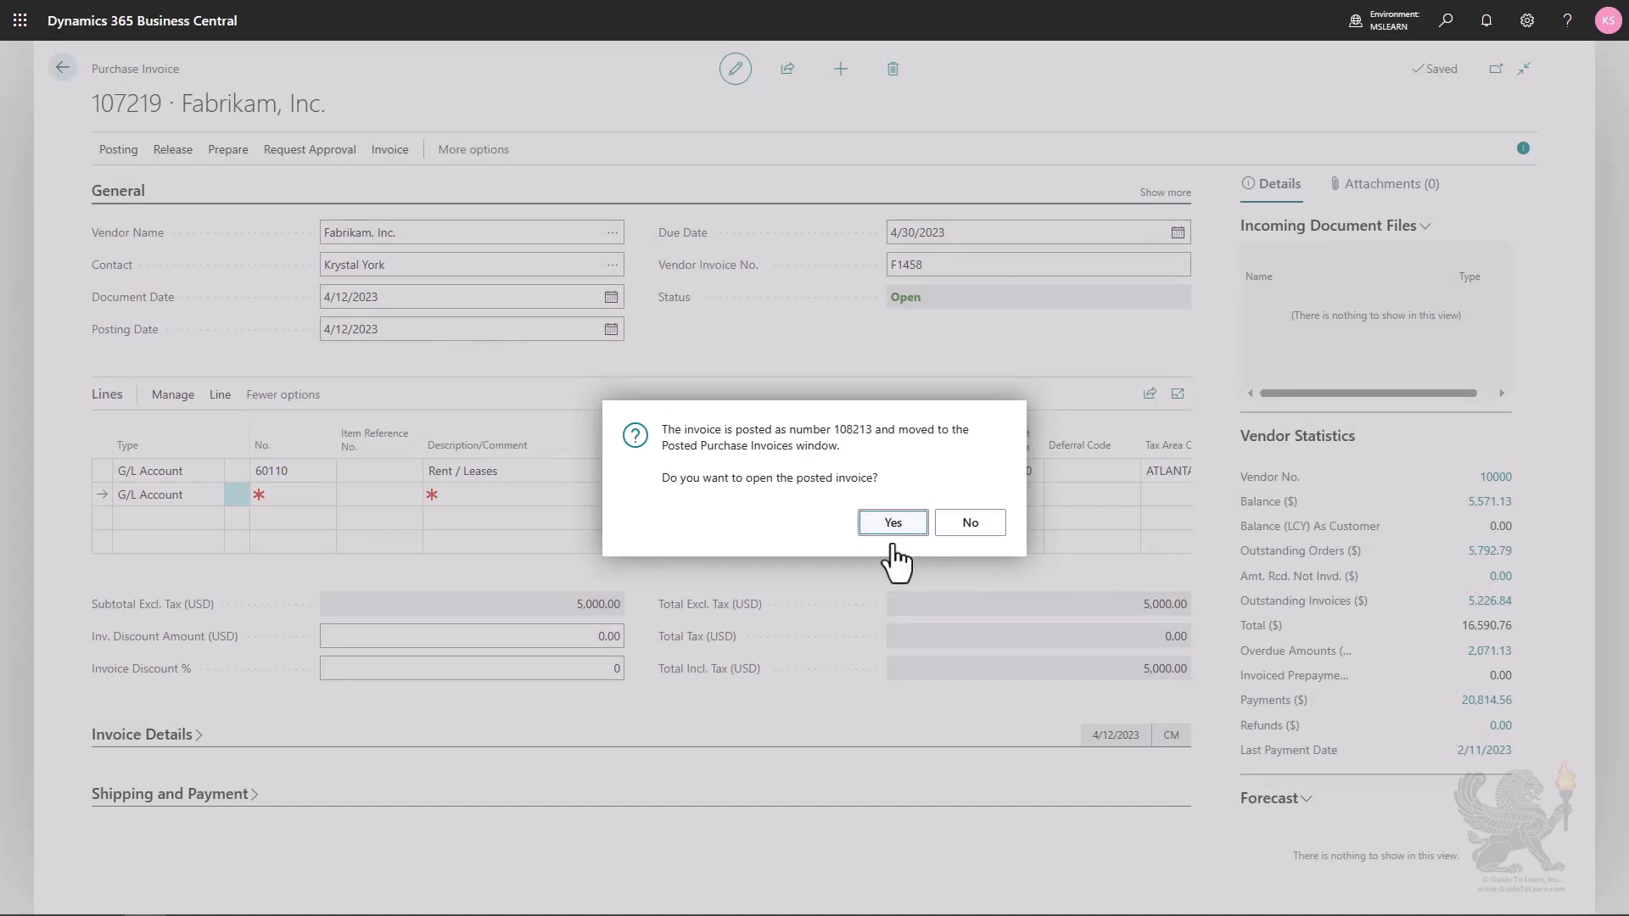
{"action": "left_click", "coordinate": [893, 531]}
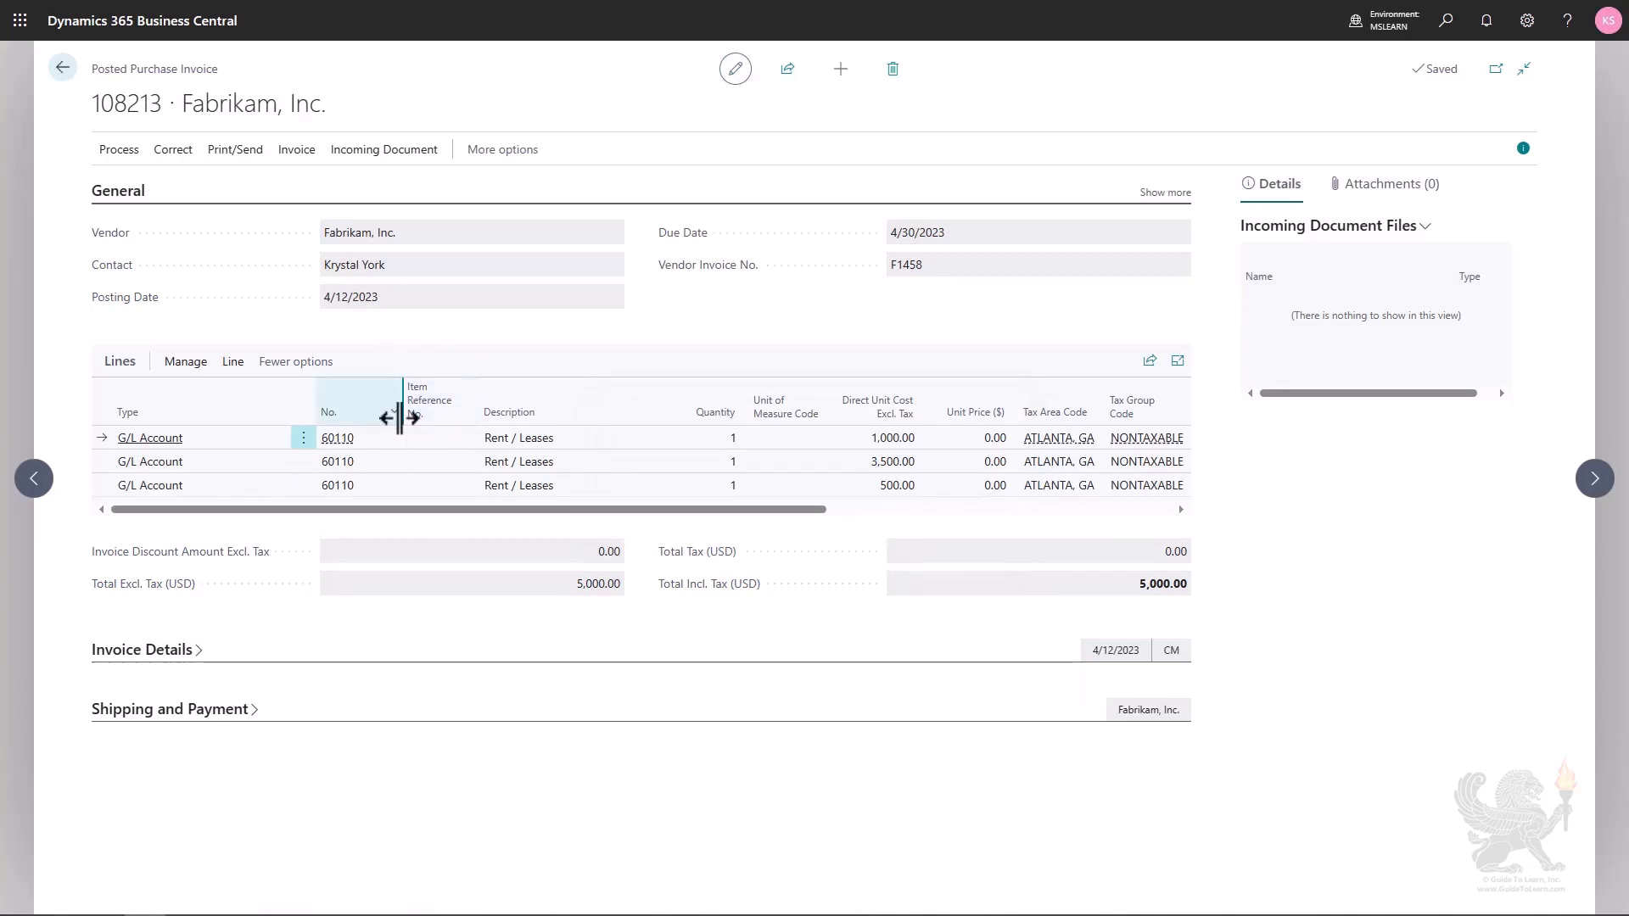
- Find the entries related to the posted rent invoice and open its G/L entries
{"action": "left_click", "coordinate": [114, 153]}
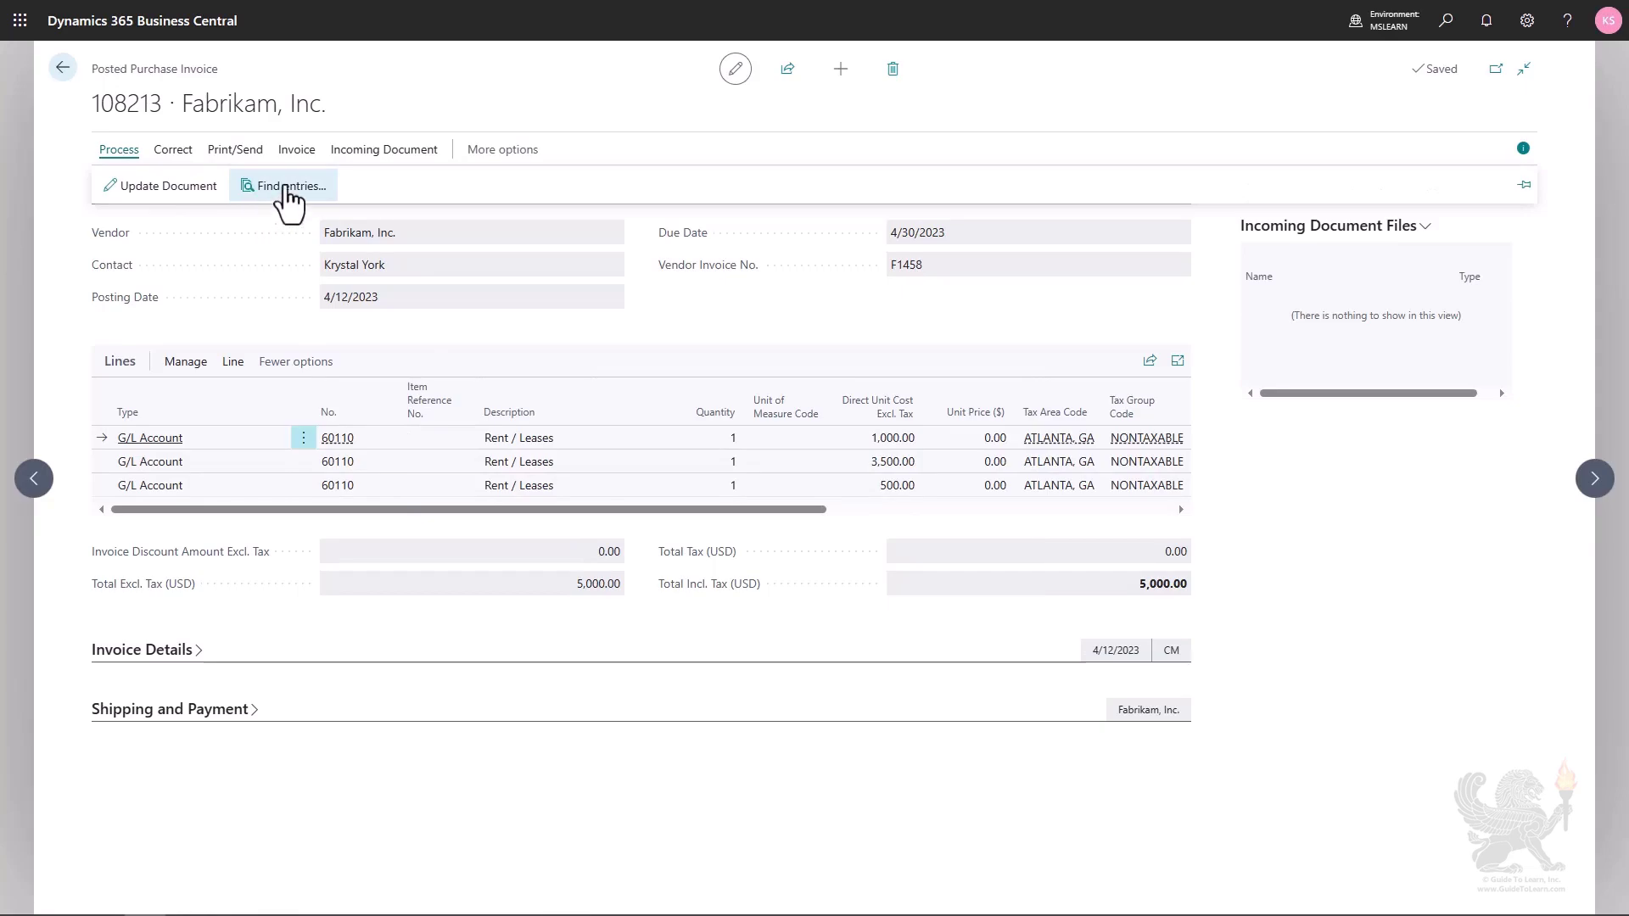
{"action": "left_click", "coordinate": [287, 188]}
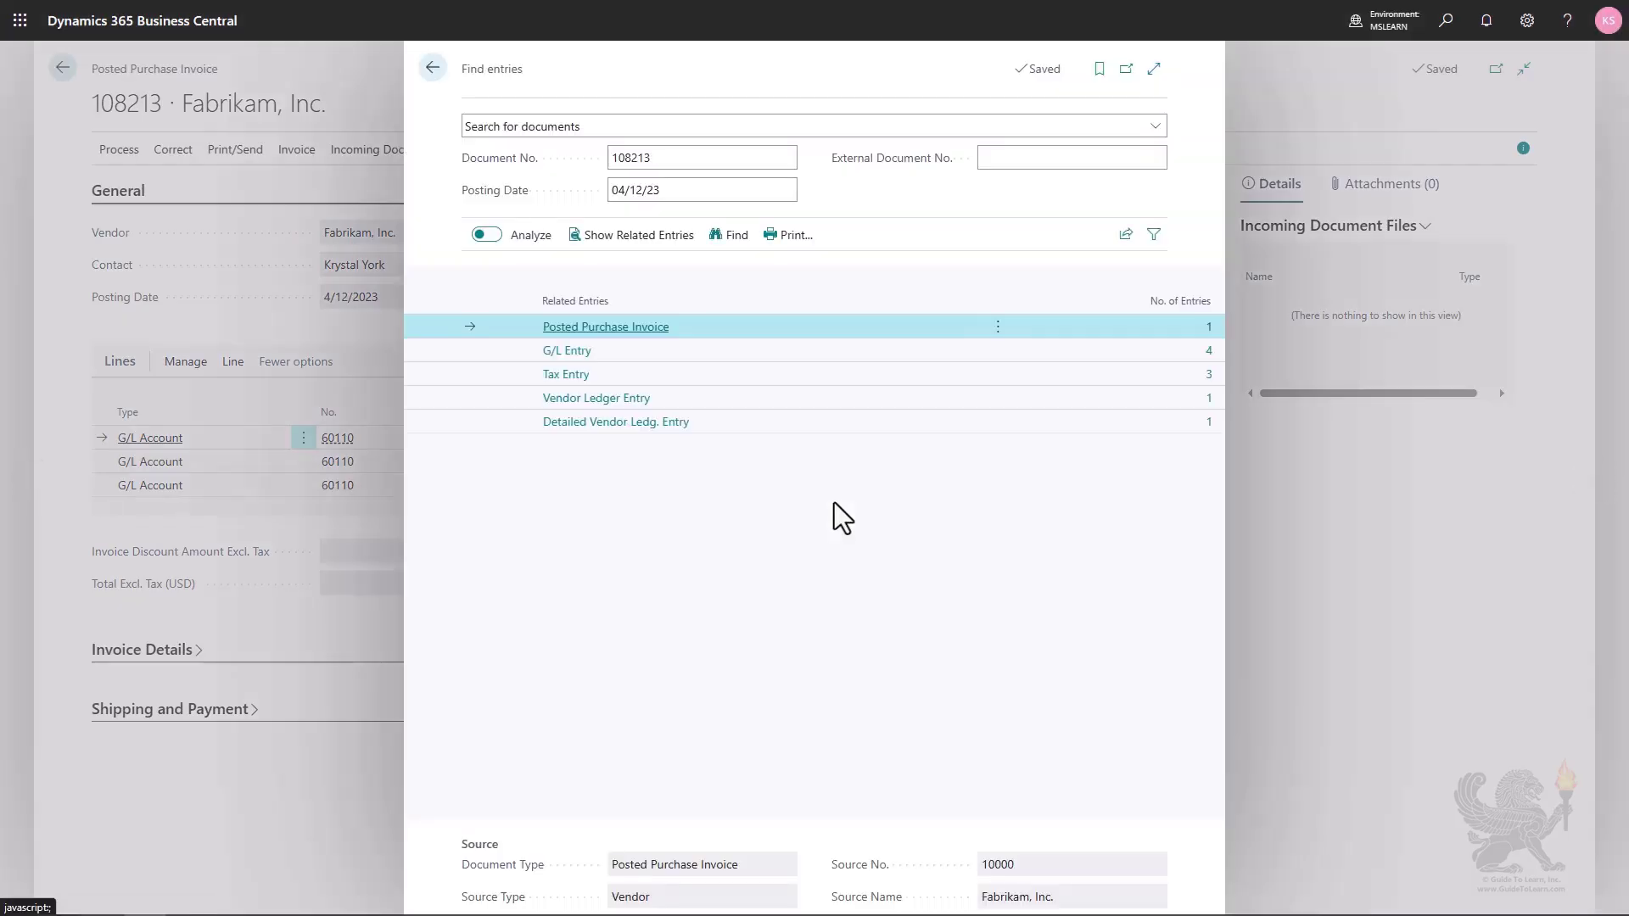
{"action": "left_click", "coordinate": [1196, 352]}
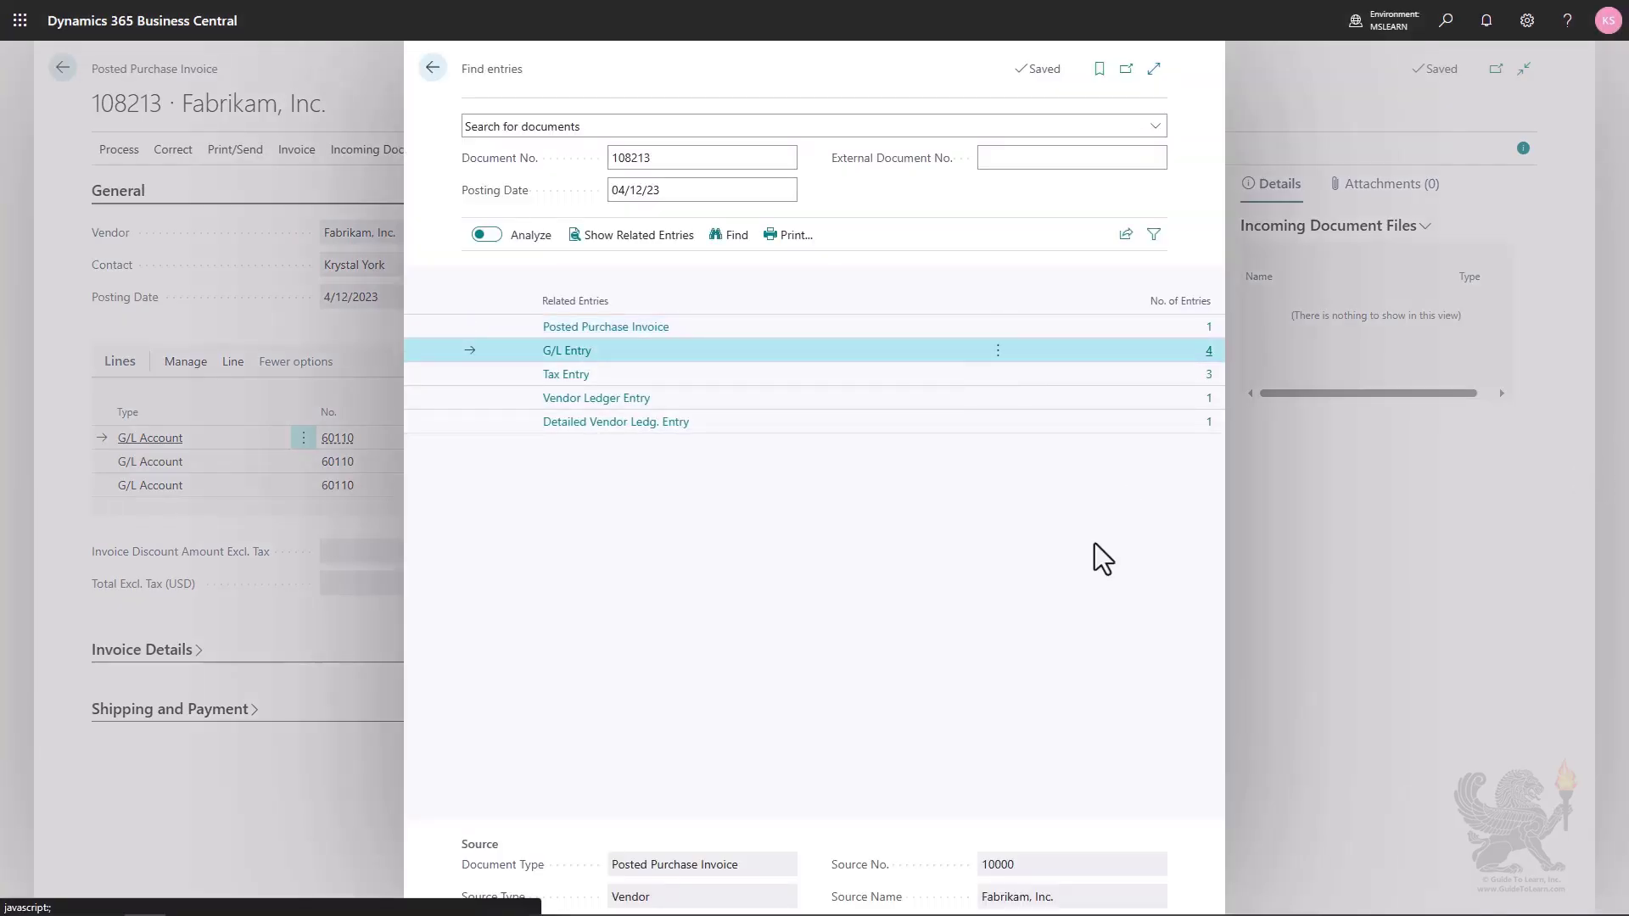